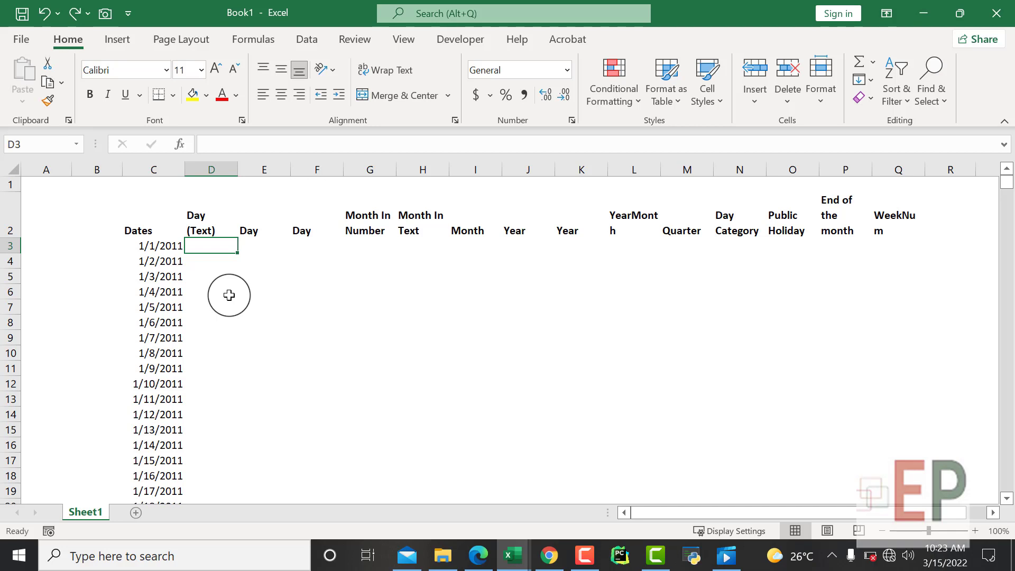
Enter =DAY(C3) in cell E3 and fill the formula down the Day column for all dates
type("=")
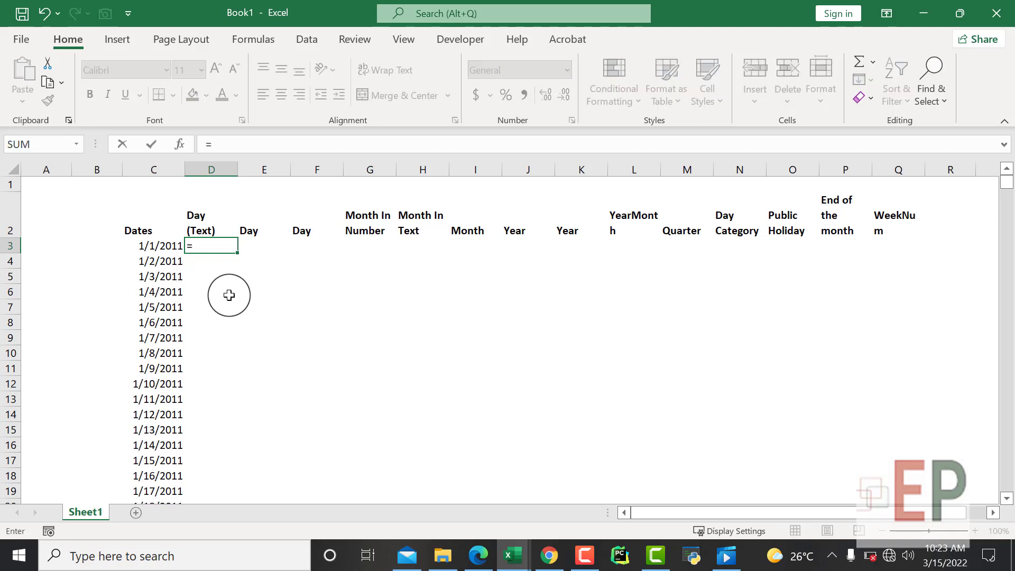
key("Escape")
key("Right")
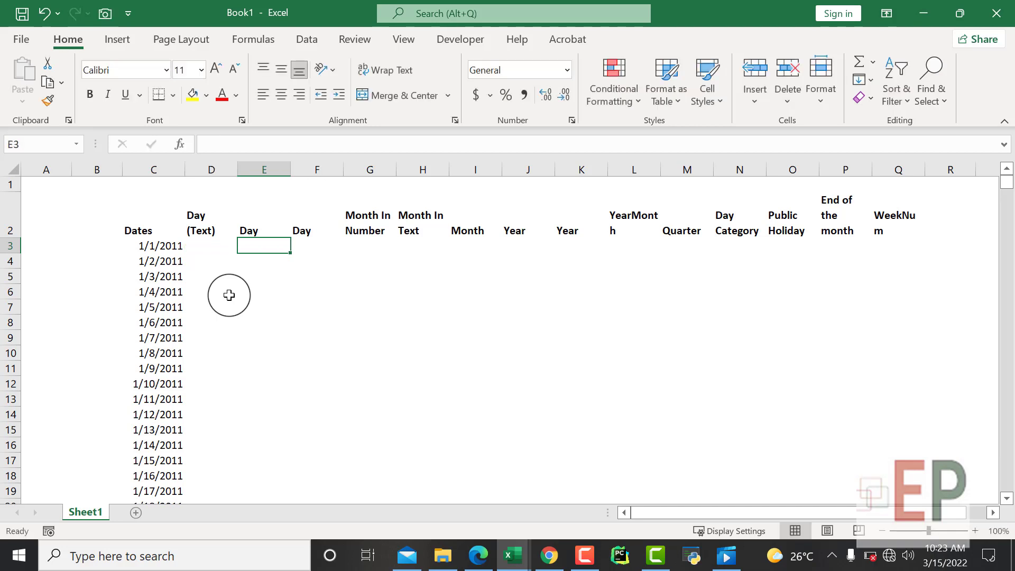
type("=")
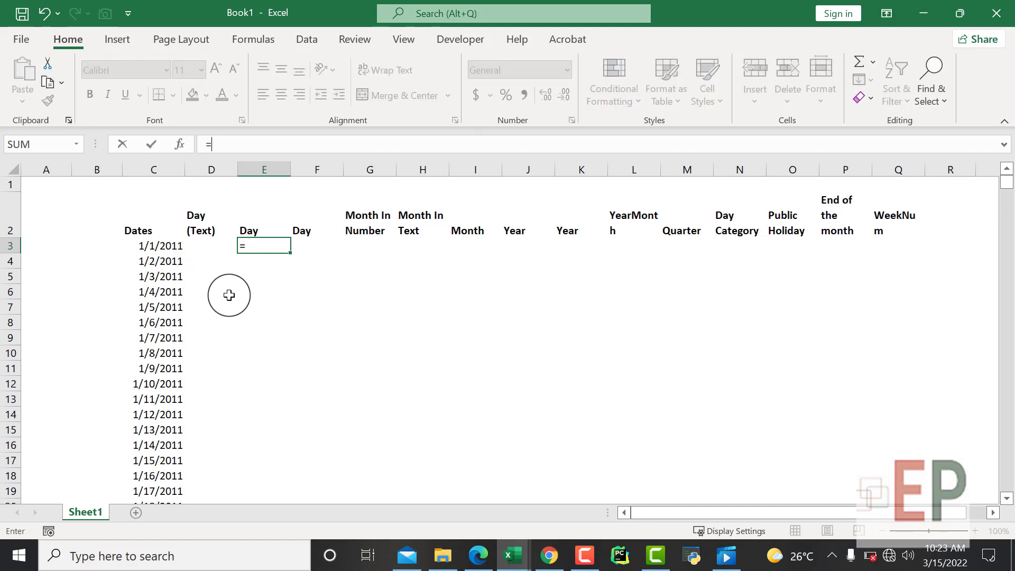
type("DAY")
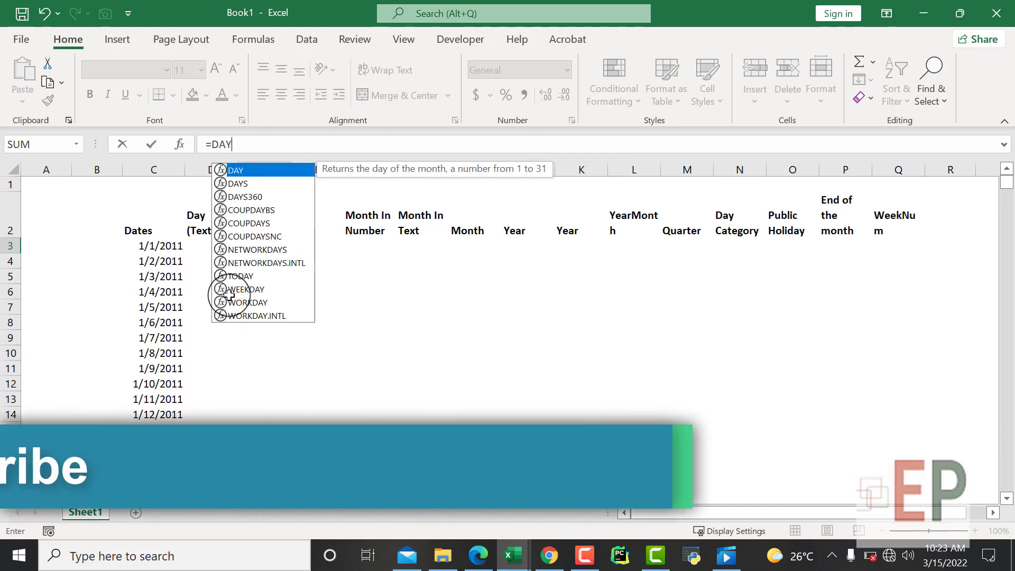
type("(")
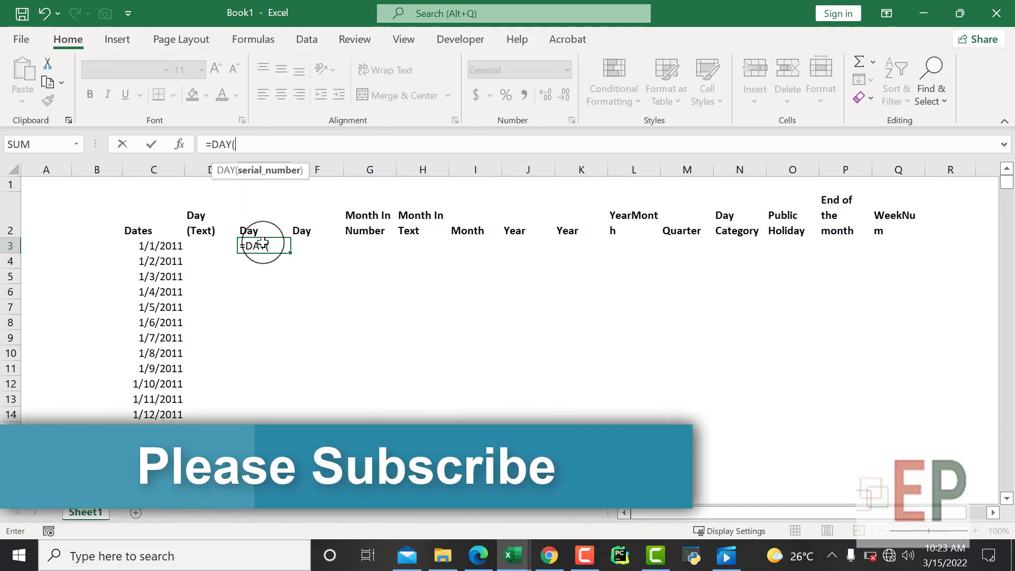
left_click(165, 245)
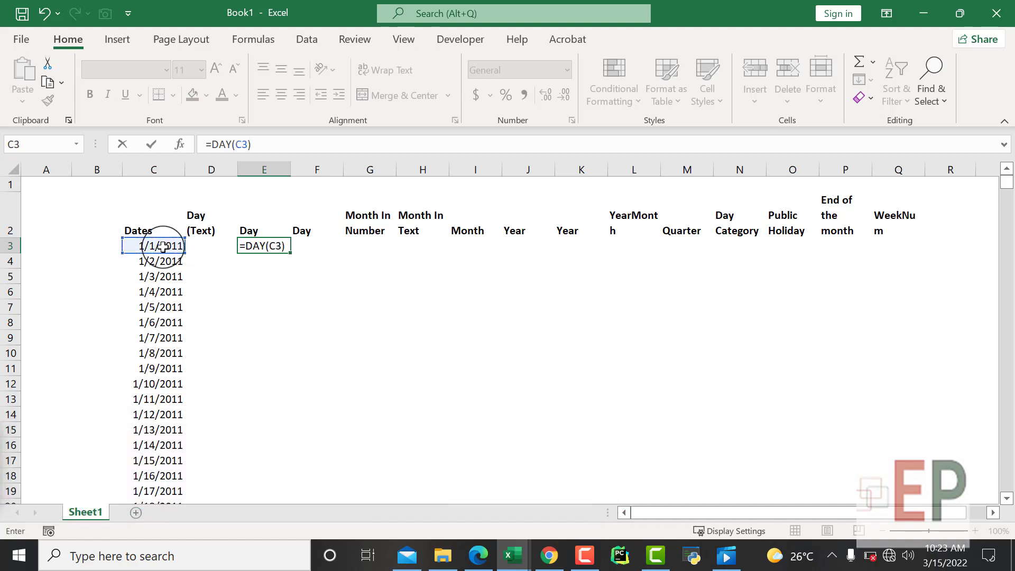
key("Return")
left_click(279, 246)
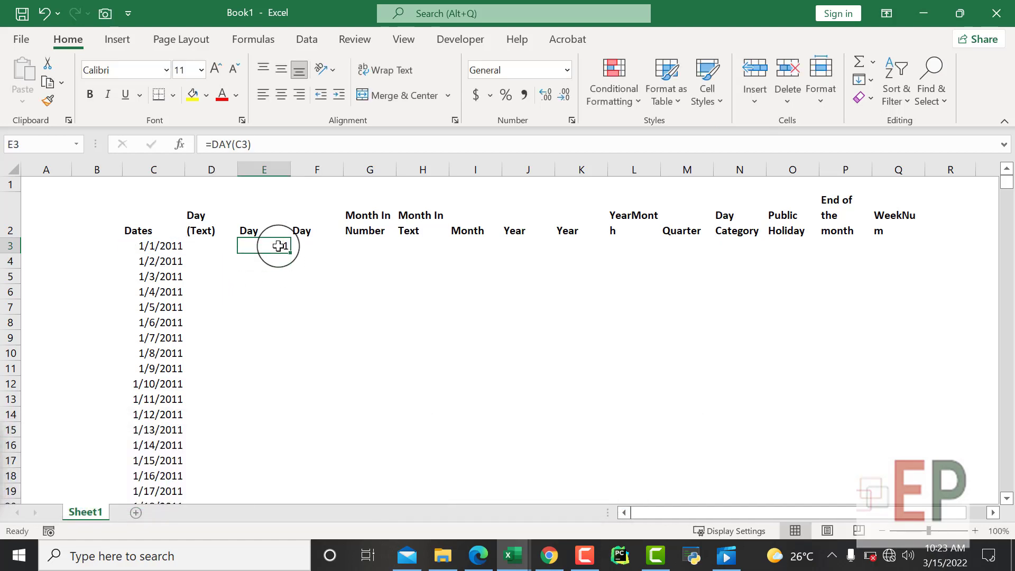
double_click(290, 253)
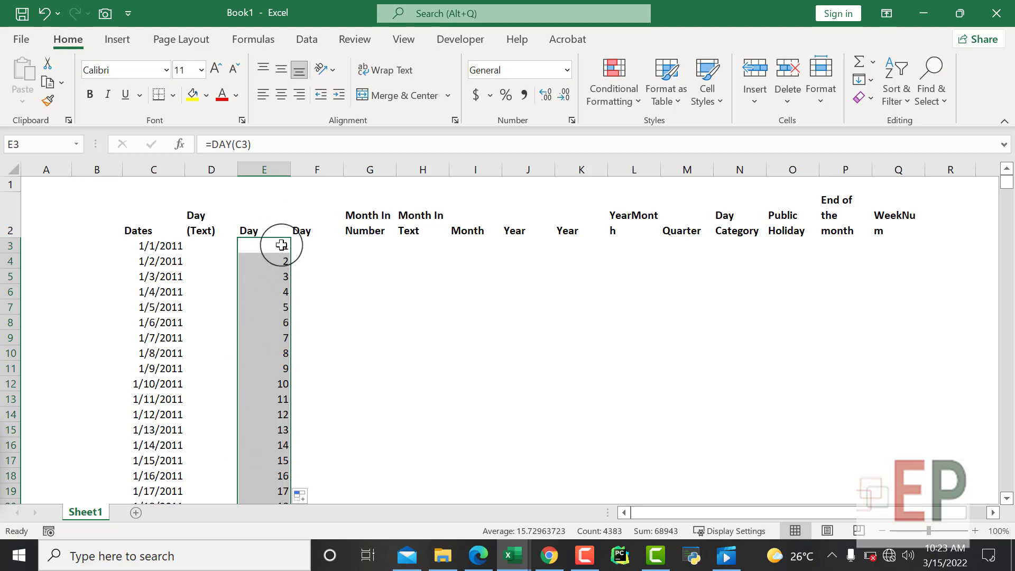
left_click(341, 348)
left_click(276, 275)
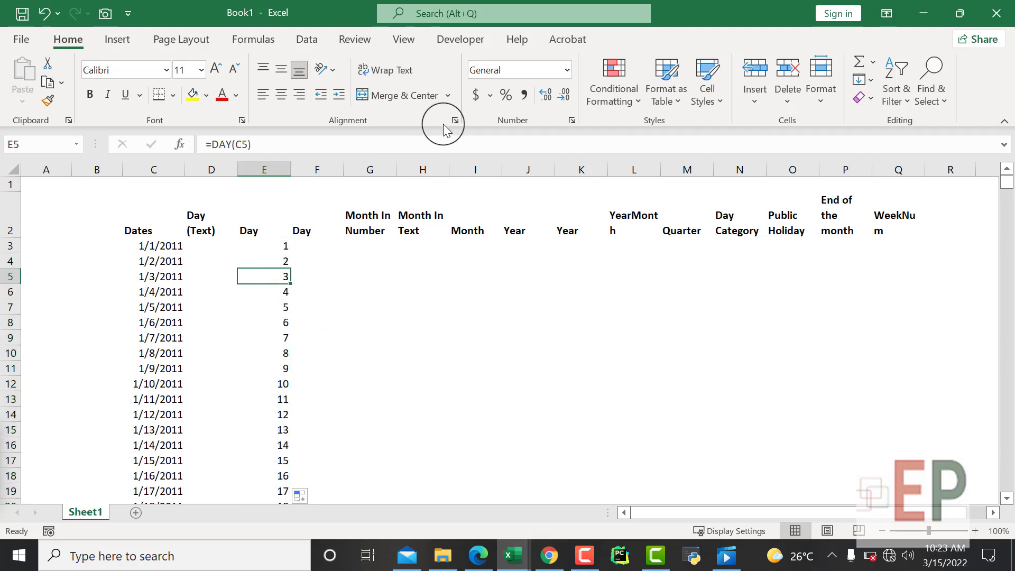
Try the Text number format on the day values in E3:E11 and undo it
left_click_drag(275, 246, 306, 359)
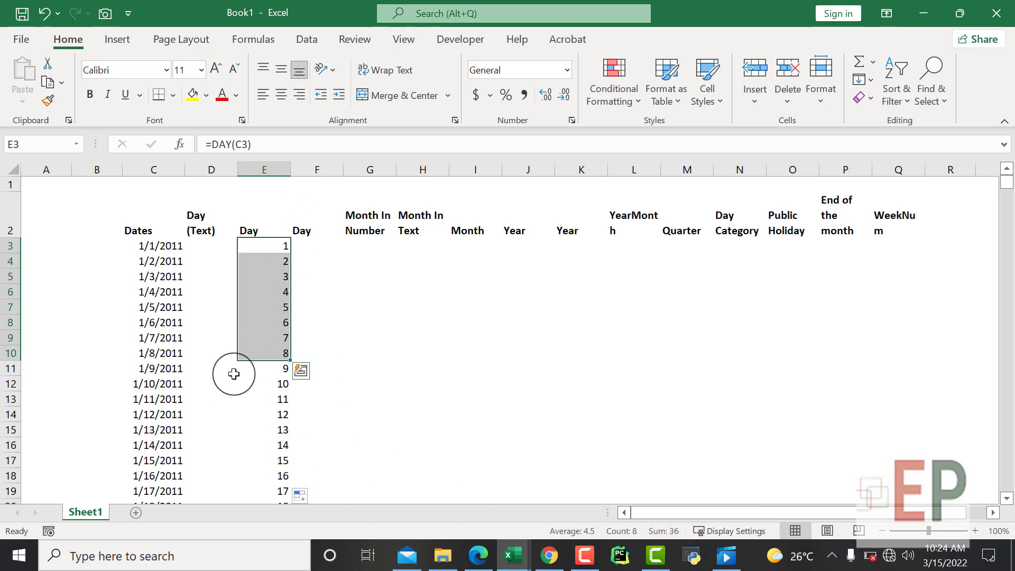
left_click(257, 251)
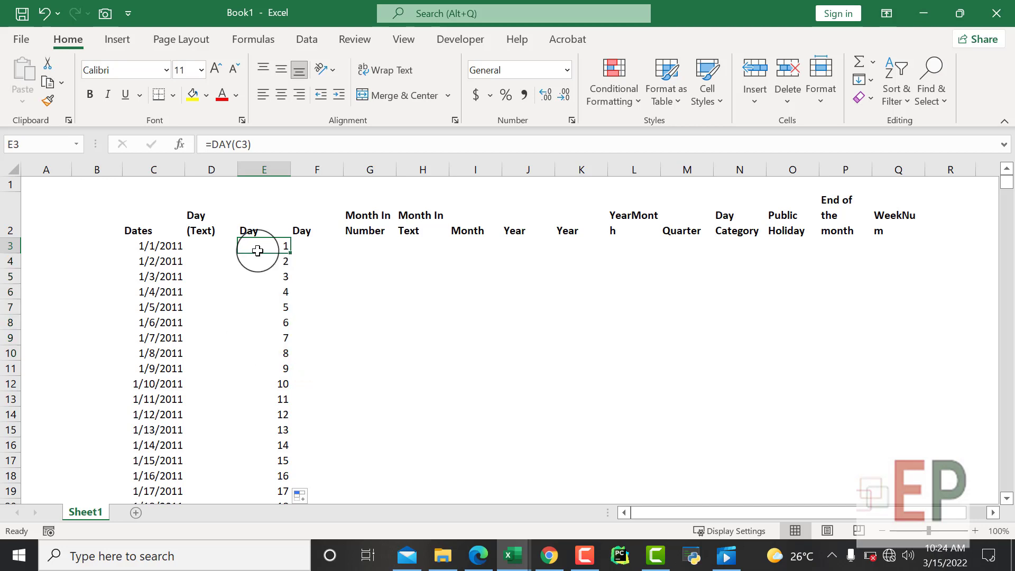
key("shift+Down")
key("shift+Down")
key("shift+Down")
key("shift+Down")
key("shift+Down")
key("shift+Down")
key("shift+Down")
key("shift+Down")
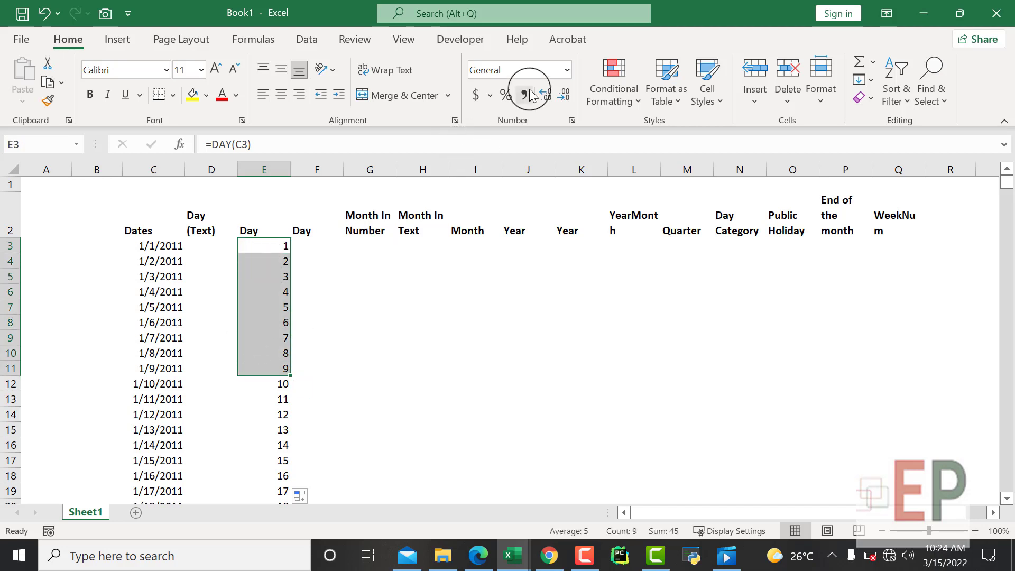
left_click(524, 71)
type("Text")
key("Return")
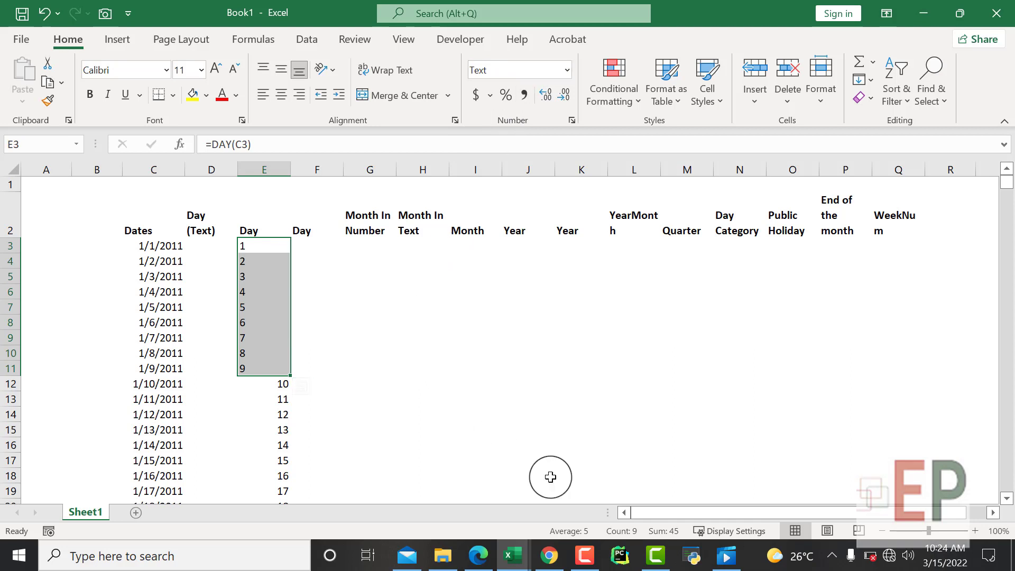
left_click(519, 477)
left_click_drag(256, 245, 254, 366)
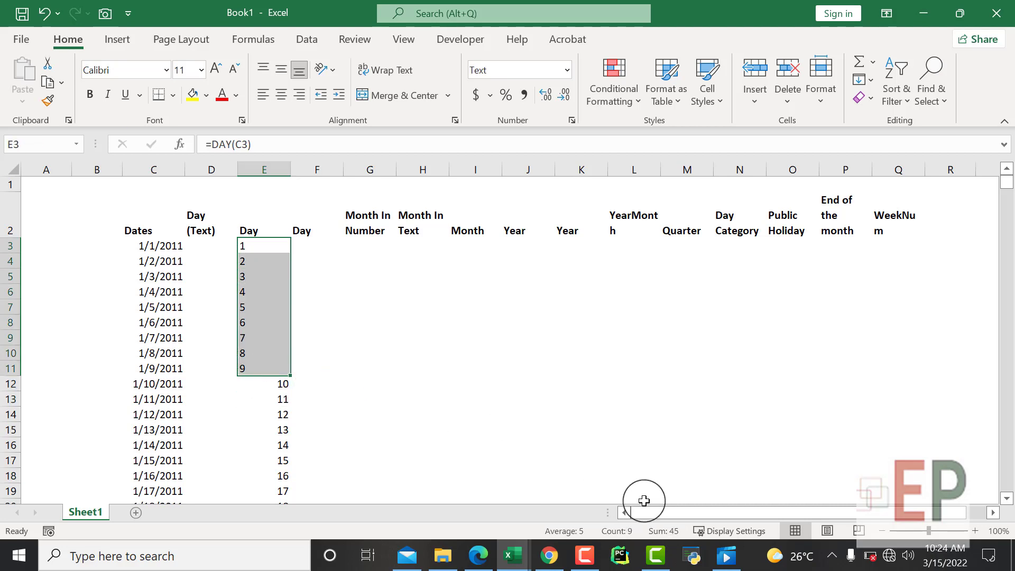
left_click(398, 387)
key("ctrl+z")
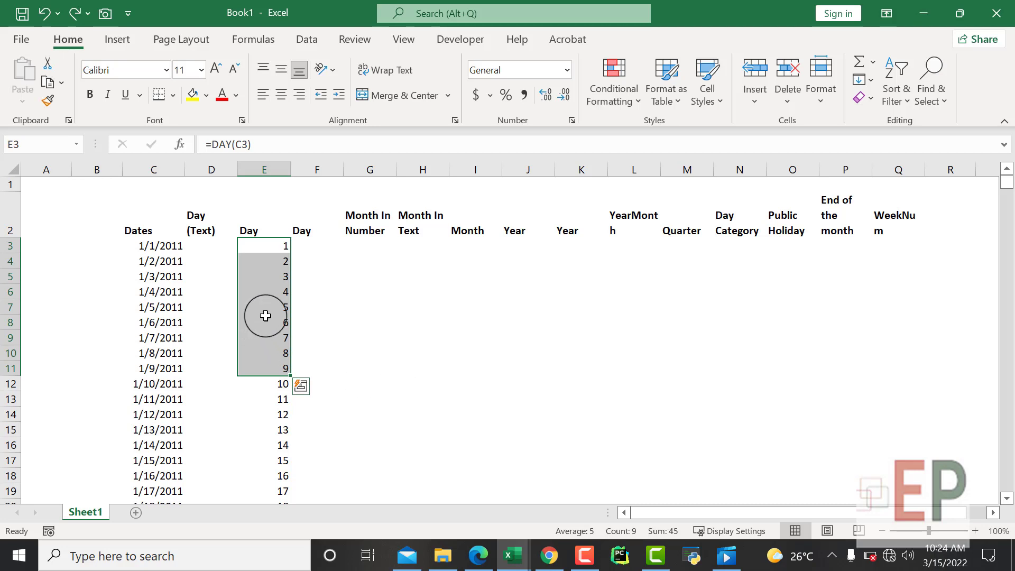
Enter =TEXT(C3,"d") in cell D3 under Day (Text), accepting the proposed formula correction
left_click(210, 244)
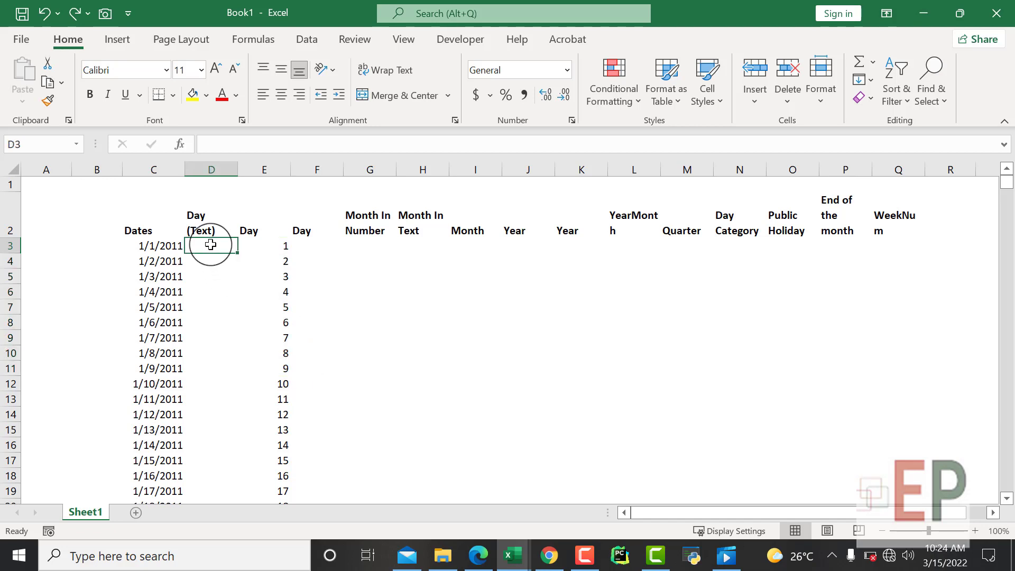
type("=TEXT")
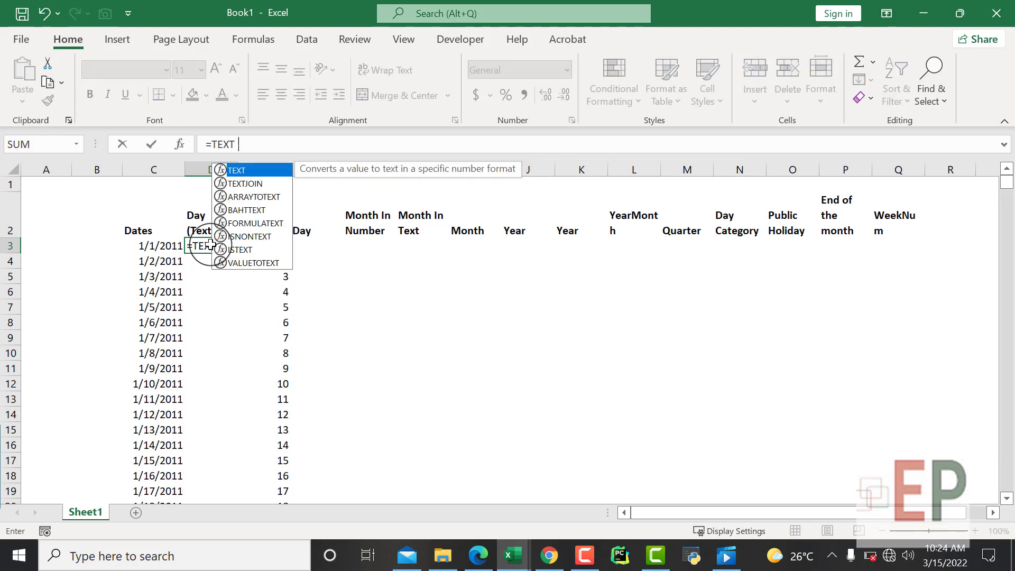
type("(")
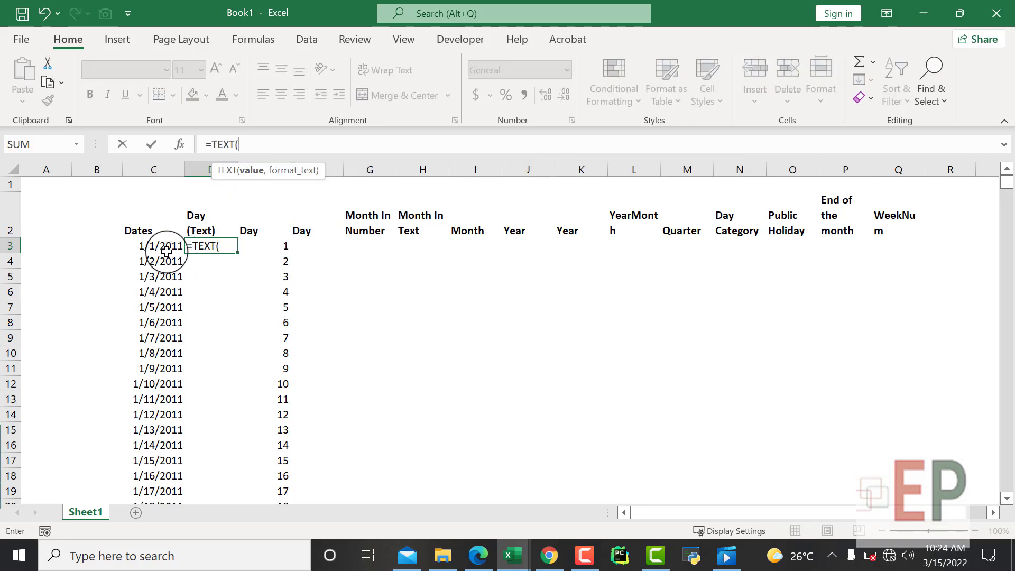
left_click(166, 251)
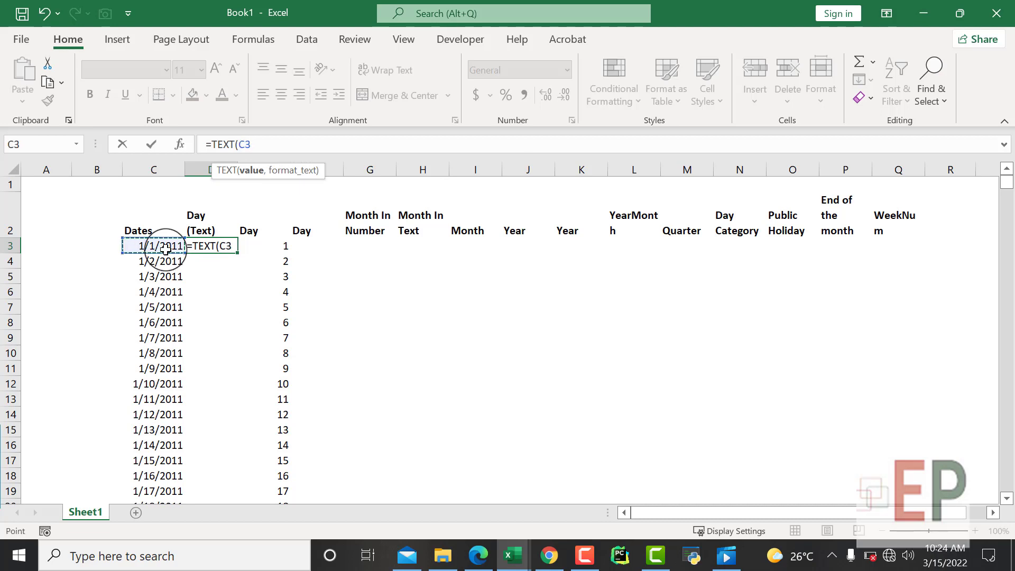
type(",")
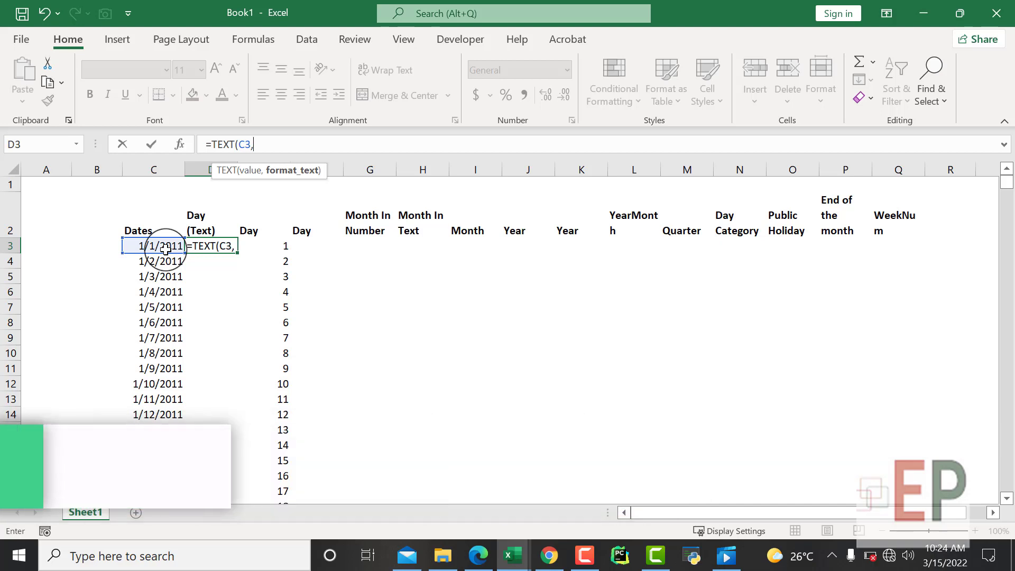
type("\"D")
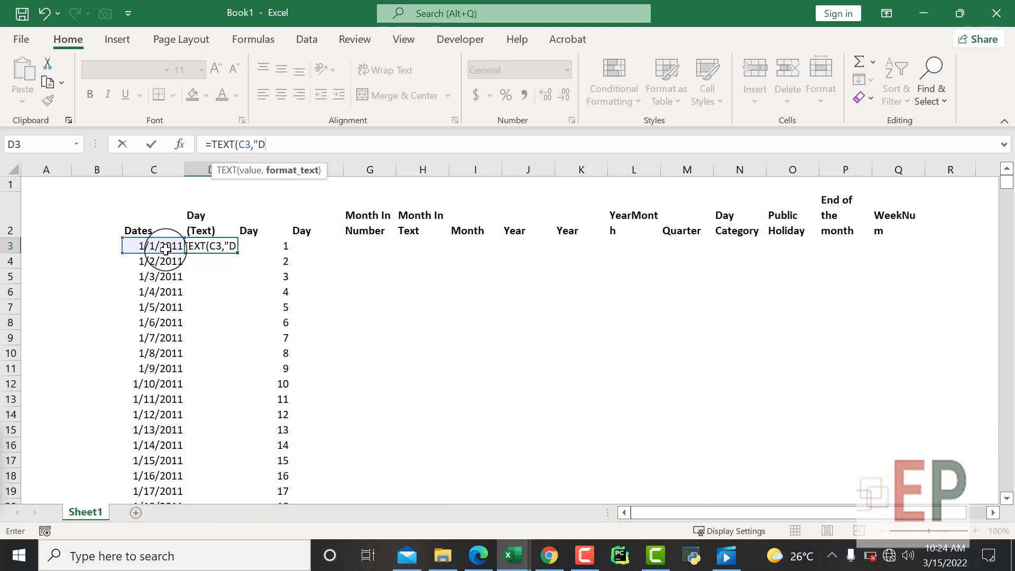
key("BackSpace")
type("d\"")
type(")")
key("Return")
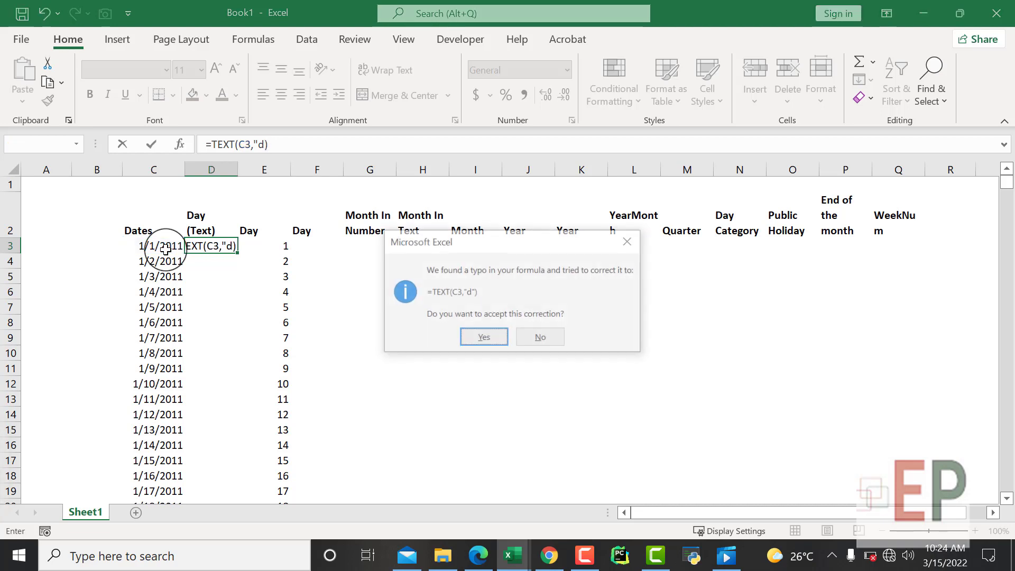
key("Return")
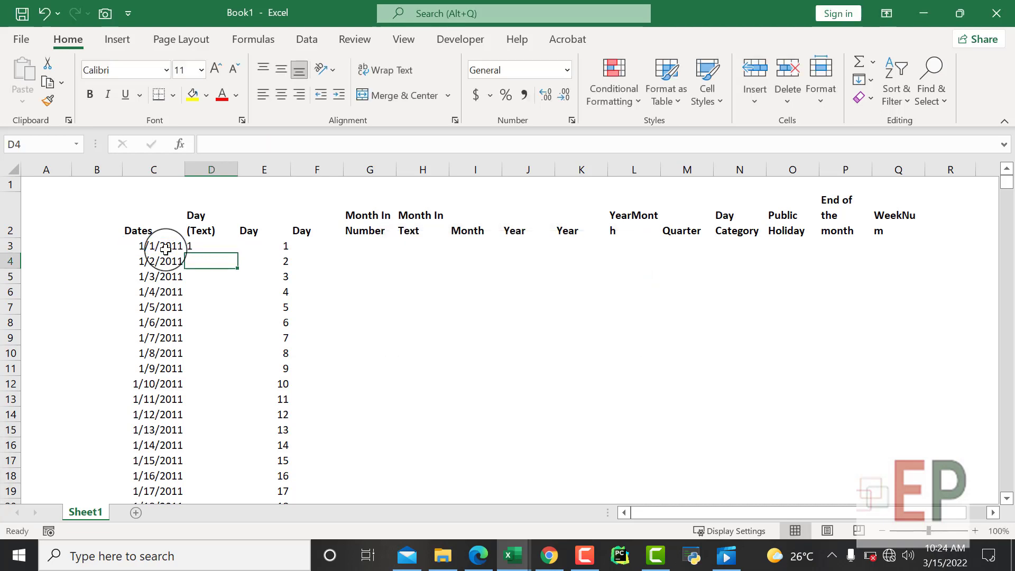
Change the format code in the D3 formula to "dd", giving =TEXT(C3,"dd")
key("Up")
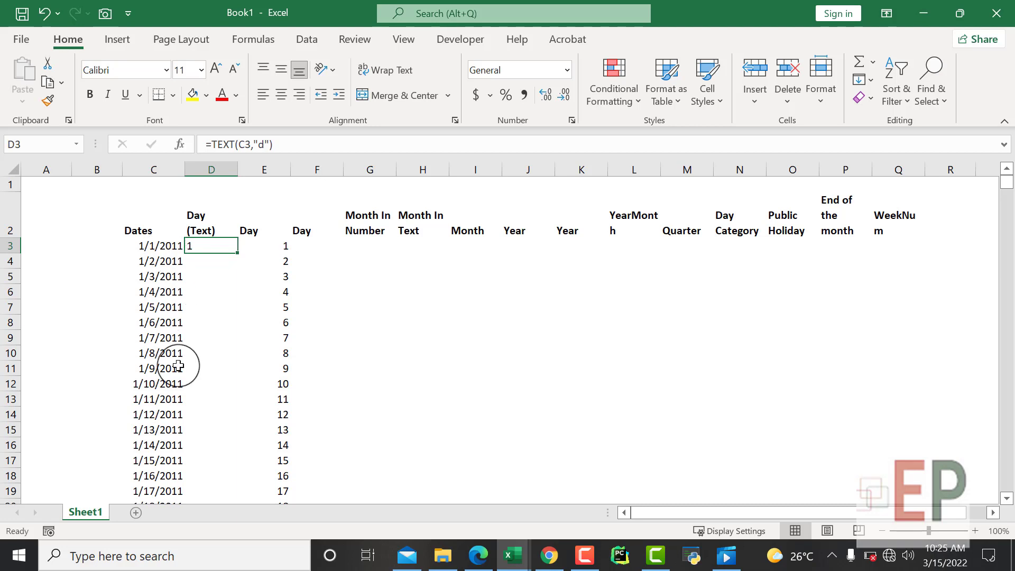
left_click(266, 144)
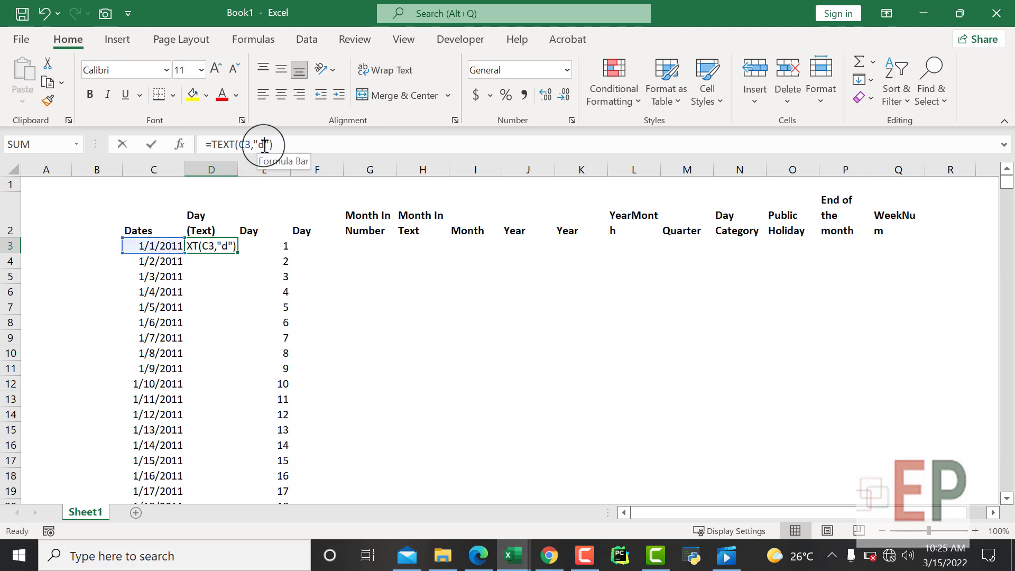
type("d")
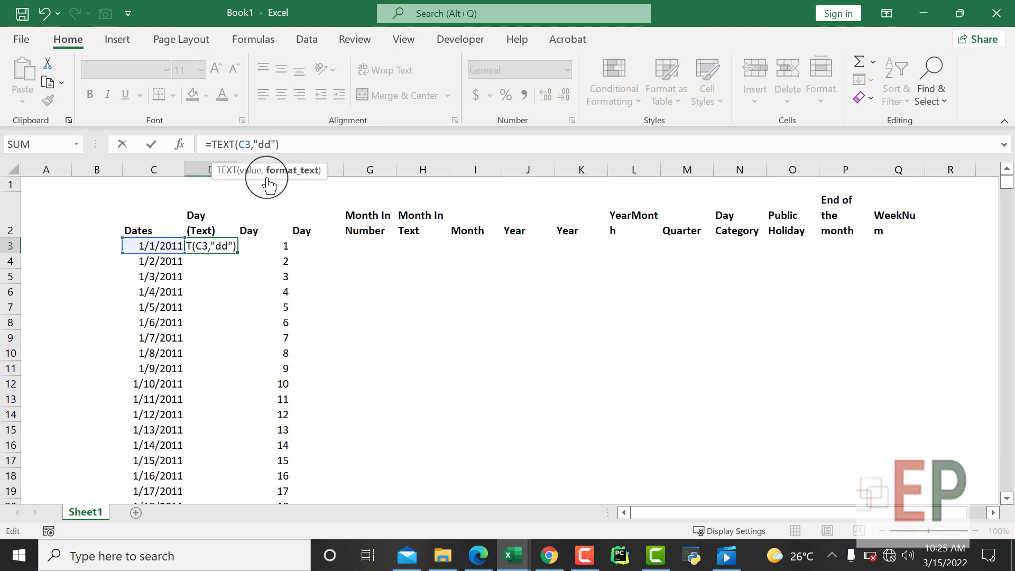
key("Return")
key("Up")
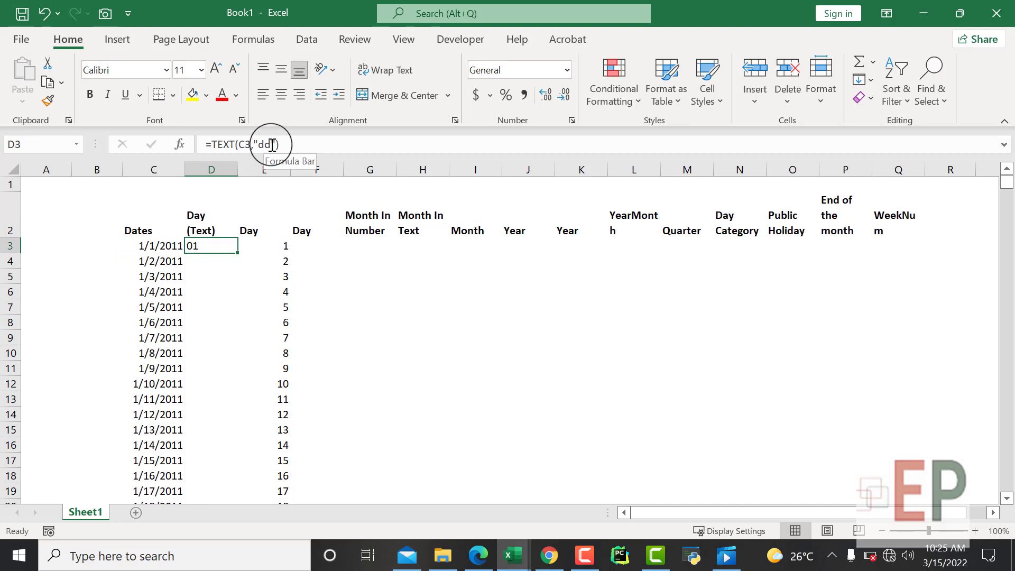
Fill the D3 formula down the Day (Text) column for all dates
left_click(270, 144)
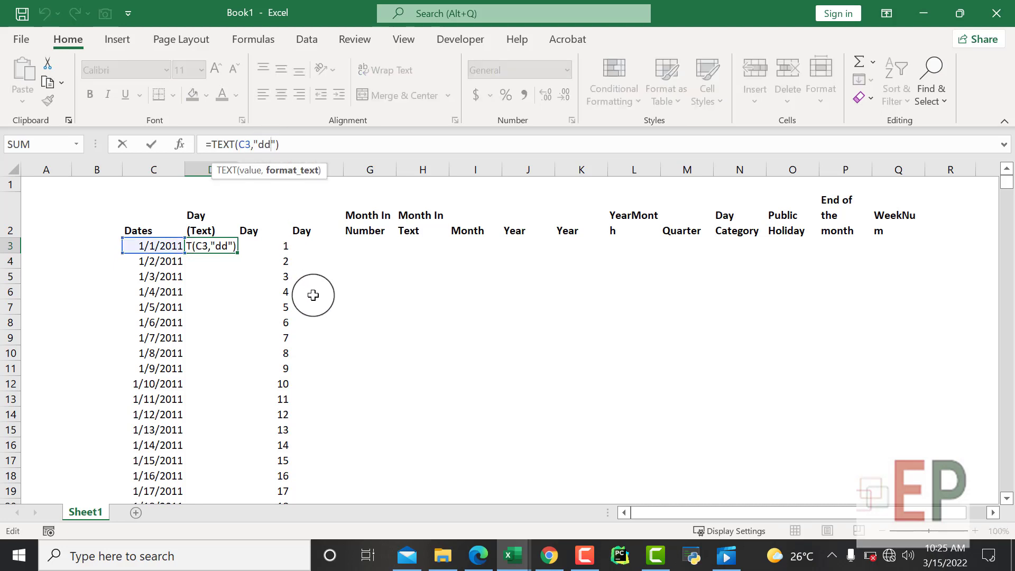
left_click(307, 244)
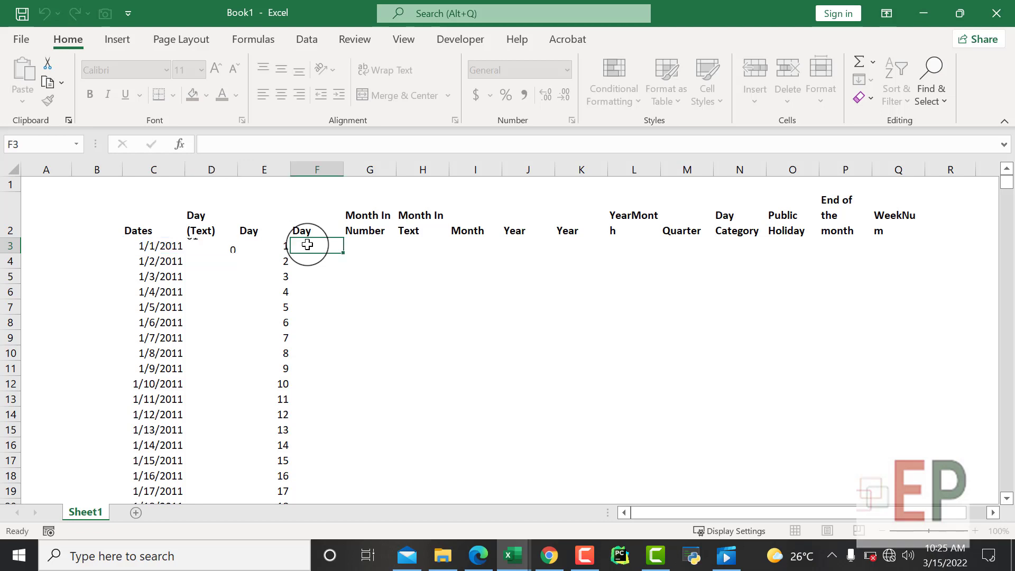
left_click(205, 246)
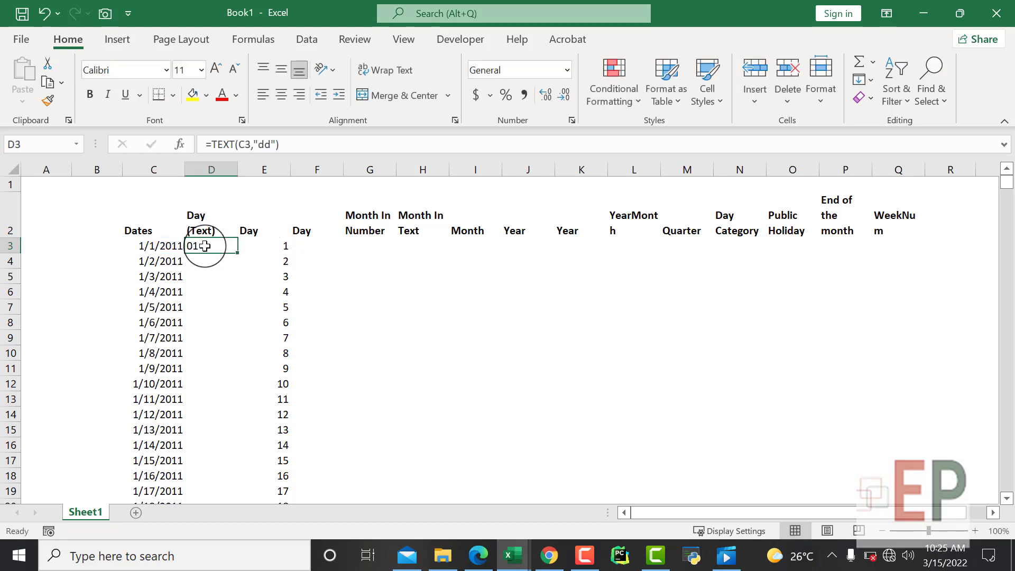
double_click(238, 252)
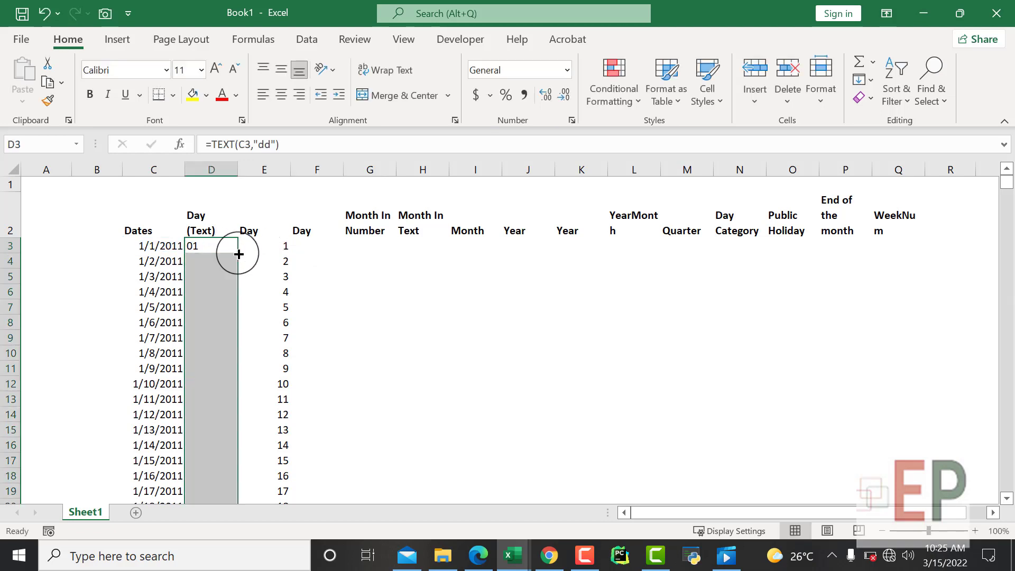
Enter =TEXT(C3,"ddd") in cell F3 under the second Day heading
left_click(315, 248)
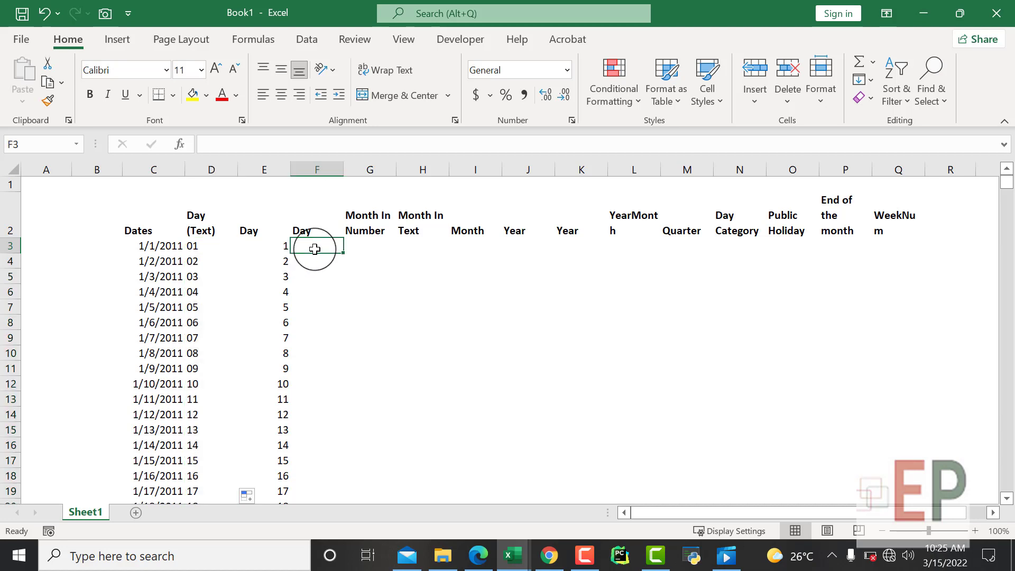
type("=tex")
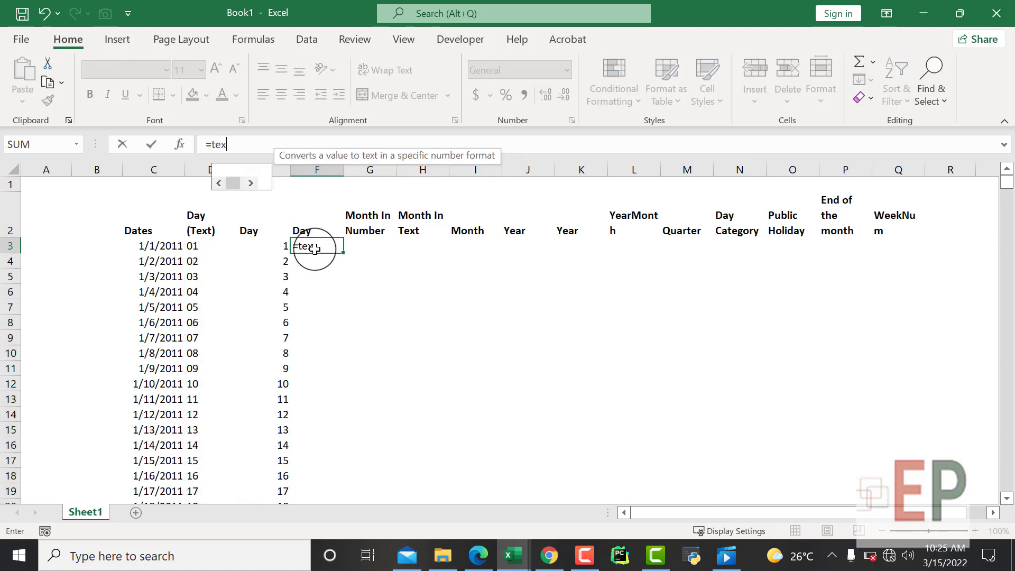
key("Tab")
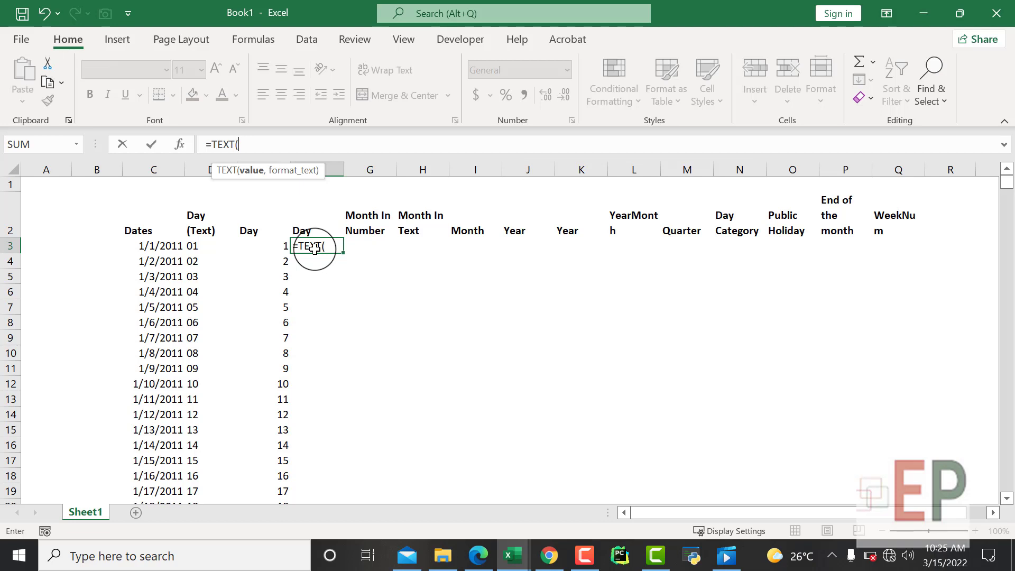
left_click(164, 245)
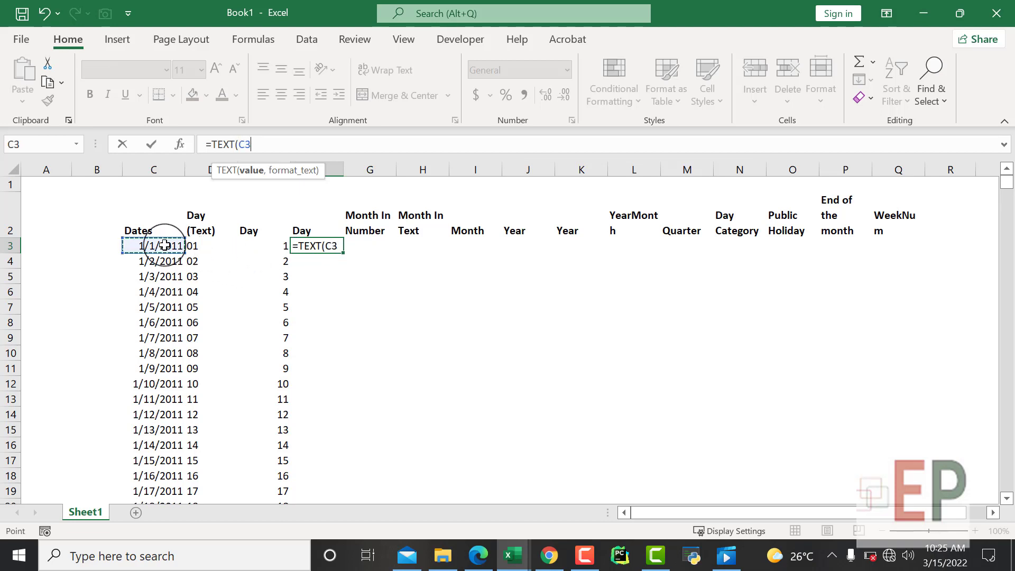
type(",")
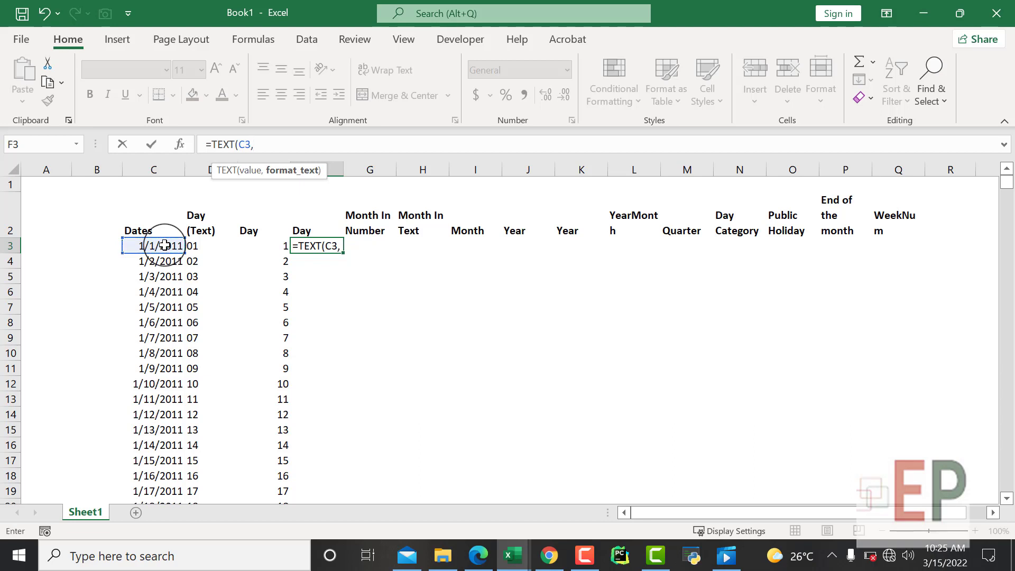
type("\"ddd\")")
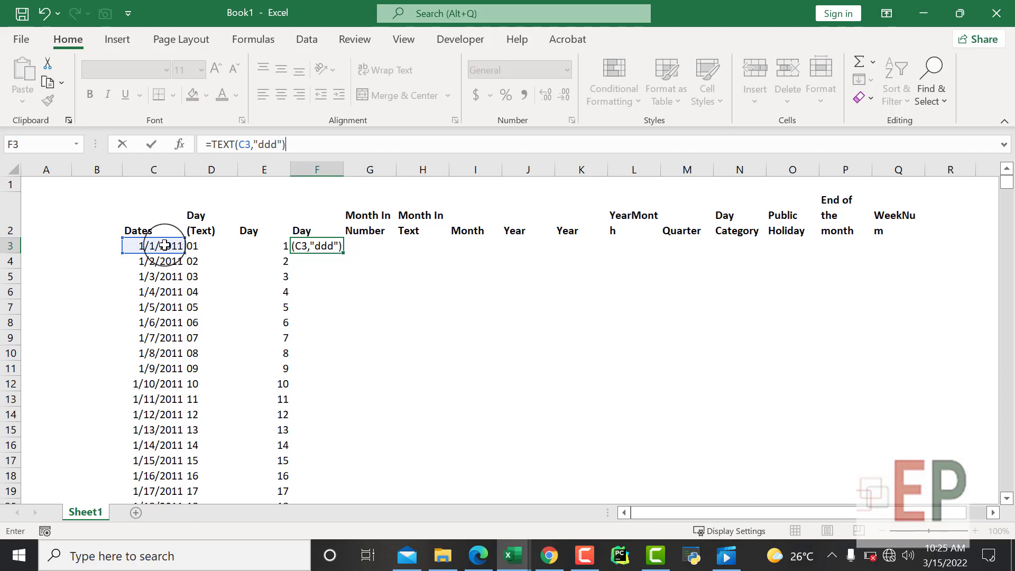
key("Return")
Change the format code in the F3 formula to "dddd", giving =TEXT(C3,"dddd")
left_click(296, 243)
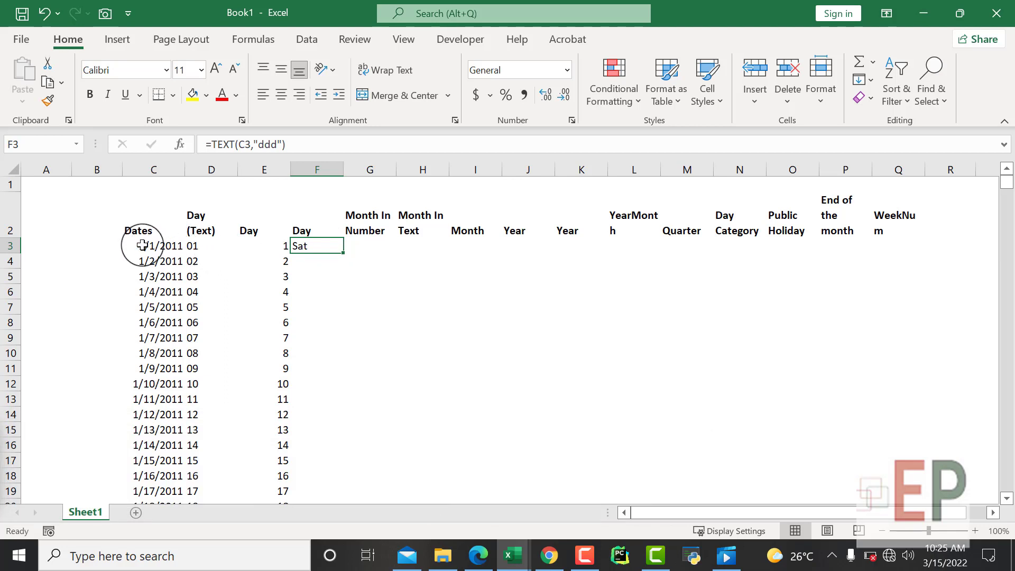
left_click(276, 153)
type("d")
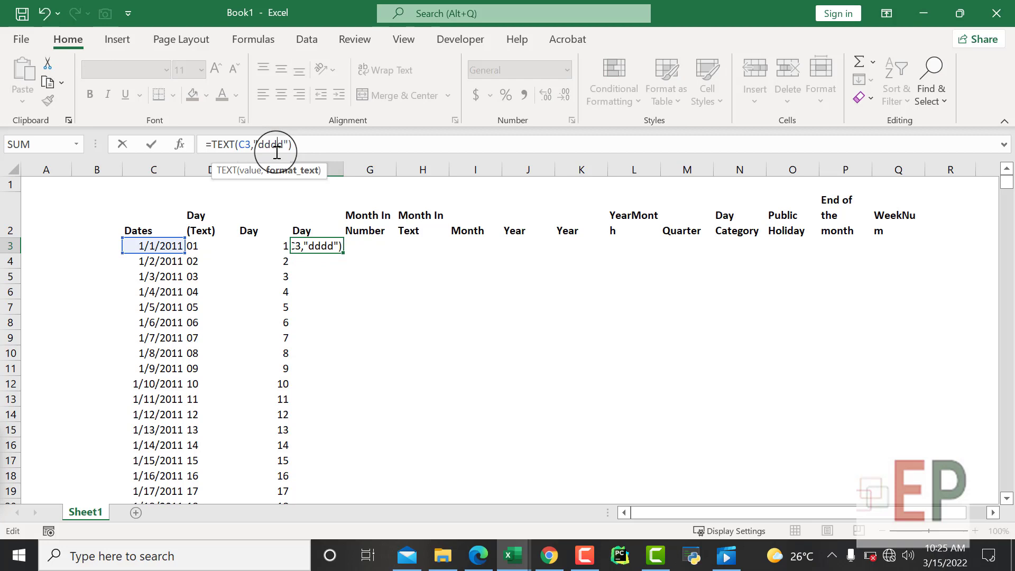
key("Return")
key("Up")
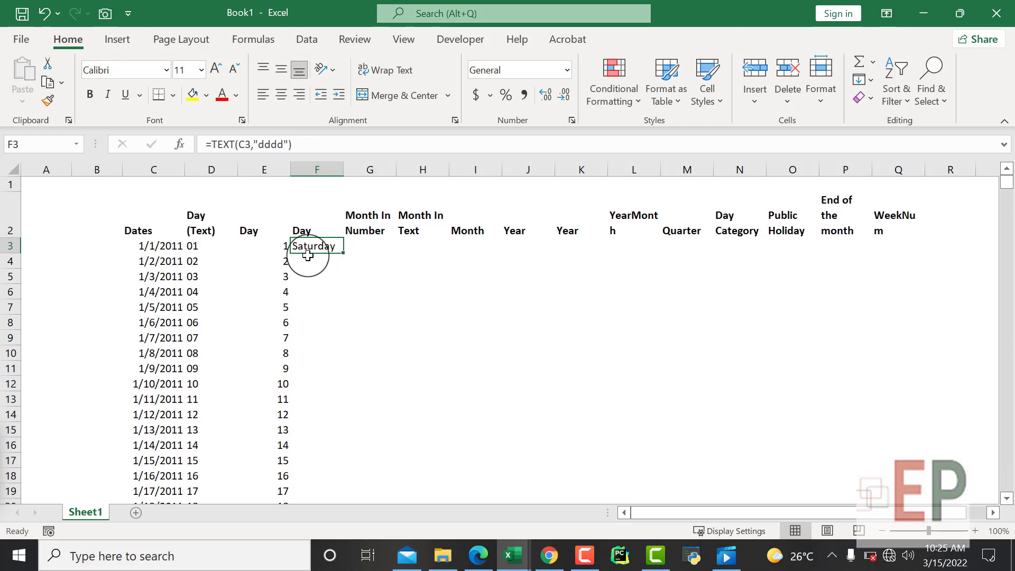
Try the format code "D" and then "DD" in the F3 formula
left_click(277, 144)
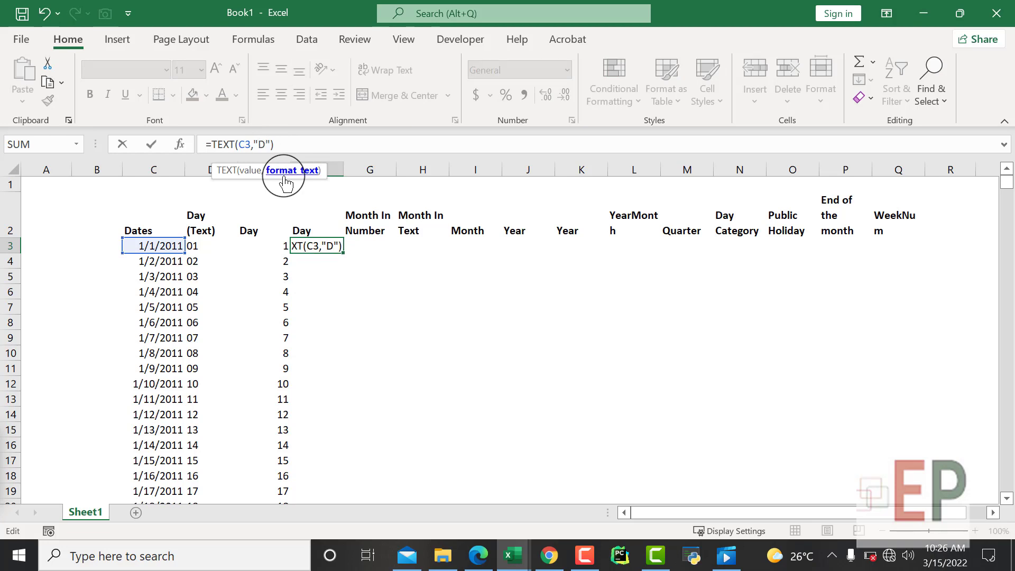
key("Escape")
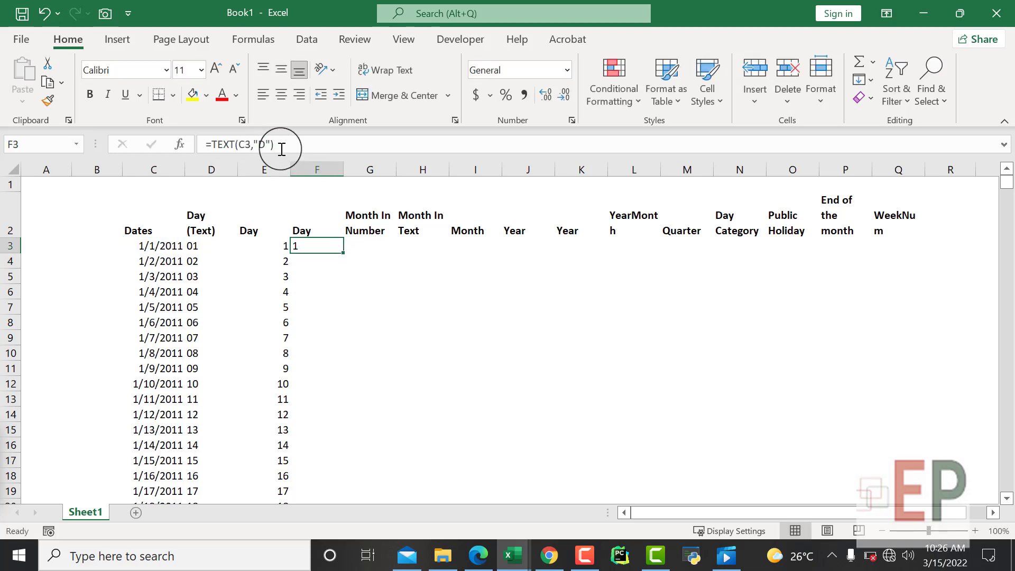
left_click(266, 146)
type("D")
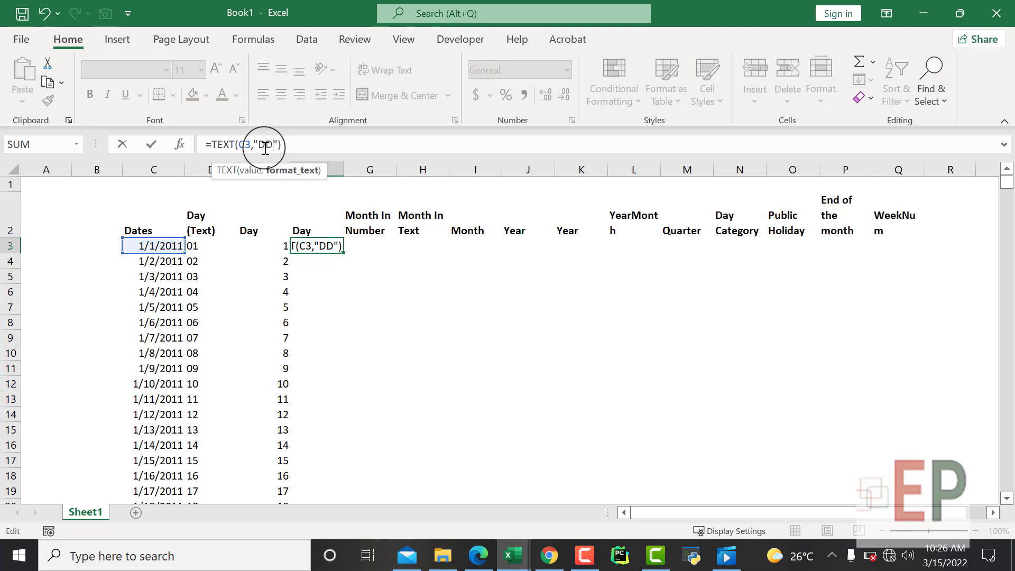
key("Return")
key("Up")
Try the format code "DDD" in the F3 formula
left_click(266, 148)
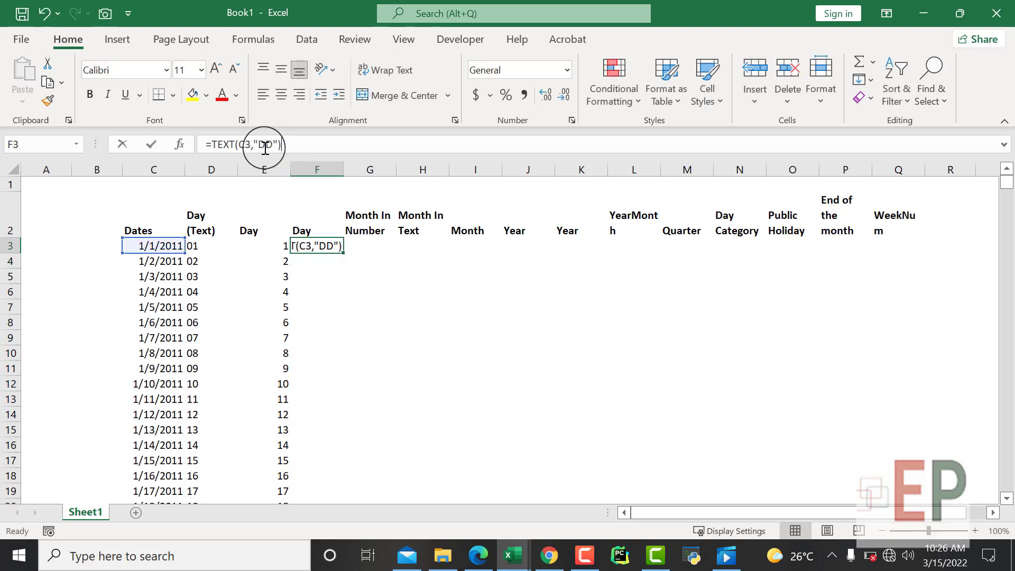
type("D")
key("Return")
left_click(265, 149)
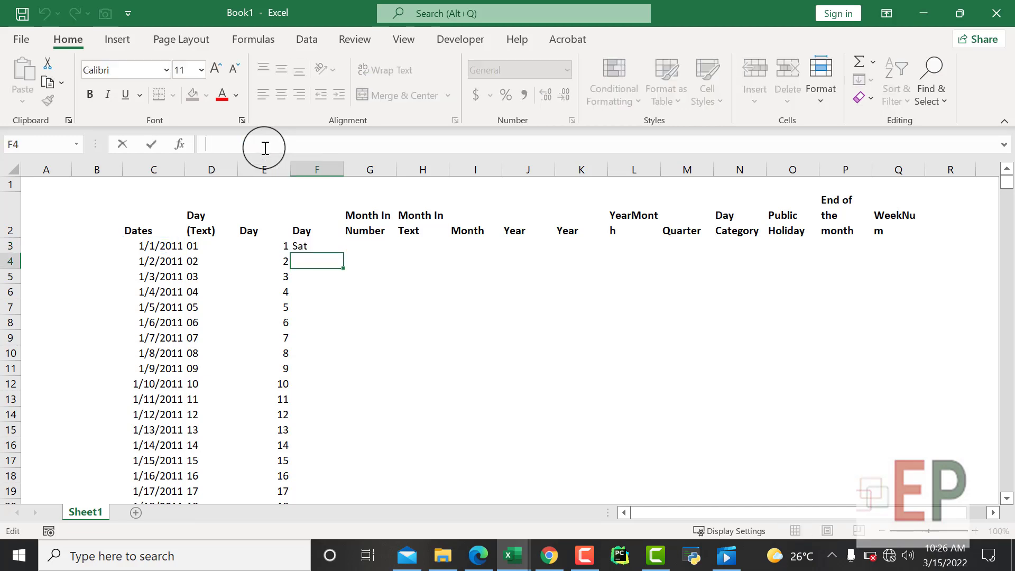
Try the format code "DDDD" in the F3 formula
left_click(312, 244)
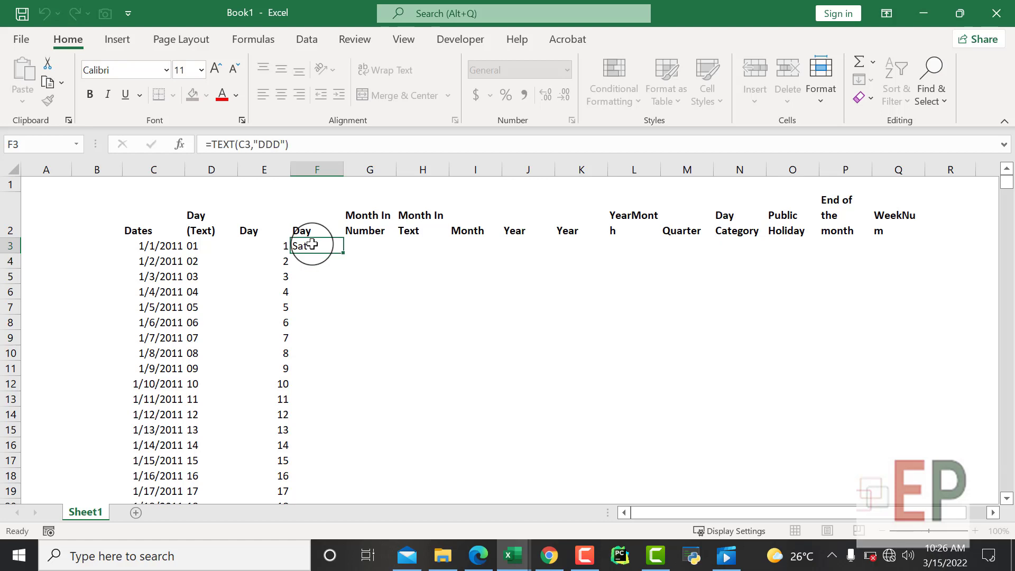
left_click(278, 147)
type("D")
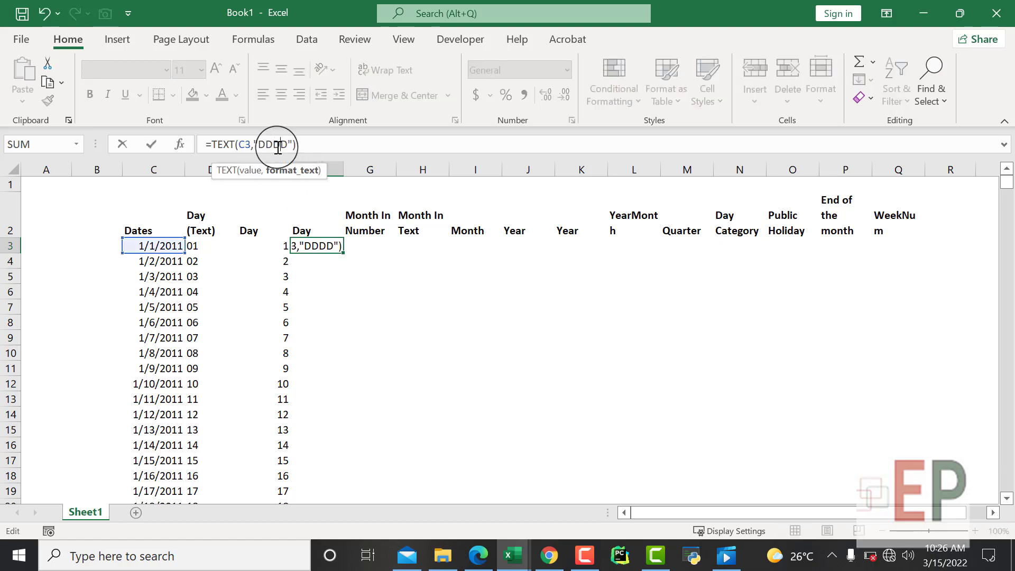
key("Return")
key("Up")
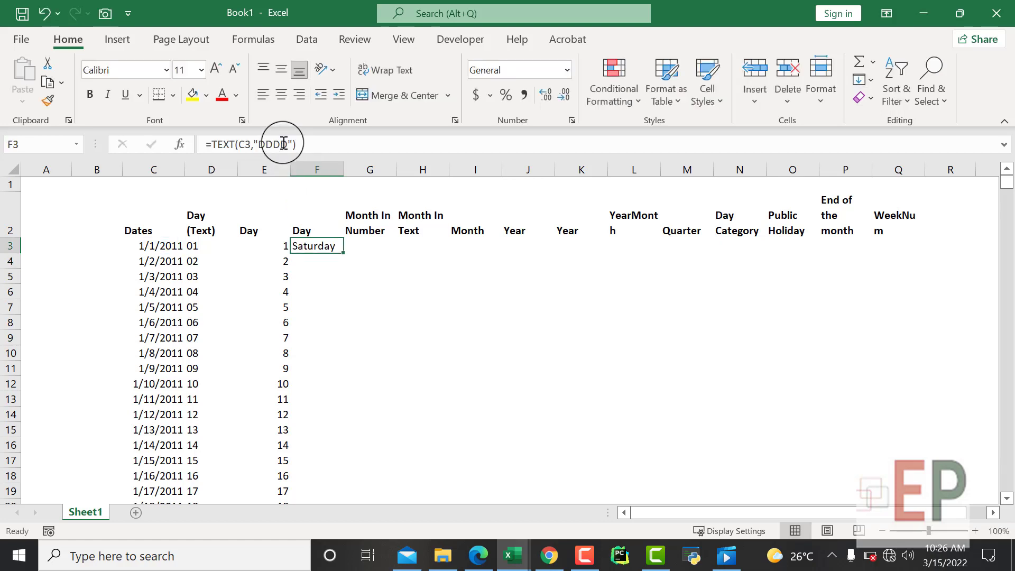
Set the F3 formula to =TEXT(C3,"ddd") and fill it down column F for all dates
left_click(280, 145)
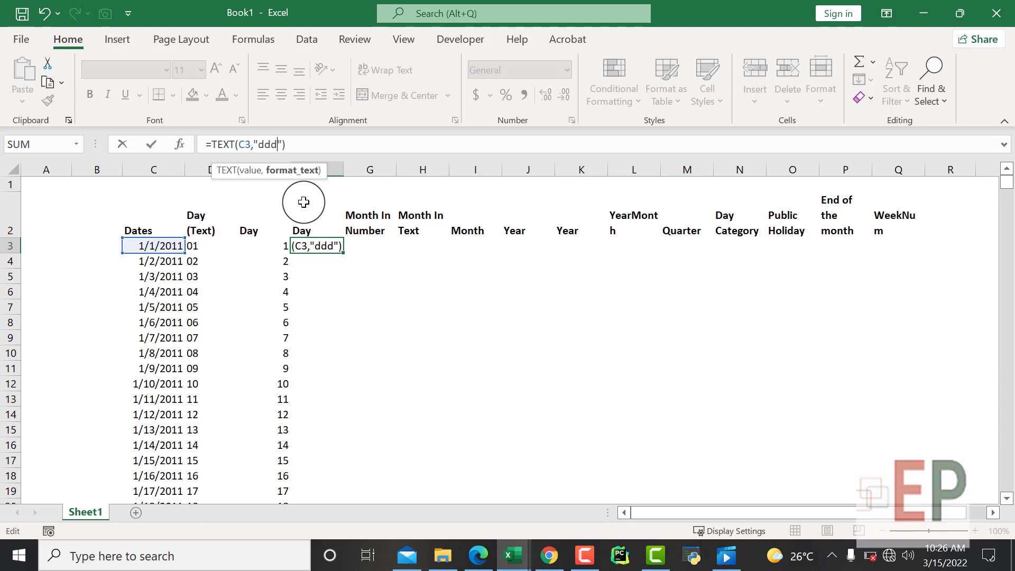
key("Return")
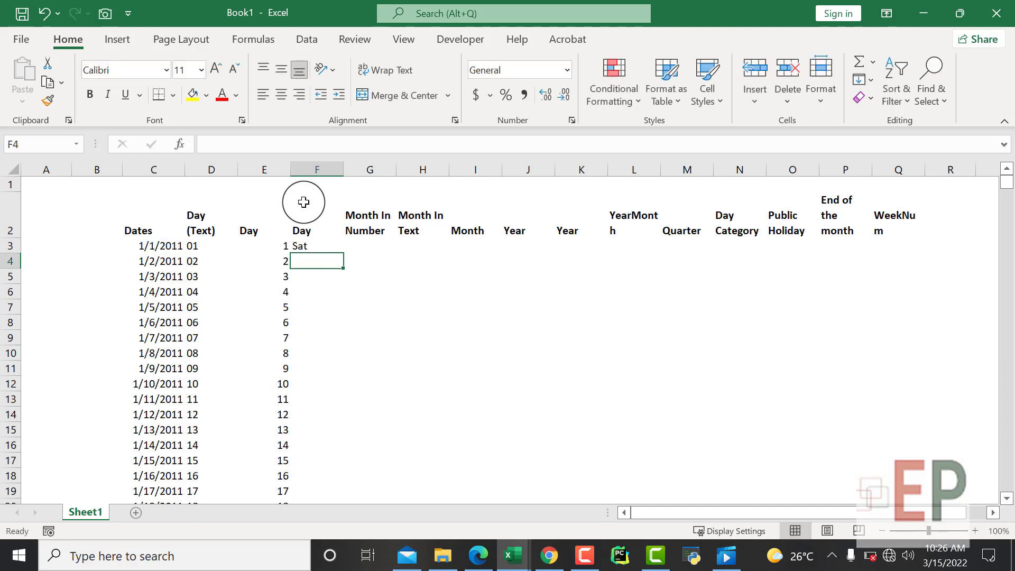
left_click(310, 246)
double_click(342, 252)
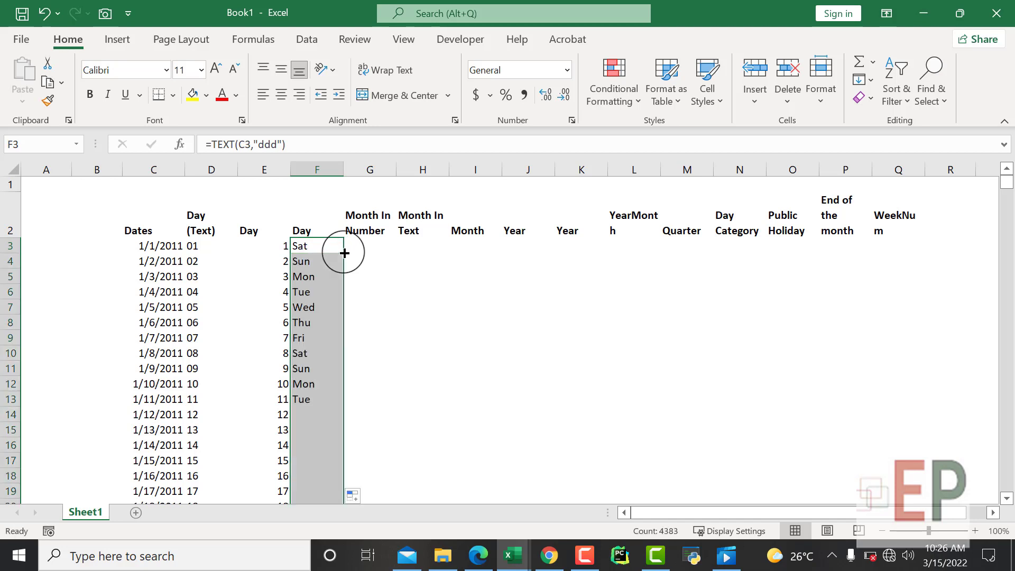
Enter =MONTH(C3) in cell G3 under Month In Number and fill it down the column for all dates
left_click(361, 247)
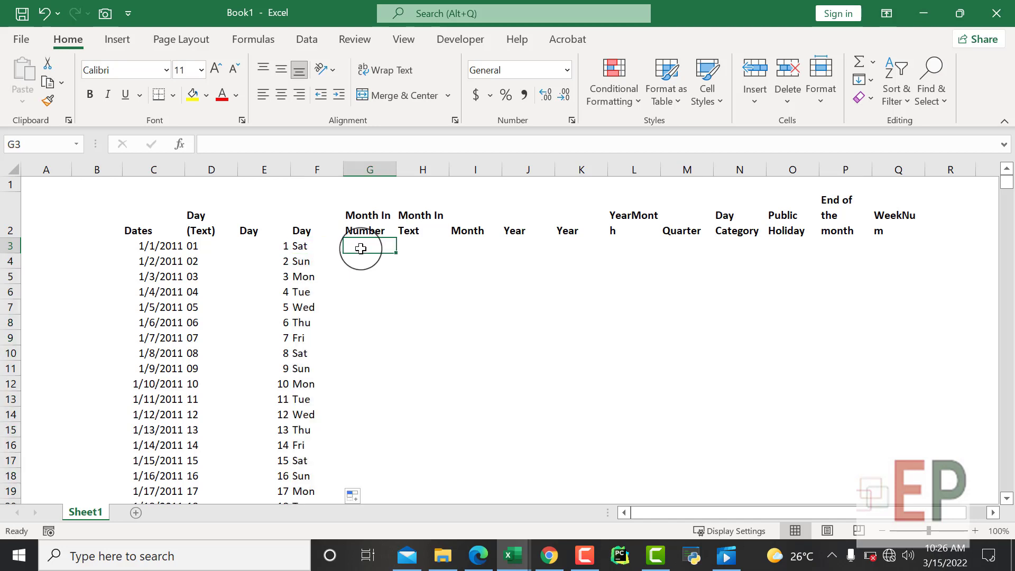
type("=month")
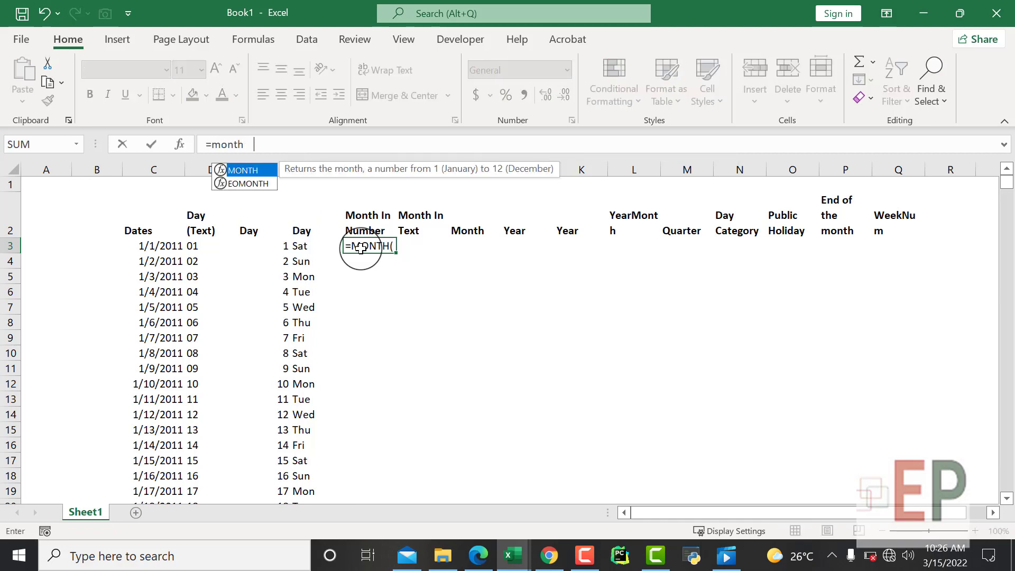
key("Tab")
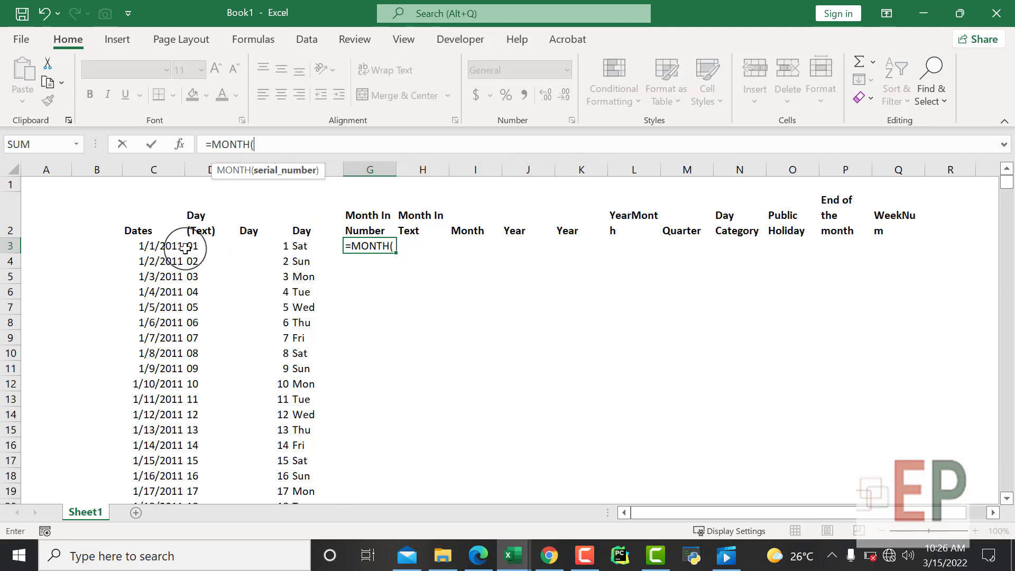
left_click(157, 247)
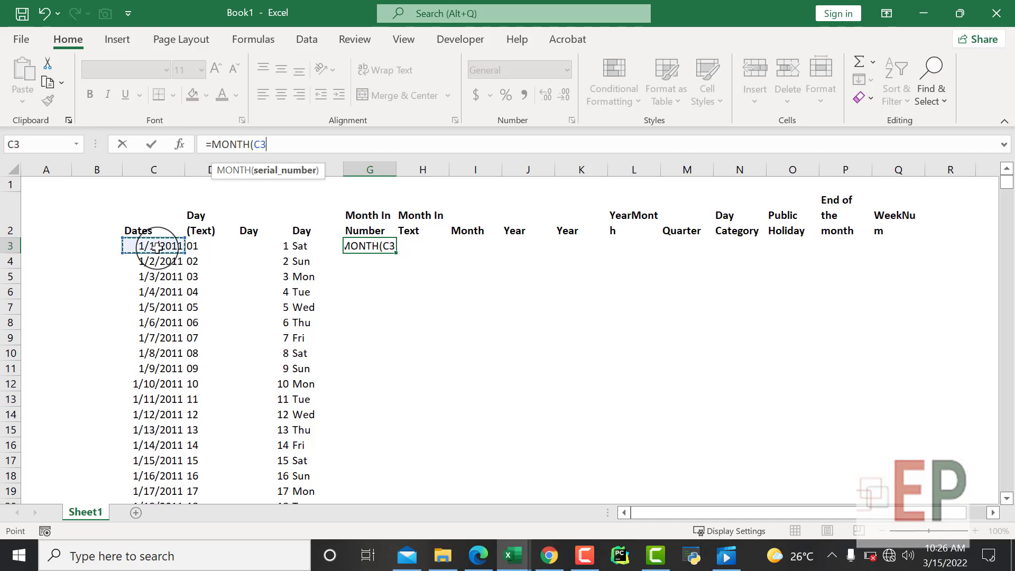
type(")")
key("Return")
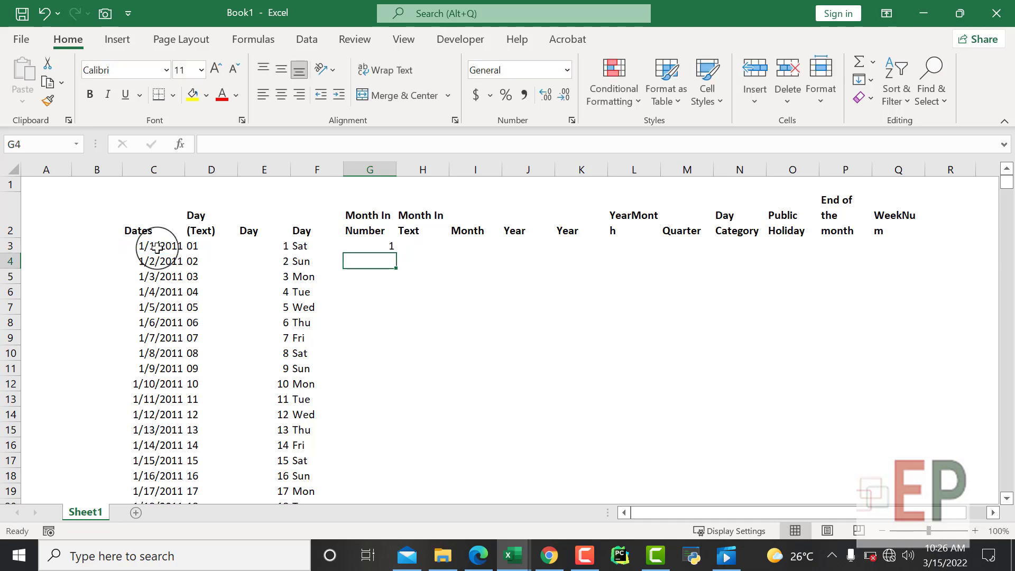
left_click(394, 249)
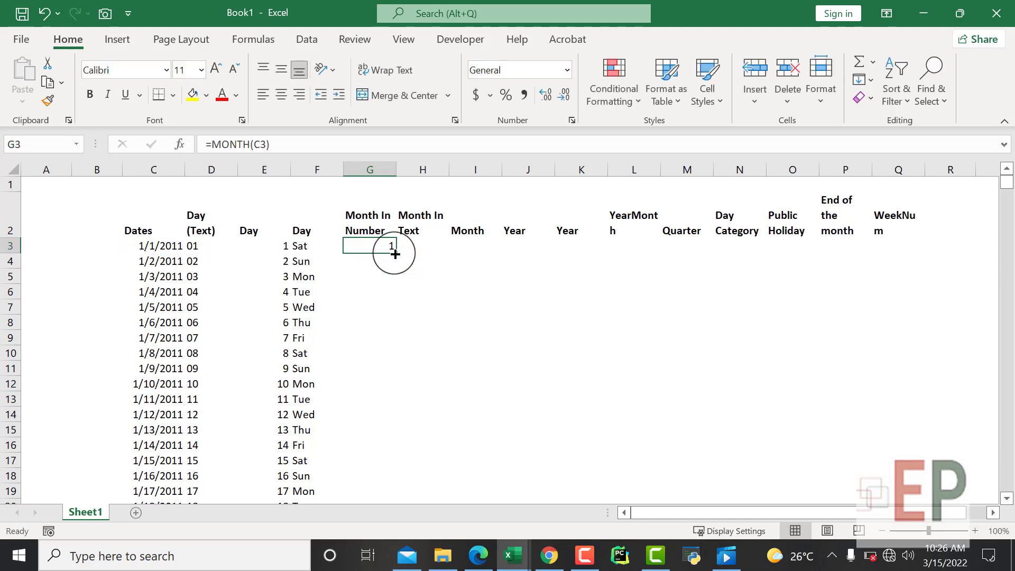
double_click(395, 254)
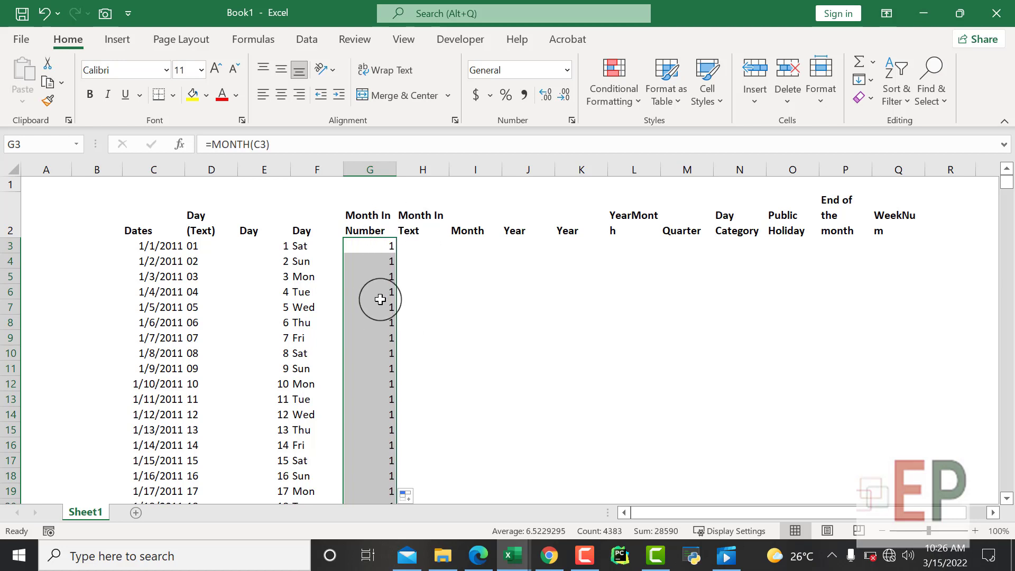
Enter =TEXT(C3,"mm") in cell H3 under Month In Text and fill it down the column for all dates
left_click(412, 246)
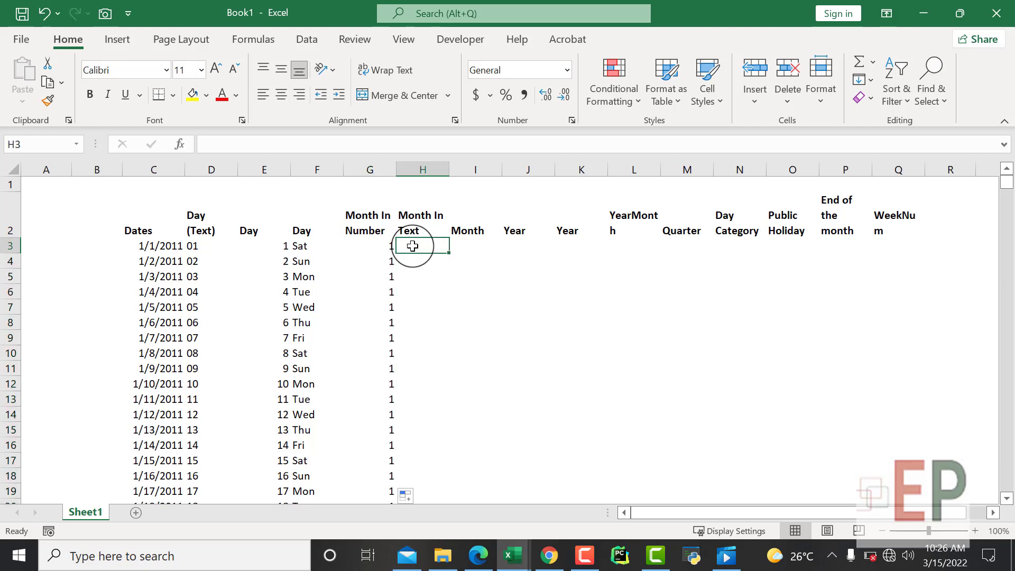
type("=")
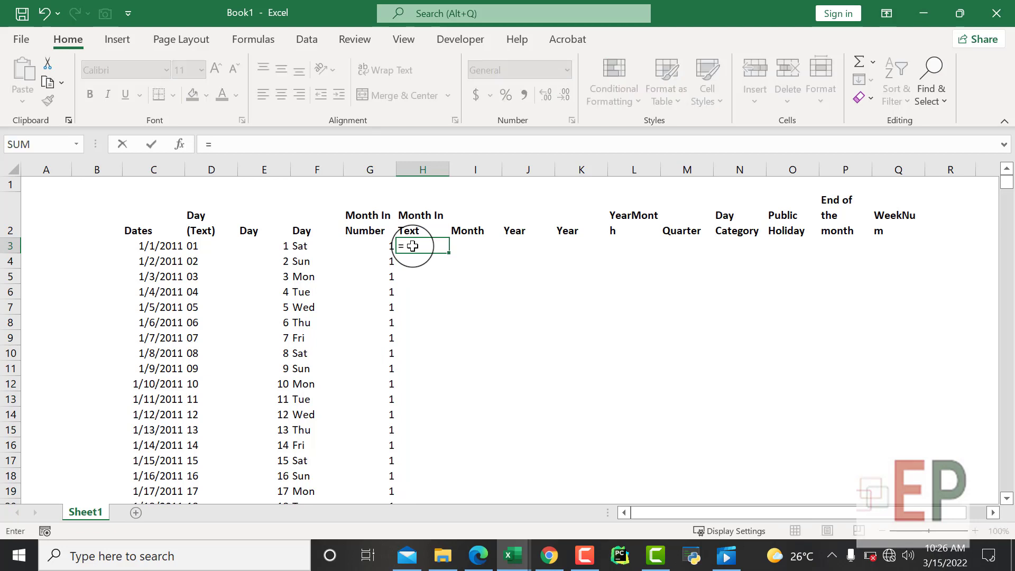
type("text")
key("Tab")
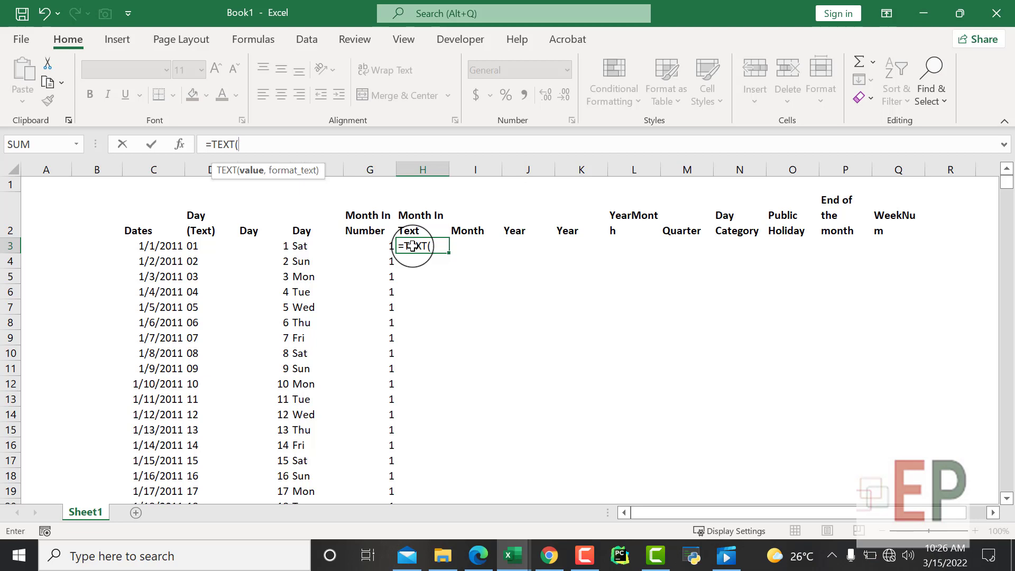
left_click(149, 244)
type(",")
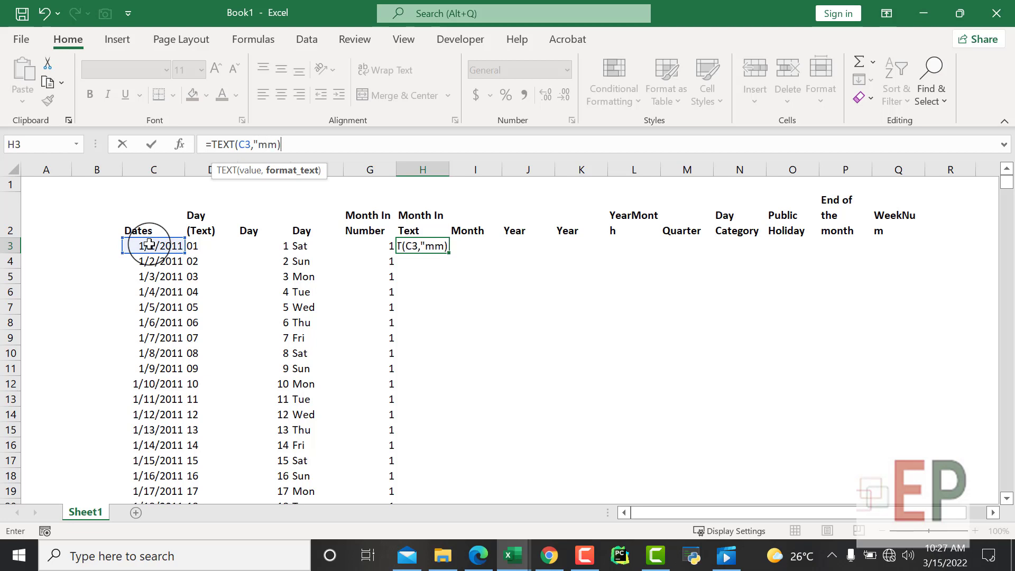
type("\"mm)")
key("Return")
key("Return")
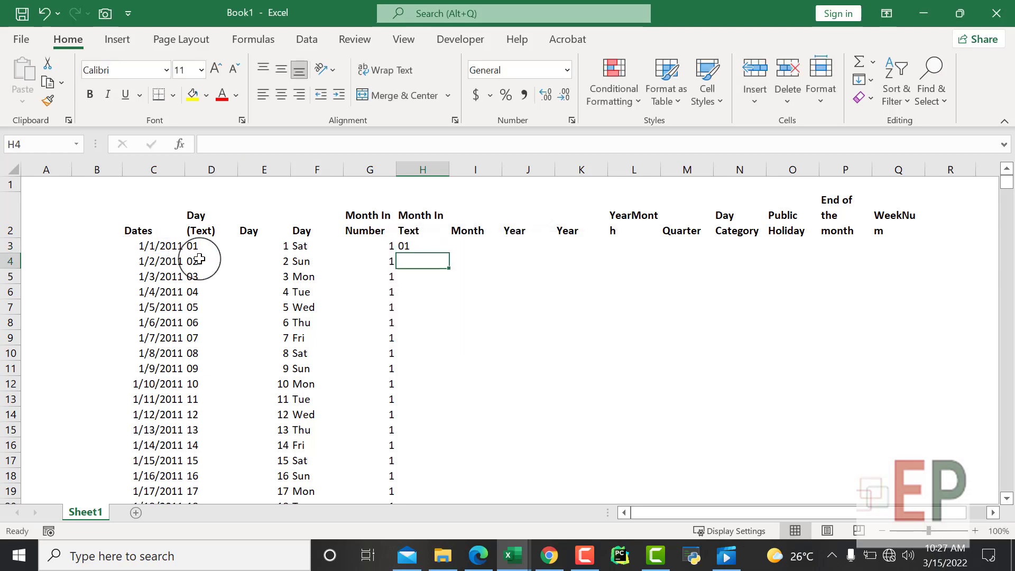
left_click(428, 244)
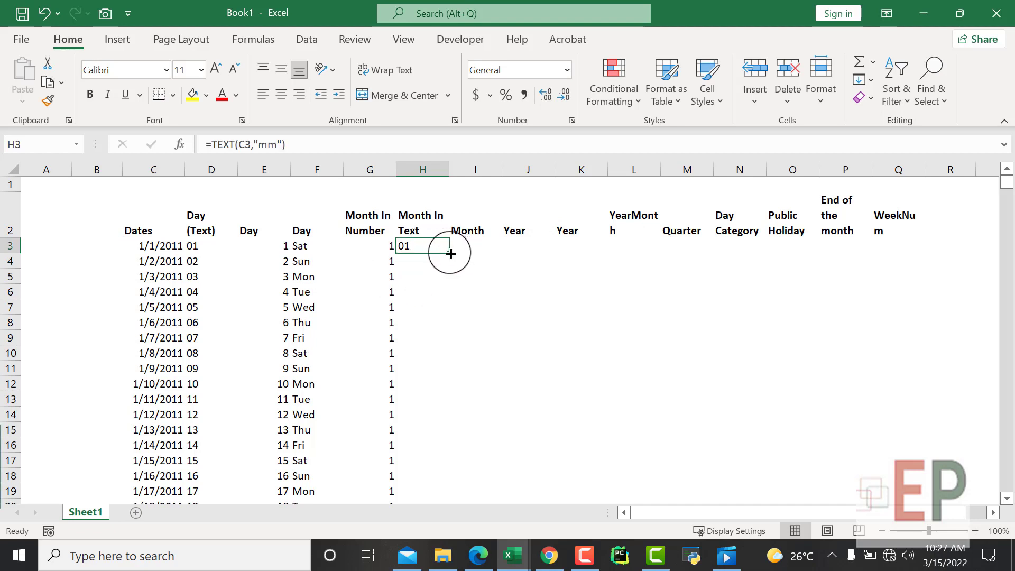
double_click(449, 253)
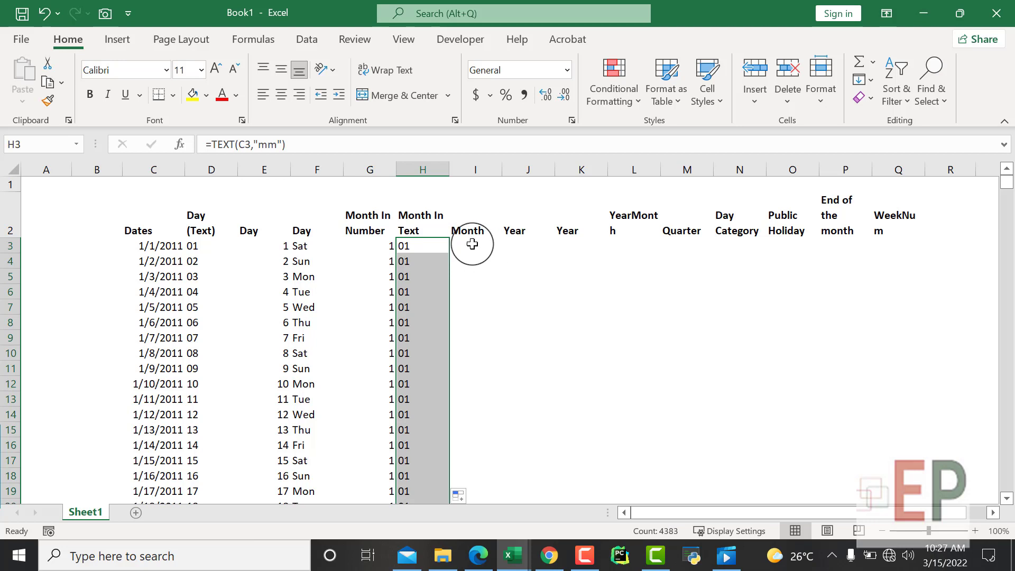
Enter =TEXT(C3,"mmm") in cell I3 under Month
left_click(472, 244)
type("=")
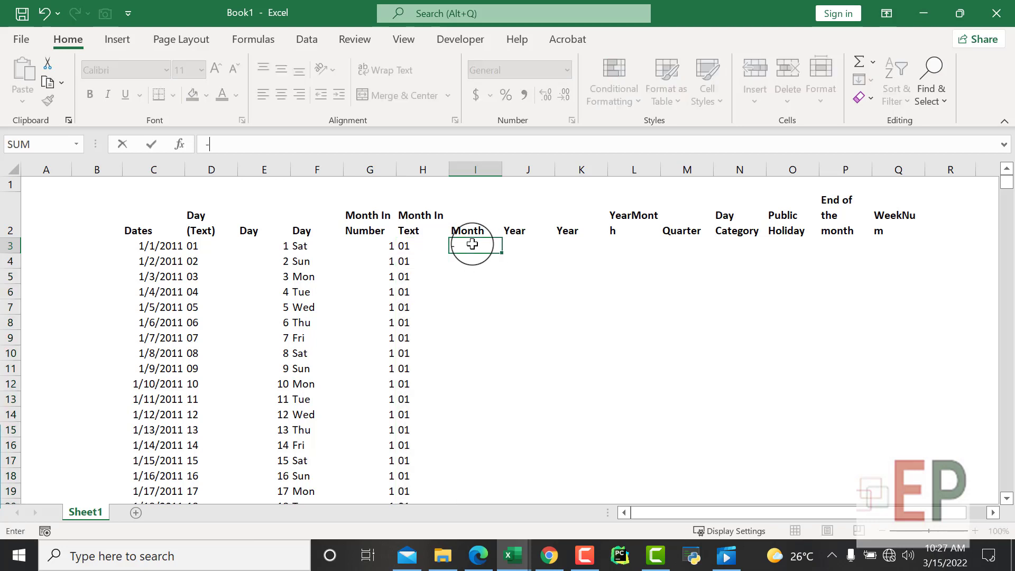
key("BackSpace")
type("=mon")
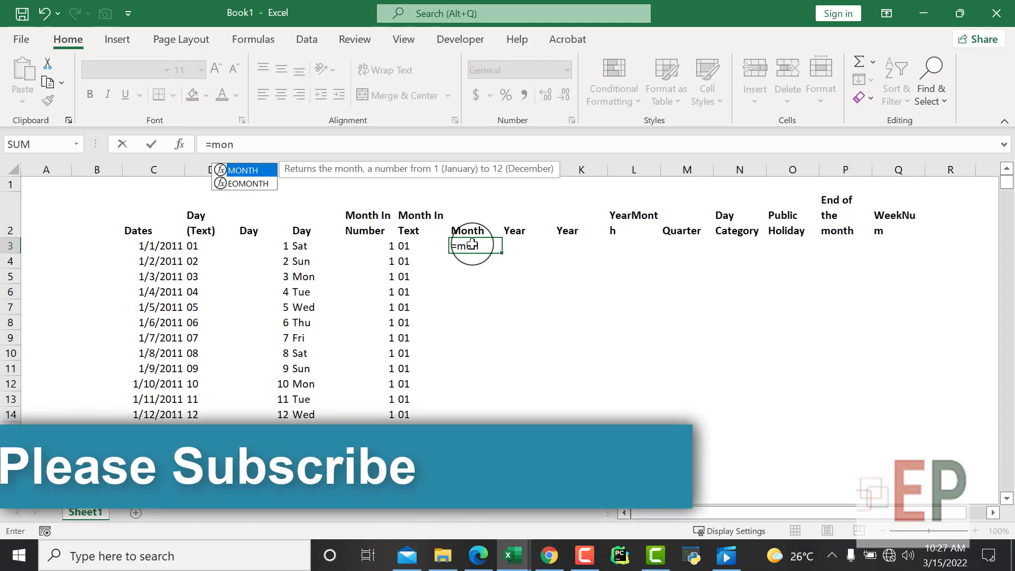
key("BackSpace")
key("BackSpace")
key("BackSpace")
type("text")
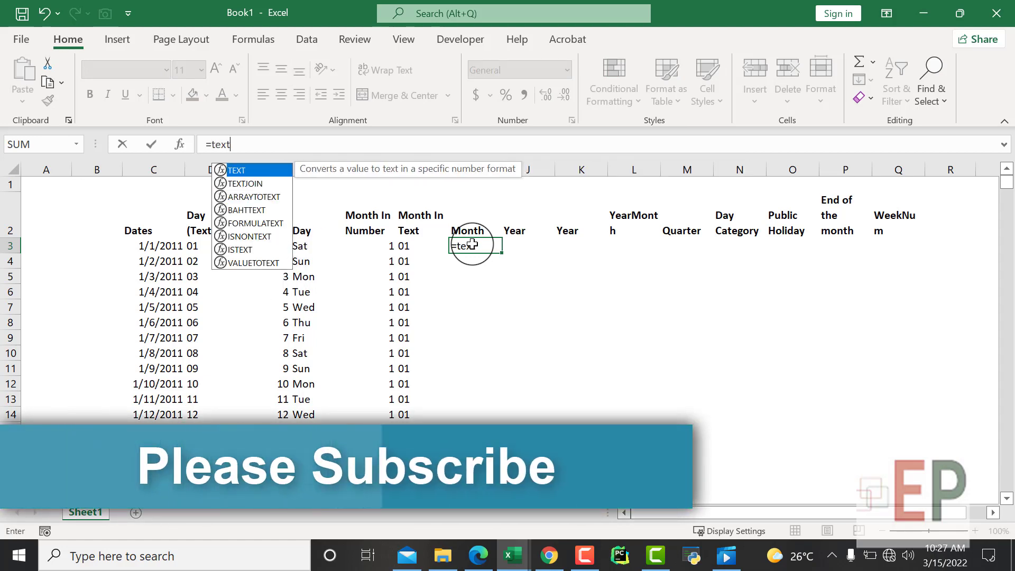
key("Tab")
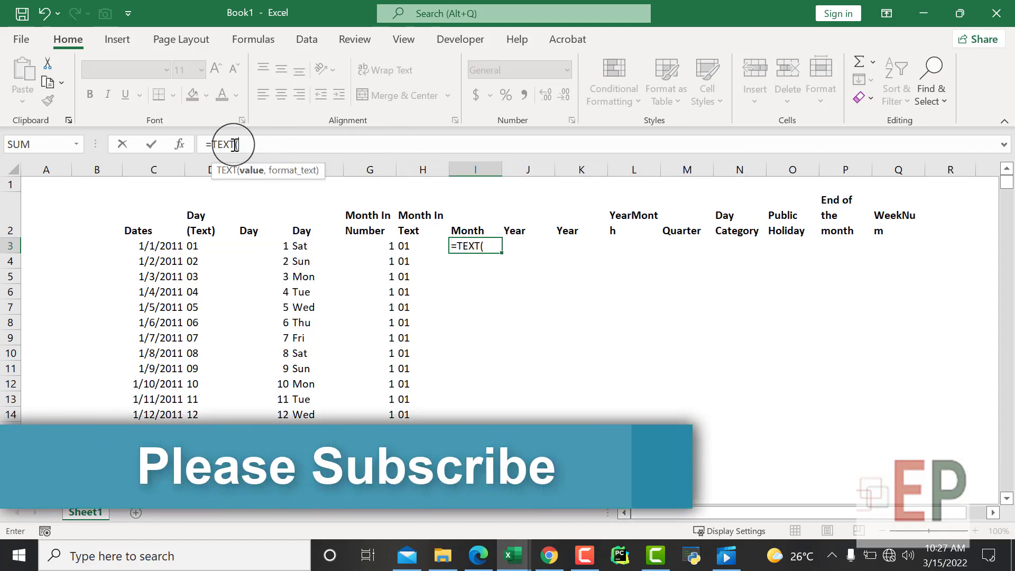
left_click(162, 247)
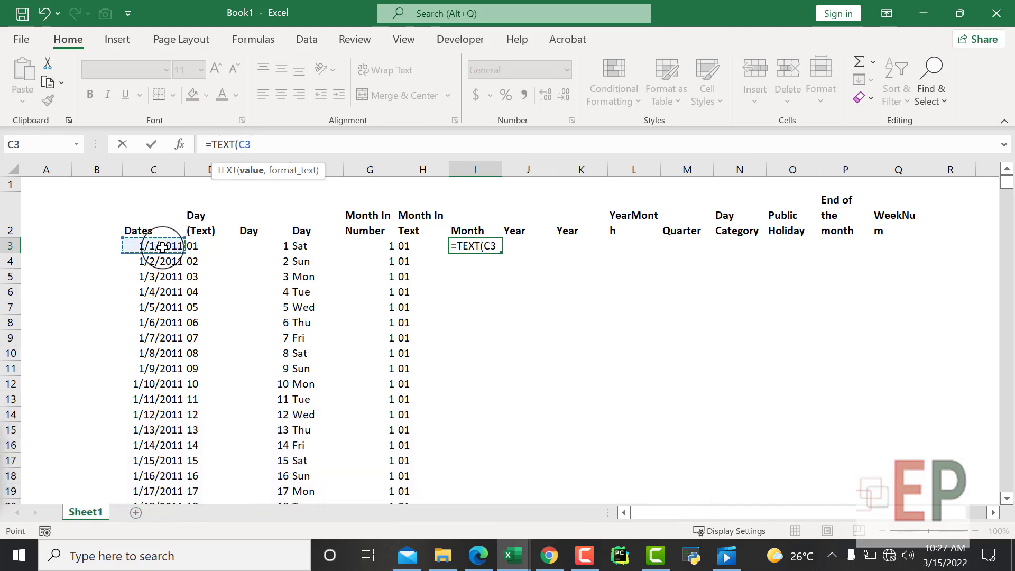
type(",\"mmm")
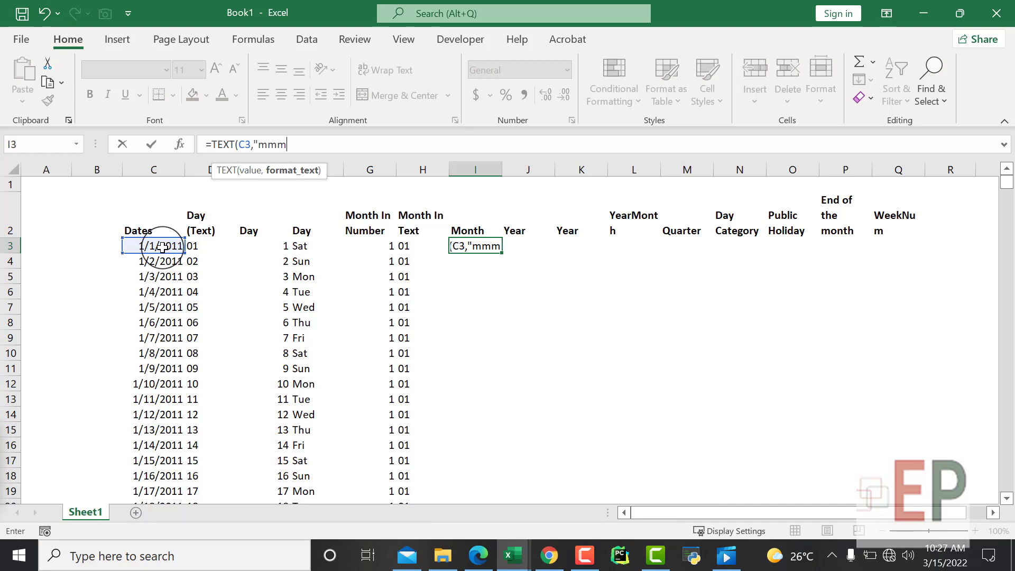
type("\")")
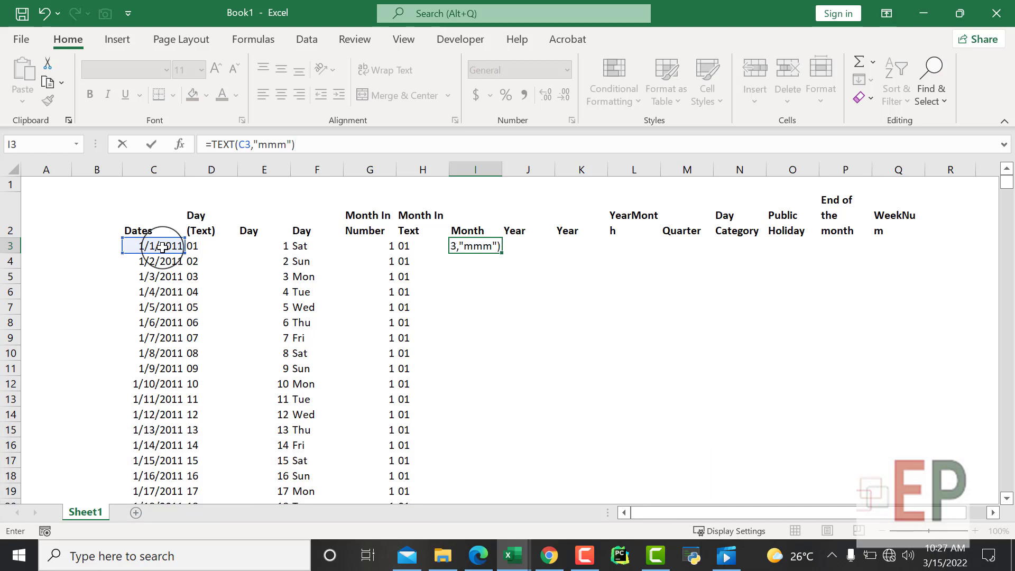
key("Return")
Try the format code "mmmm" in the I3 formula
left_click(481, 246)
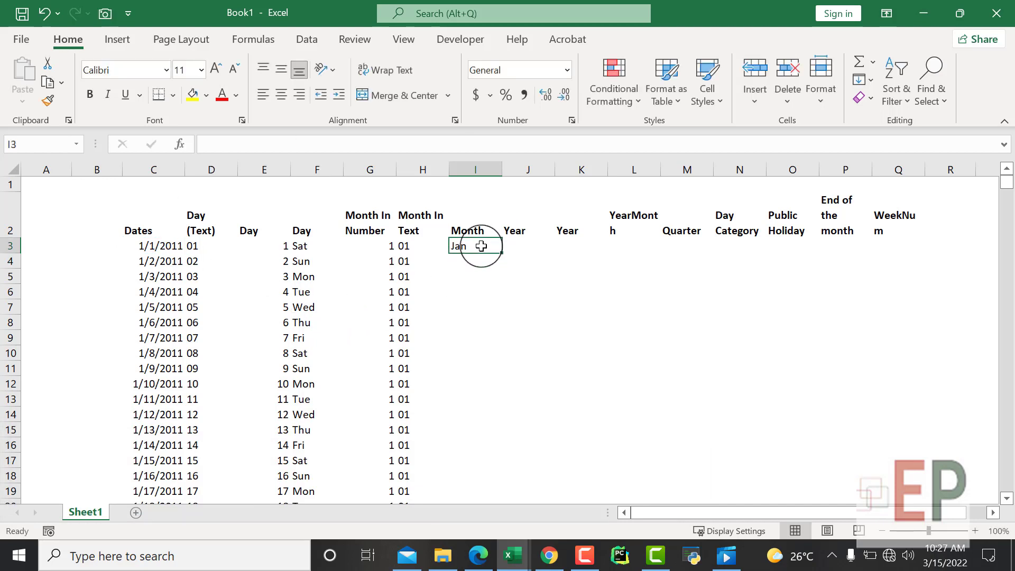
left_click(281, 146)
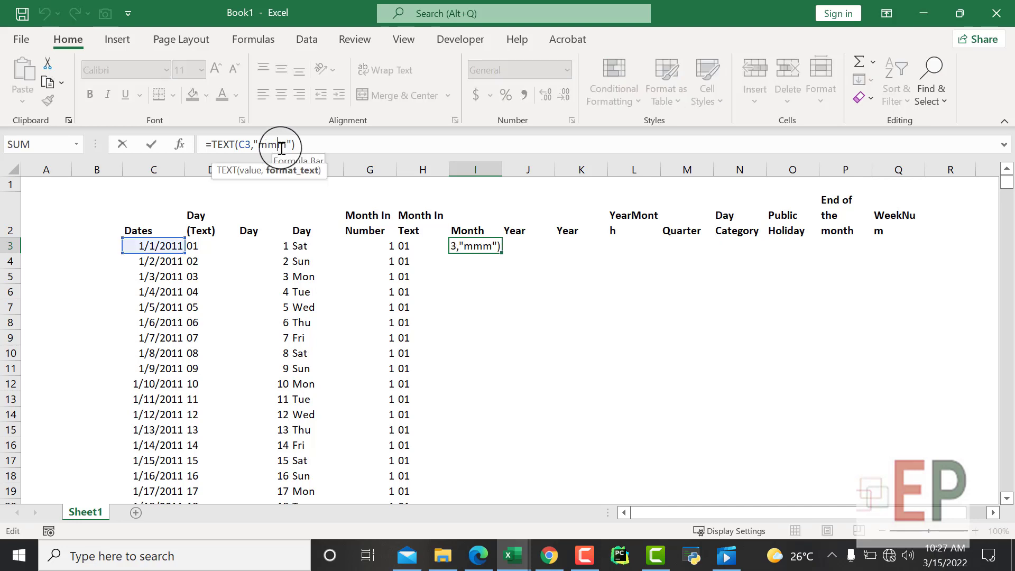
type("m")
key("Return")
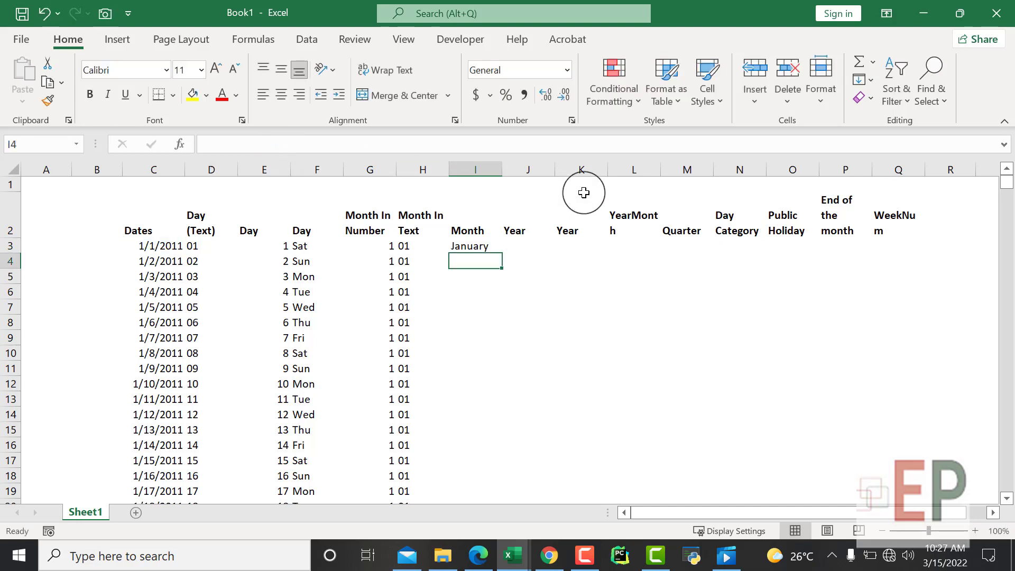
Set the I3 formula to =TEXT(C3,"mmm") and fill it down column I for all dates
left_click(482, 246)
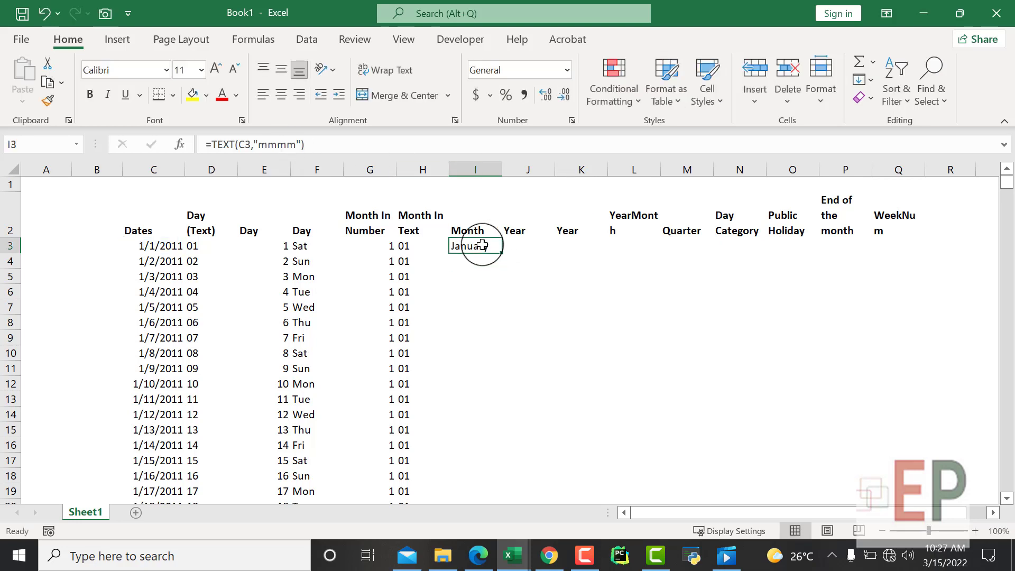
left_click(296, 144)
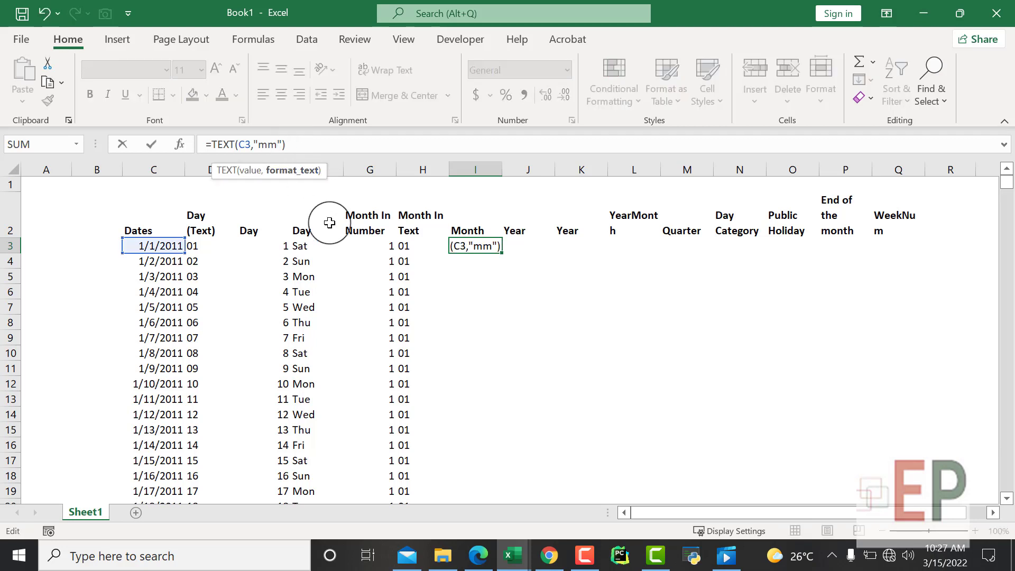
key("ctrl+Return")
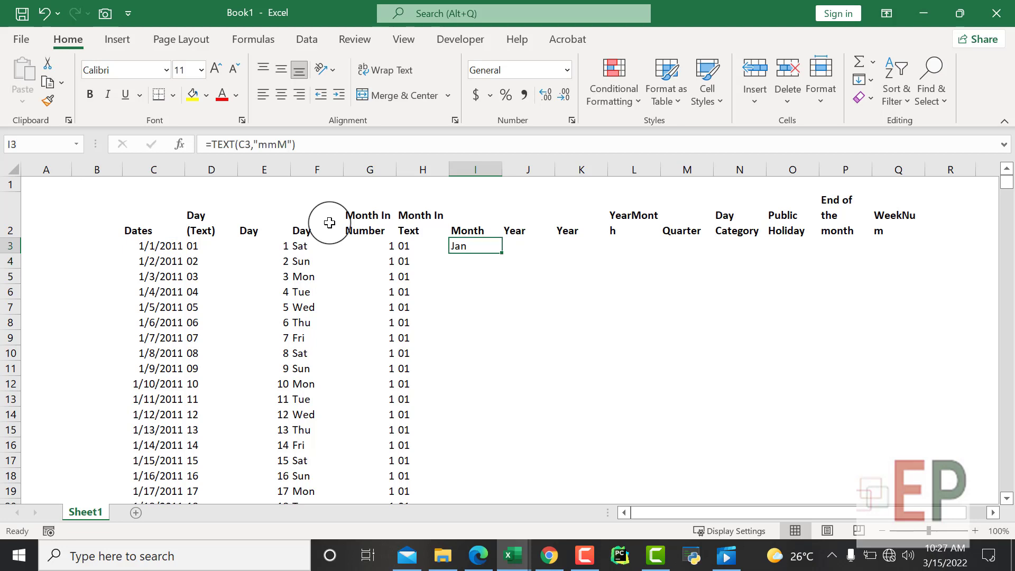
left_click(288, 146)
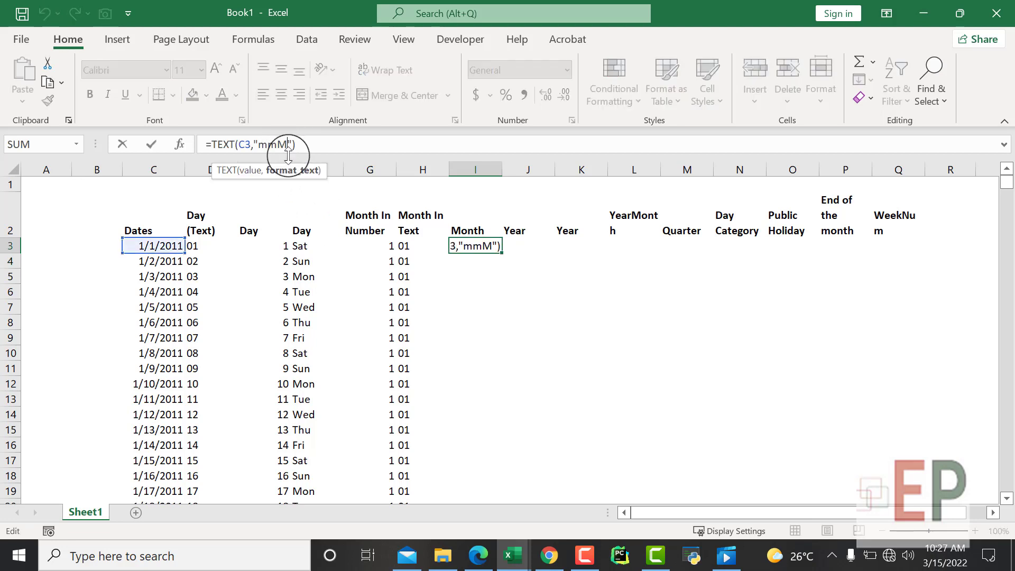
key("Return")
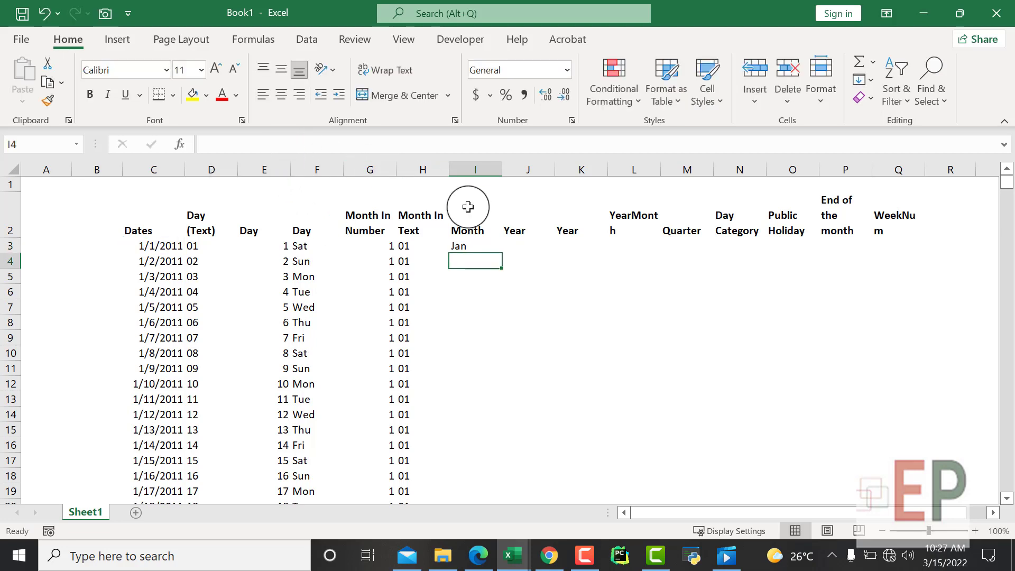
left_click(469, 246)
double_click(501, 253)
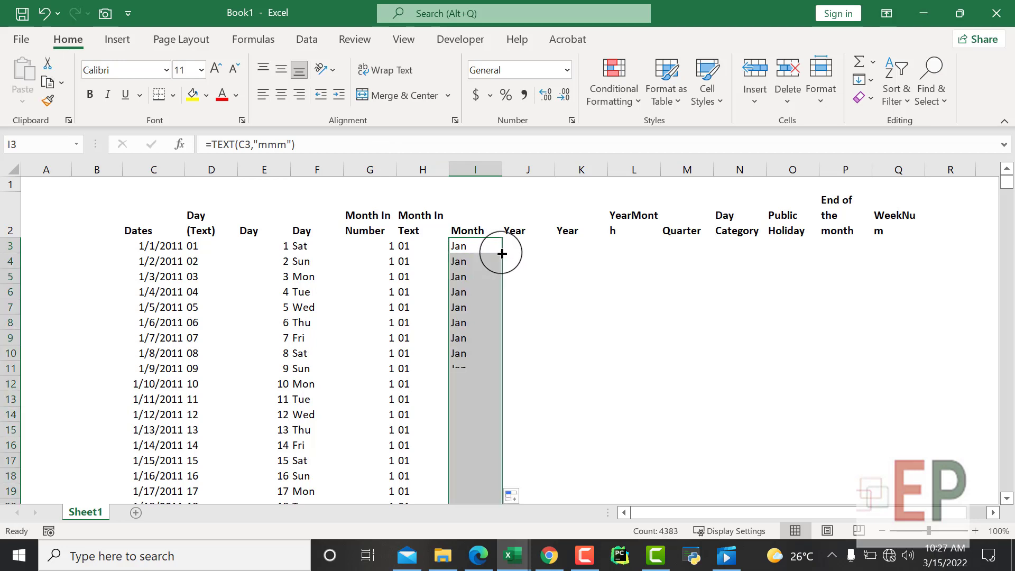
Enter =YEAR(C3) in cell J3 under the first Year header and fill it down the column for all dates
left_click(516, 242)
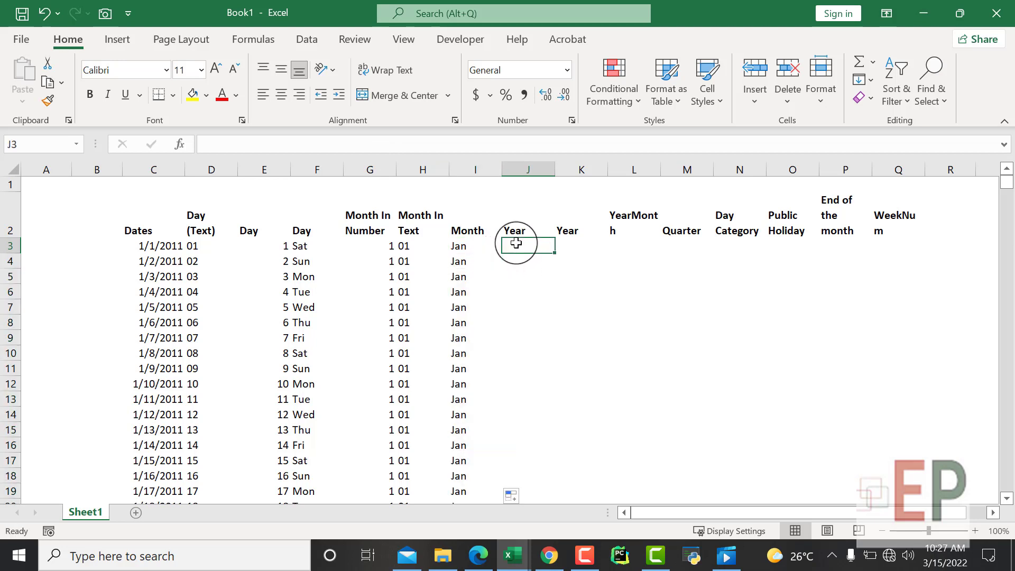
type("Yea")
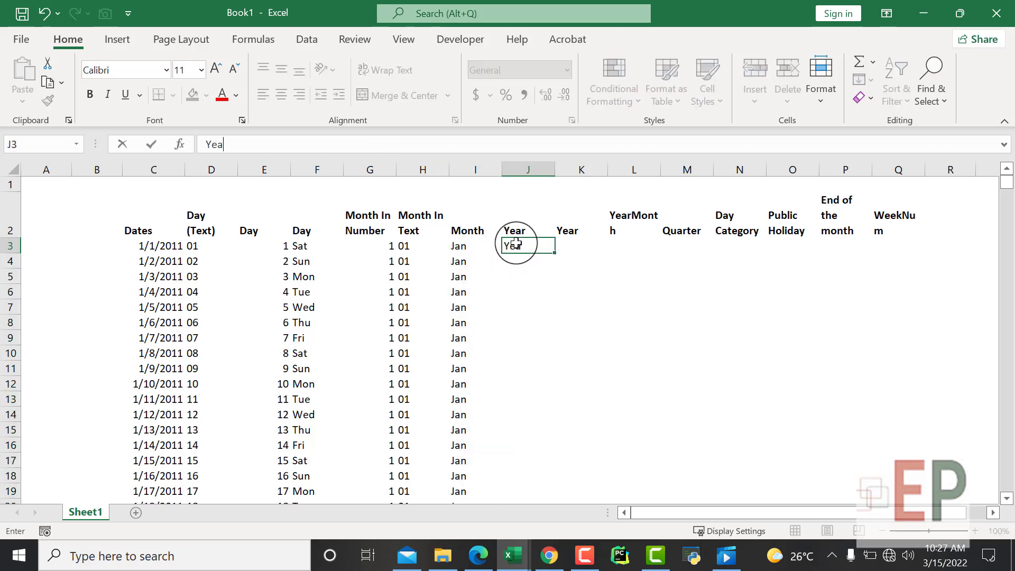
type("=")
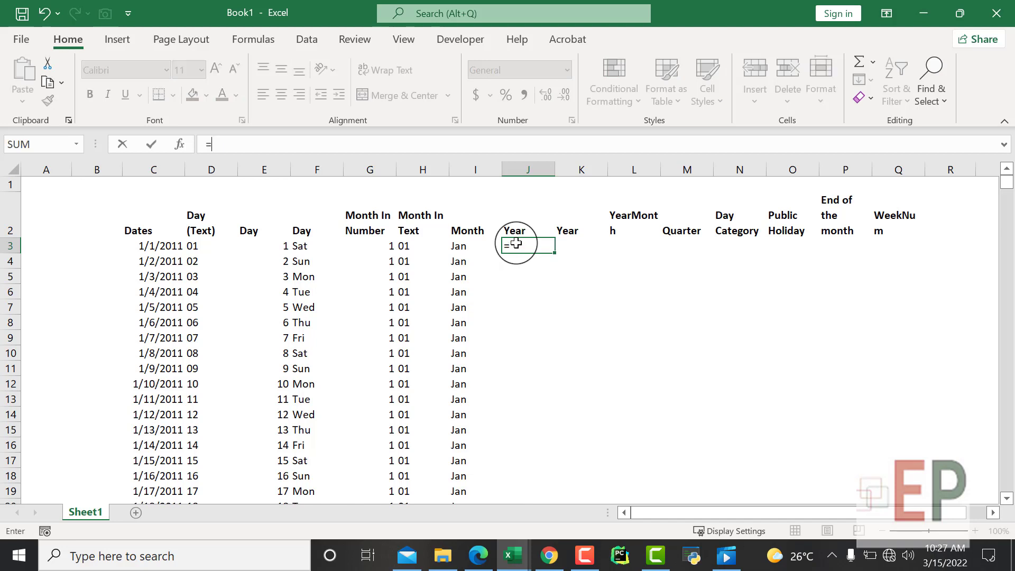
type("year")
key("Tab")
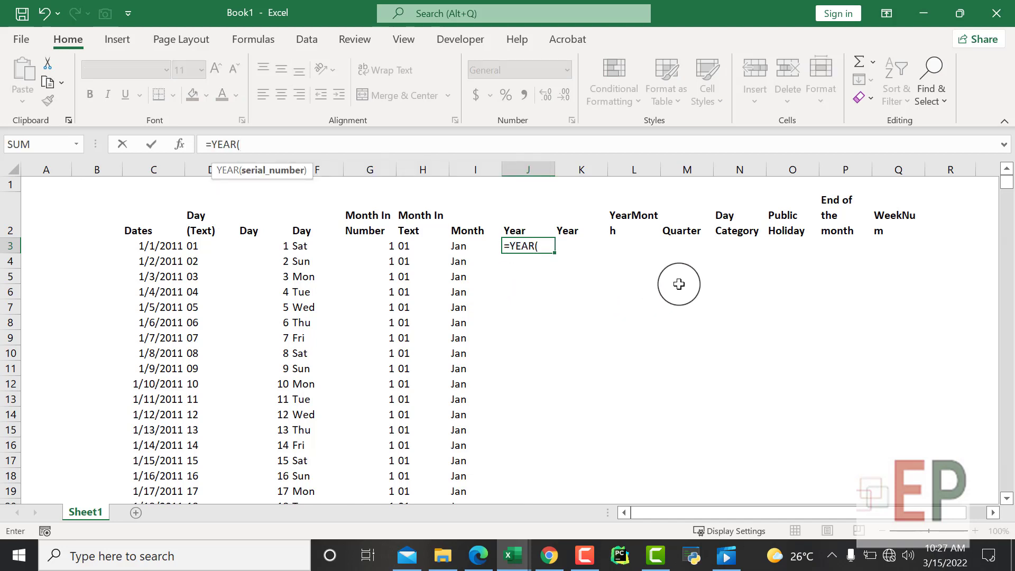
left_click(144, 246)
type(")")
key("Return")
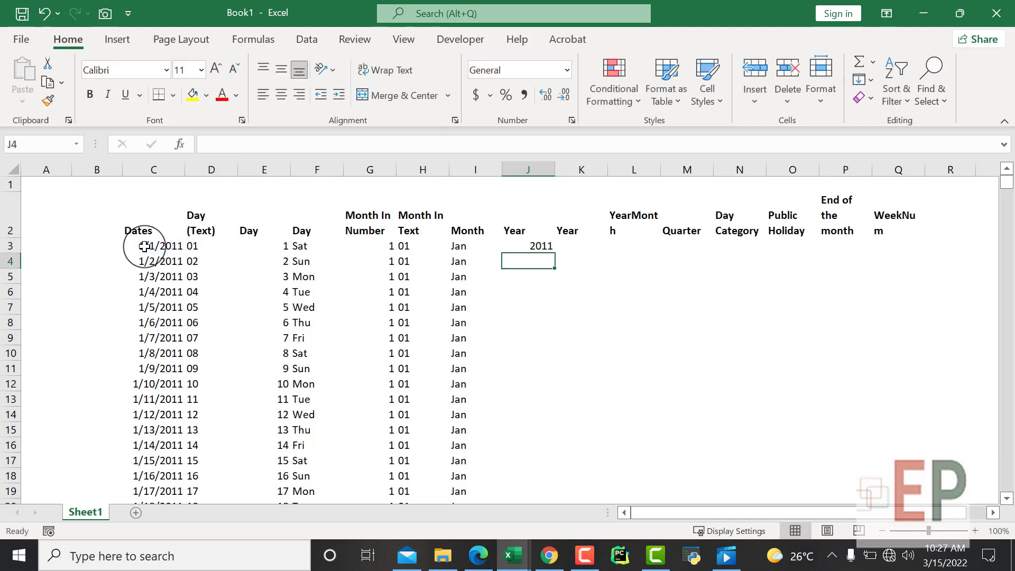
left_click(531, 246)
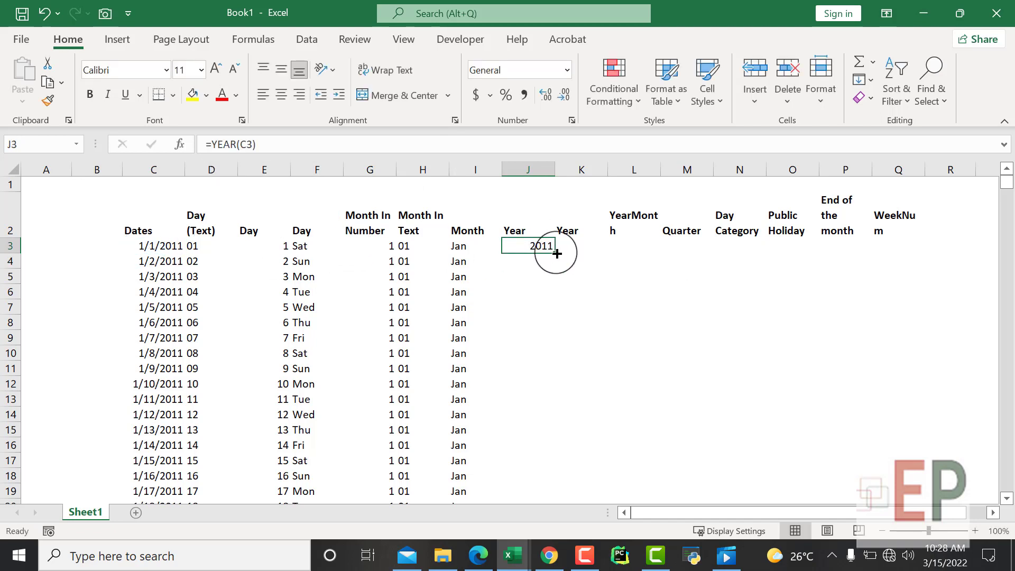
double_click(556, 253)
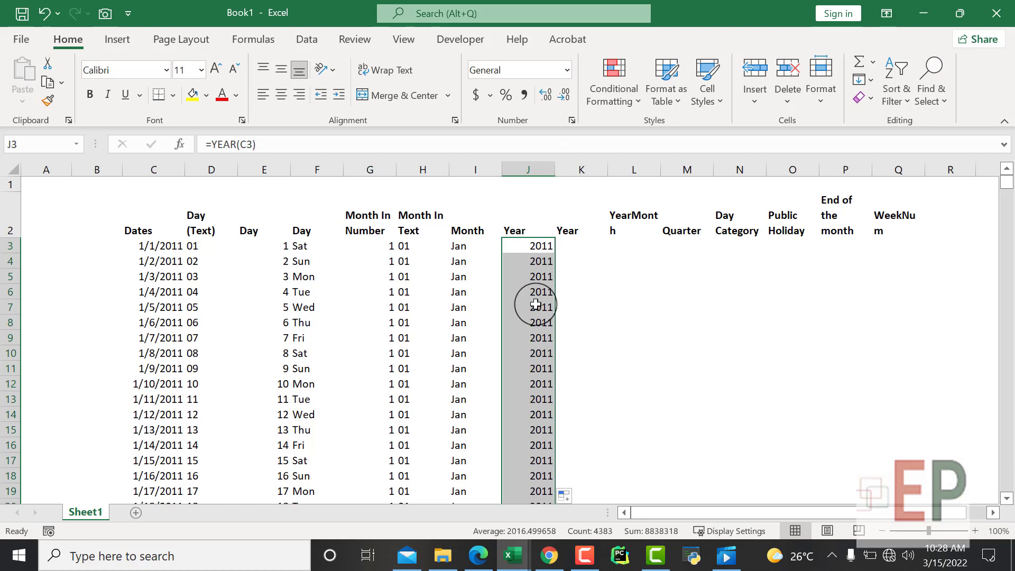
Enter =TEXT(C3,"yy") in cell K3 under the second Year header and fill it down the column for all dates
left_click(568, 246)
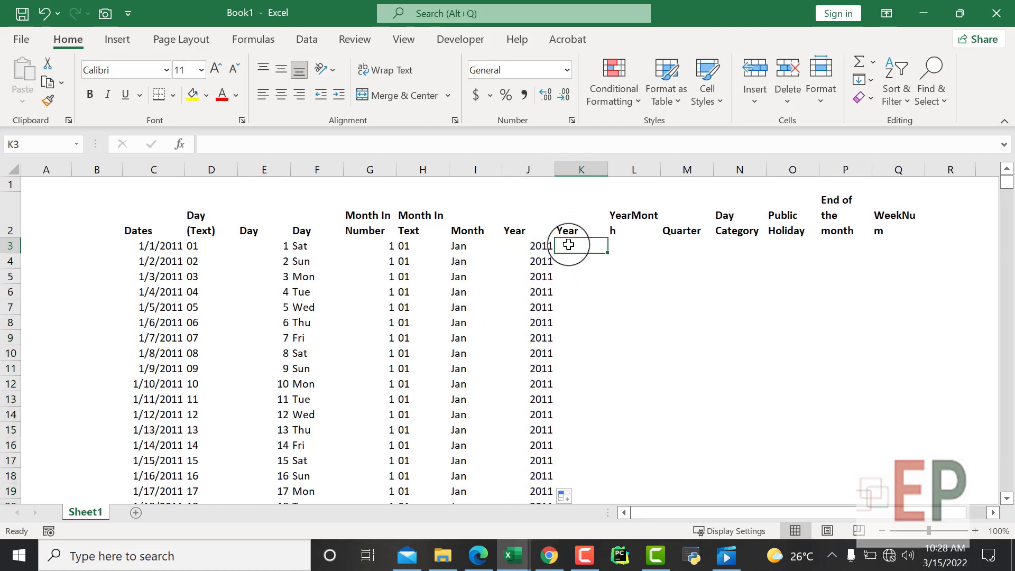
type("=tex")
key("Tab")
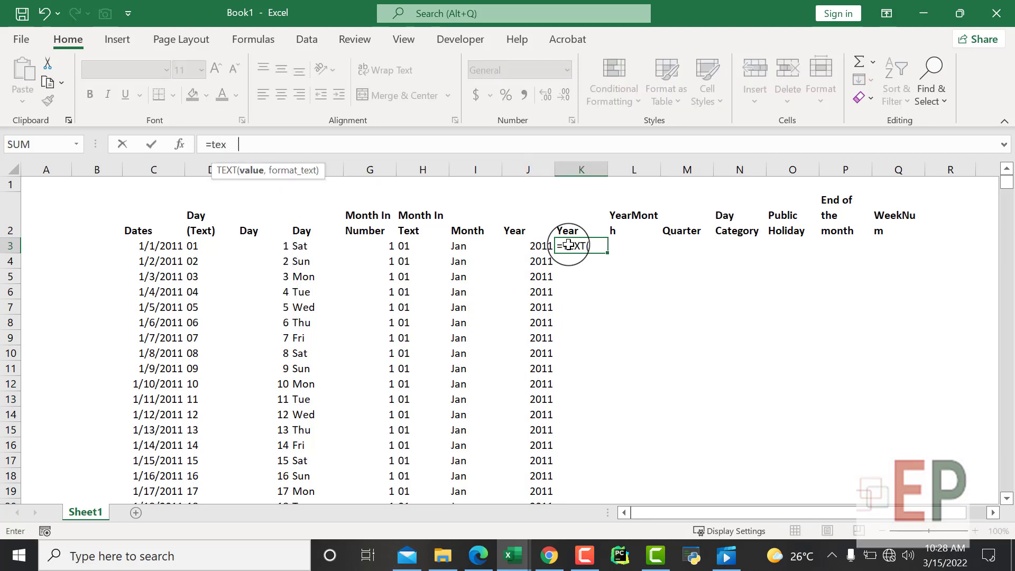
left_click(152, 245)
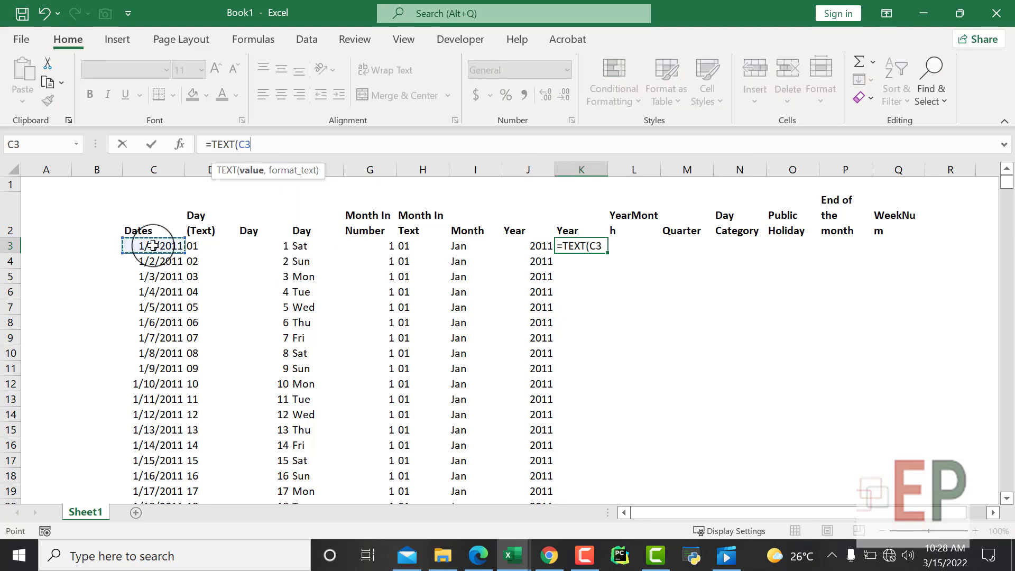
type(",\"yy")
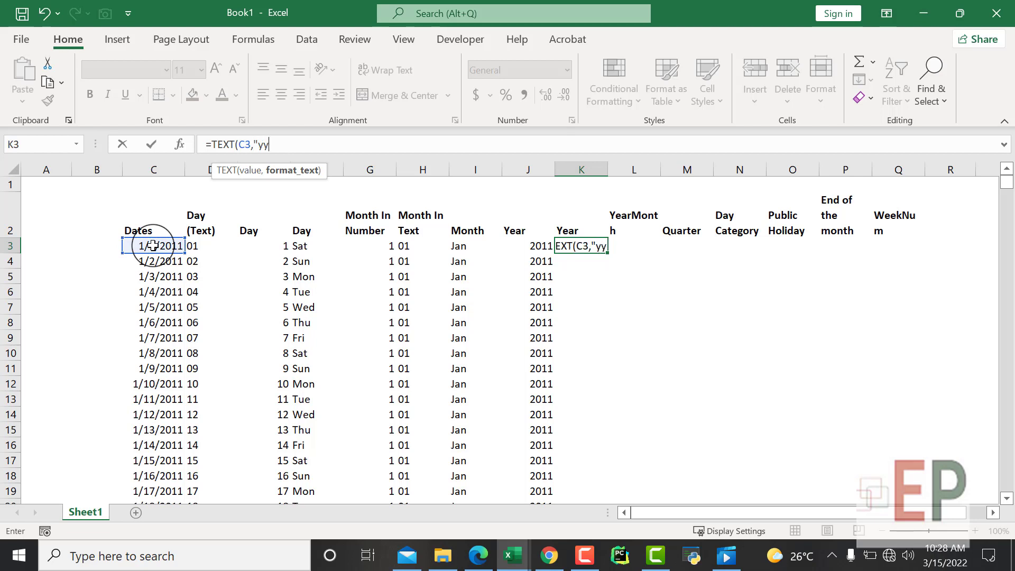
type("\")")
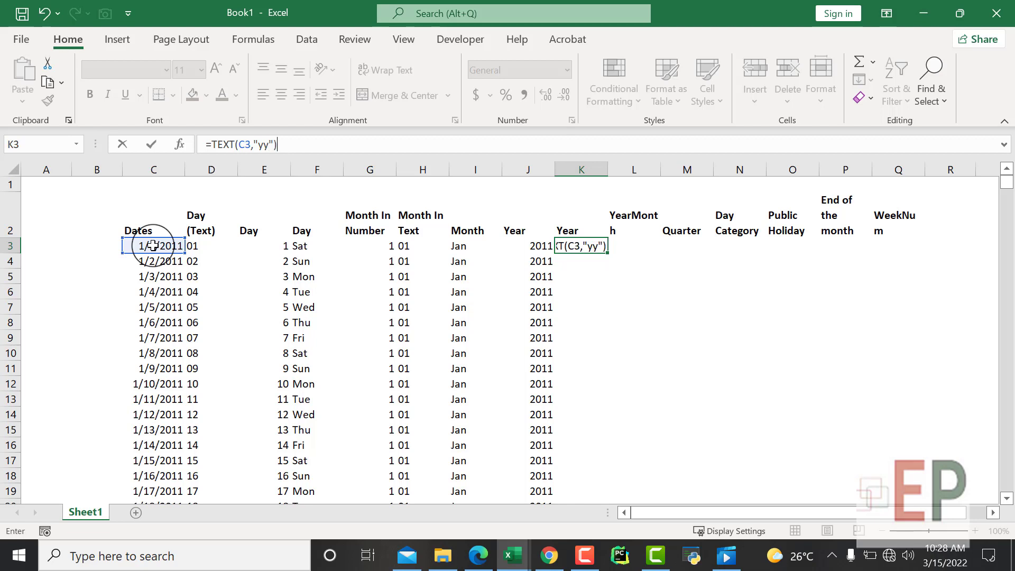
key("Return")
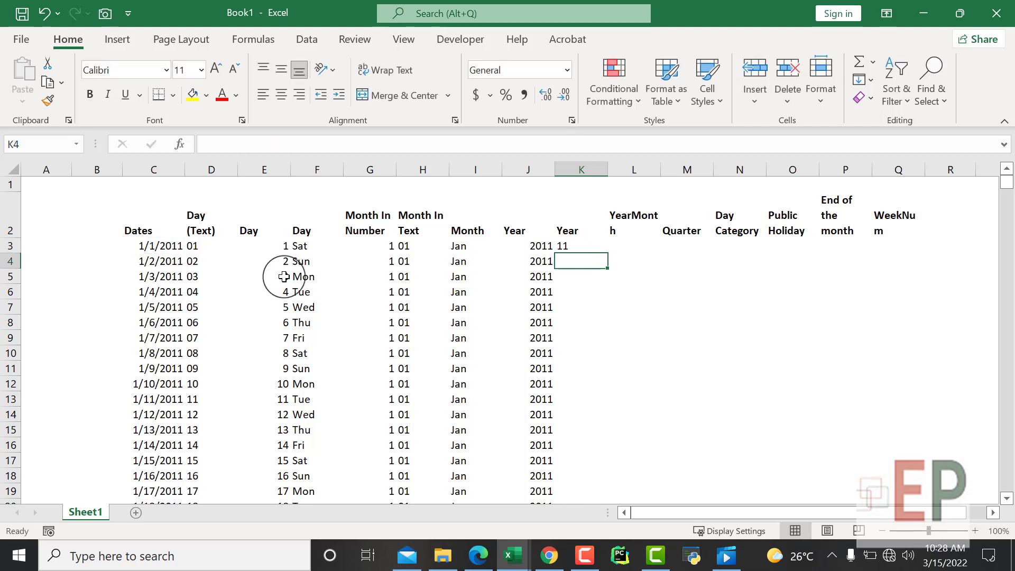
left_click(566, 244)
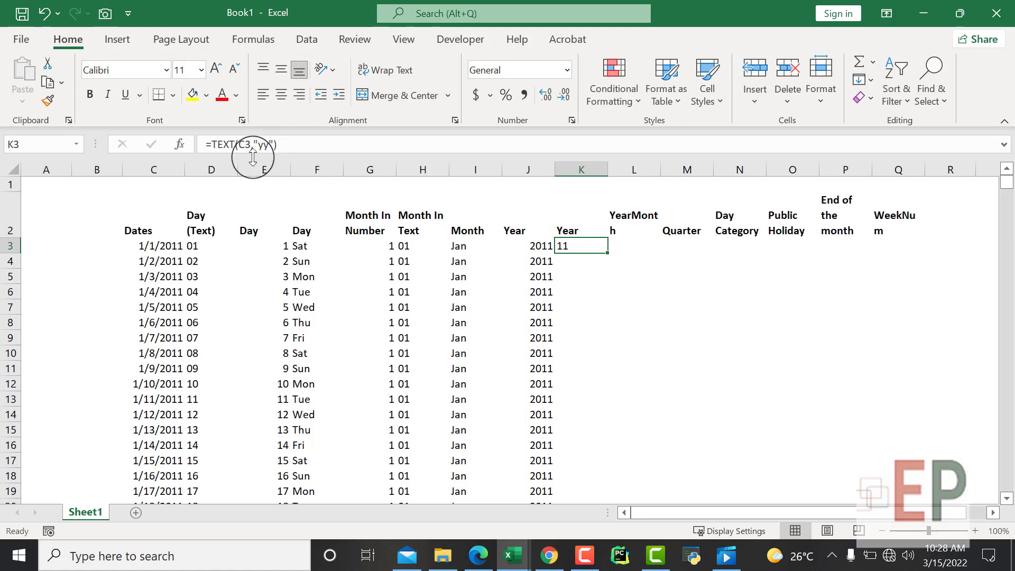
double_click(608, 255)
Enter =TEXT(C3,"yyy") in cell L3 under YearMonth
left_click(625, 242)
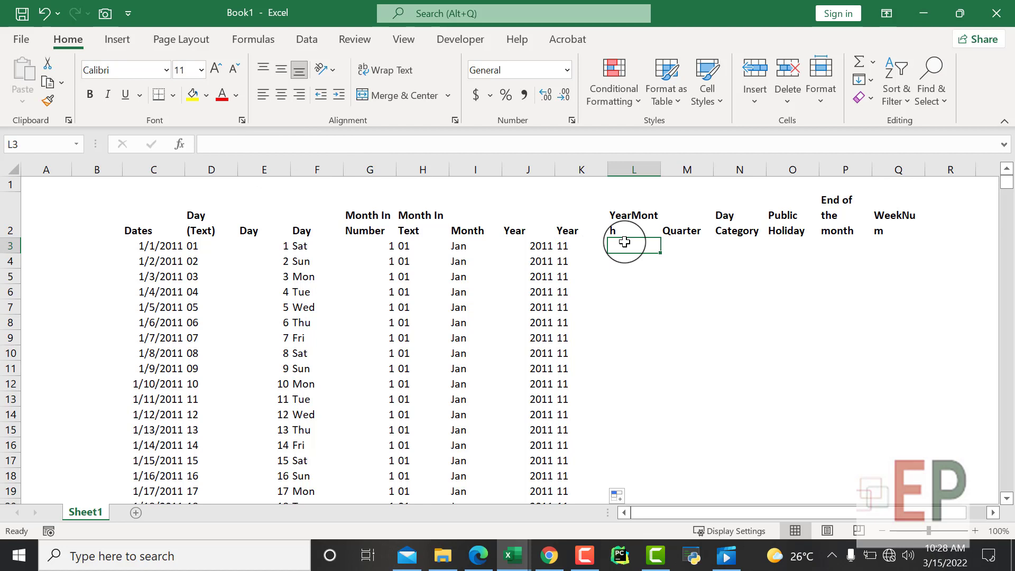
type("=tex")
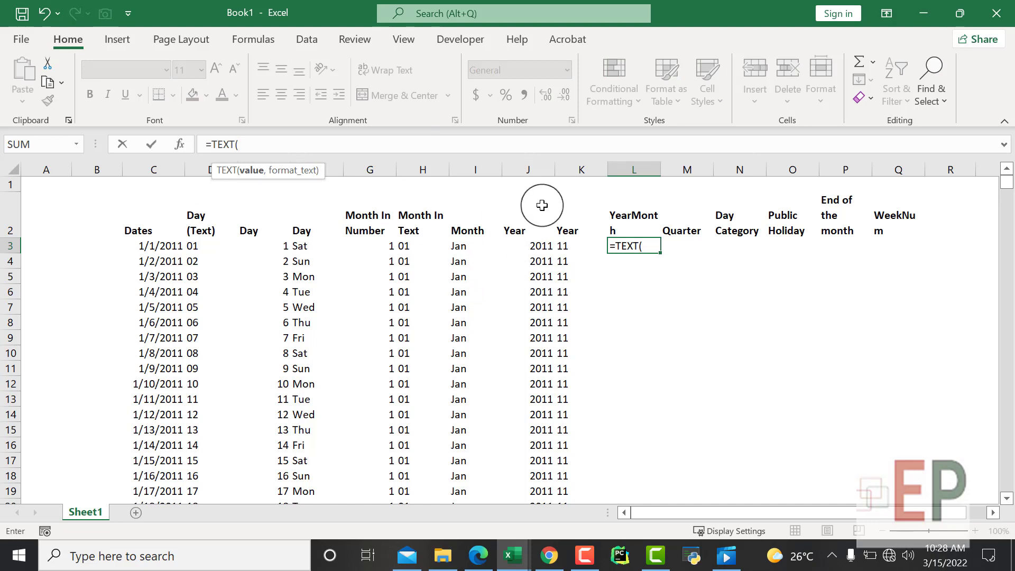
left_click(164, 245)
type(",")
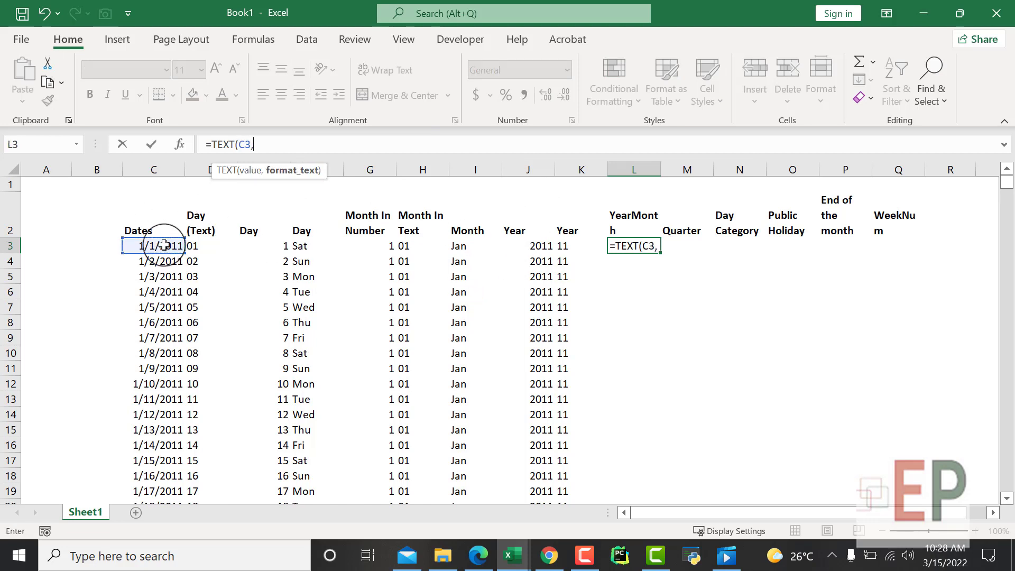
type("\"yyy")
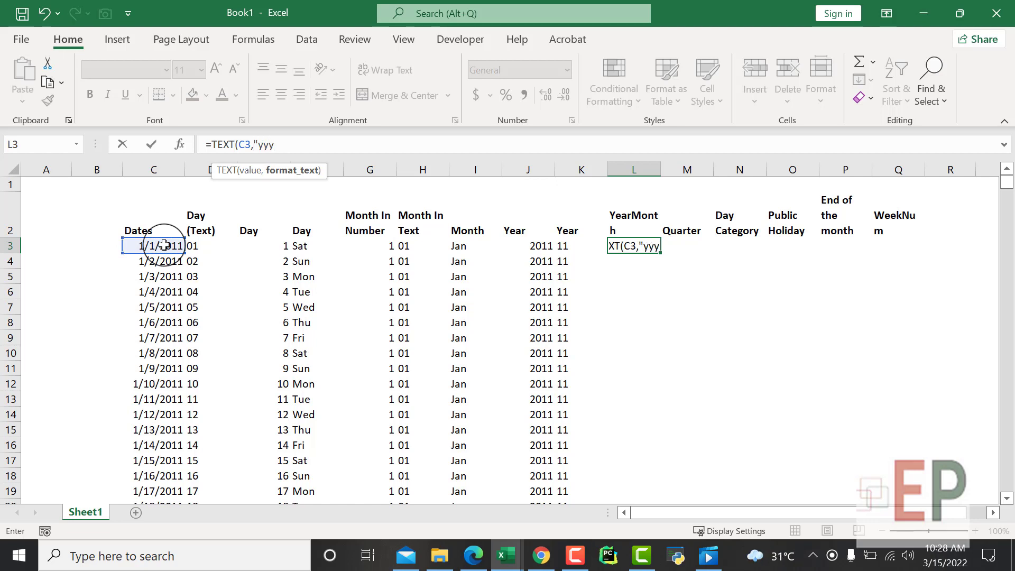
type("\")")
key("Return")
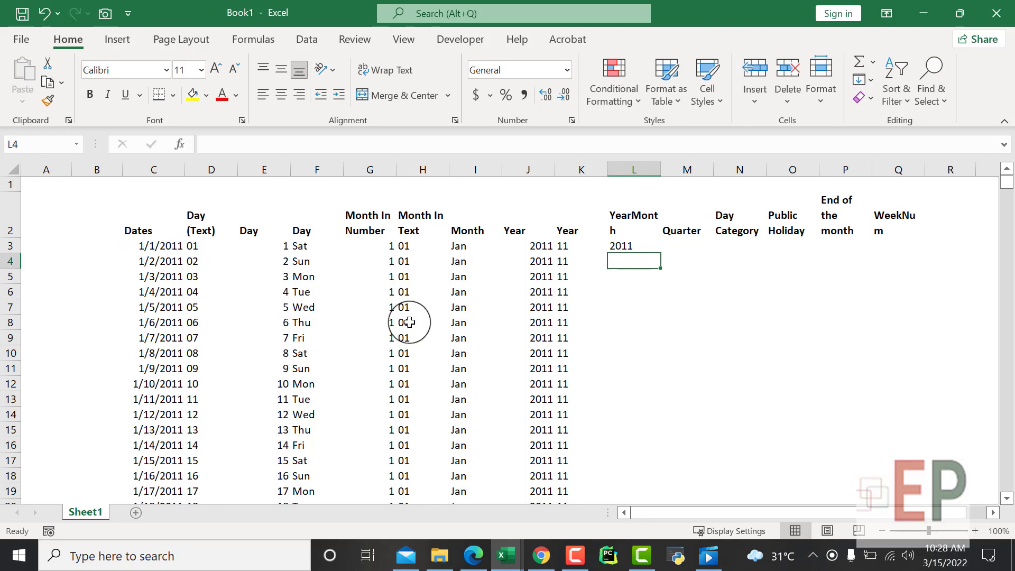
Correct the formula in cell L3 under YearMonth to =TEXT(C3,"yyyy")
left_click(627, 246)
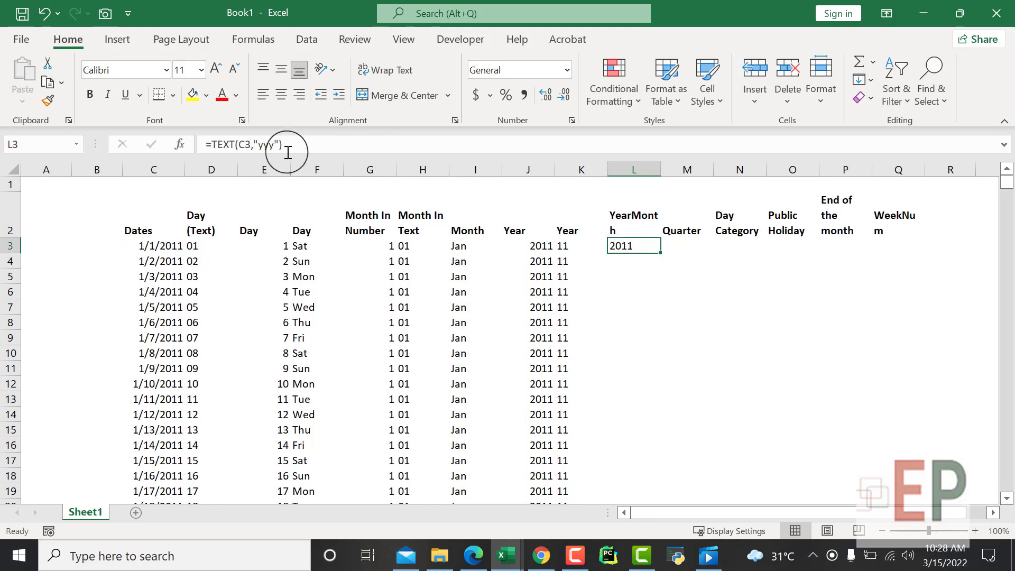
left_click(274, 145)
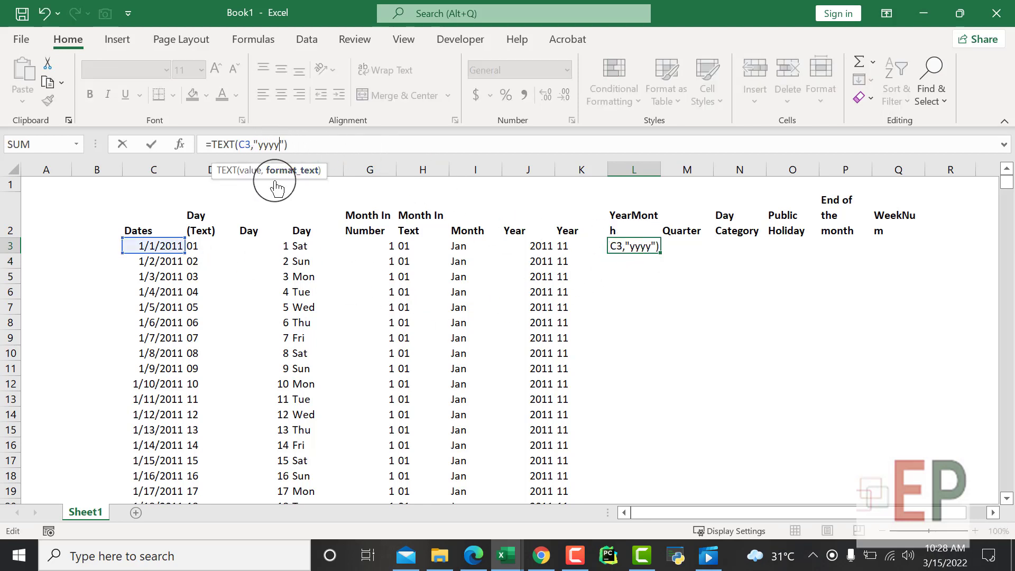
key("Return")
Fill the L3 formula down column L for all dates and widen the column to fit the YearMonth header
left_click(634, 247)
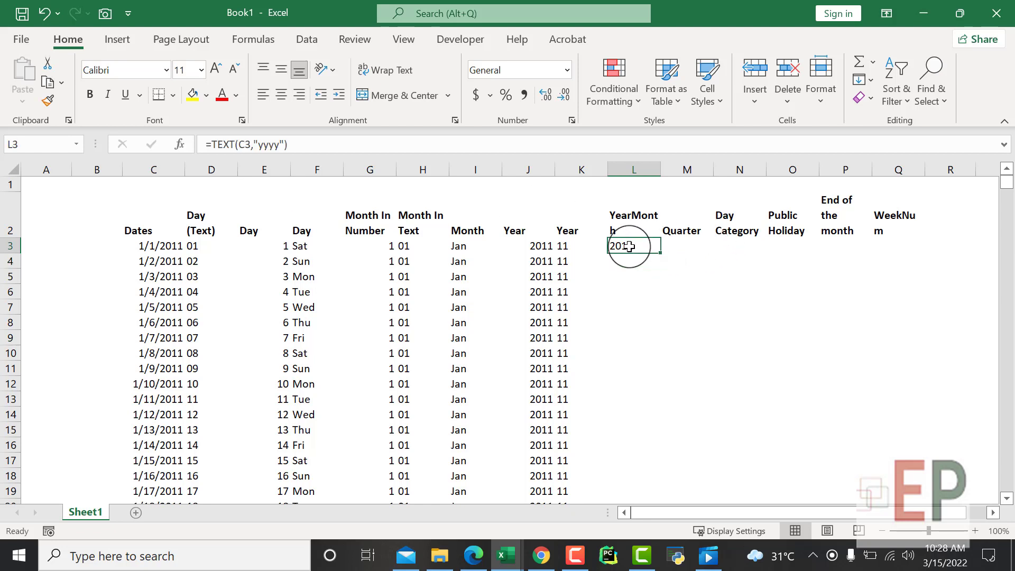
double_click(662, 257)
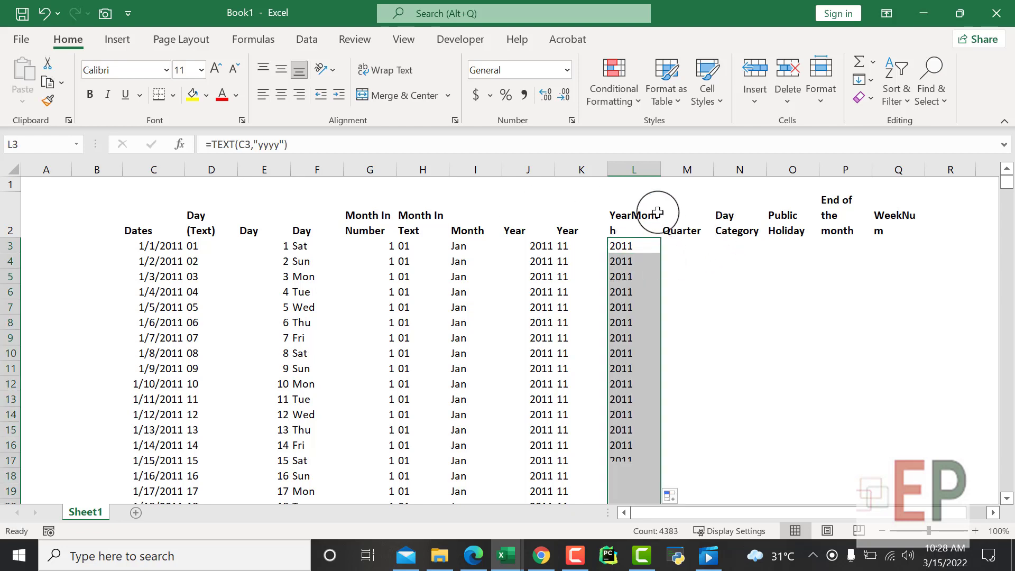
left_click_drag(662, 170, 668, 168)
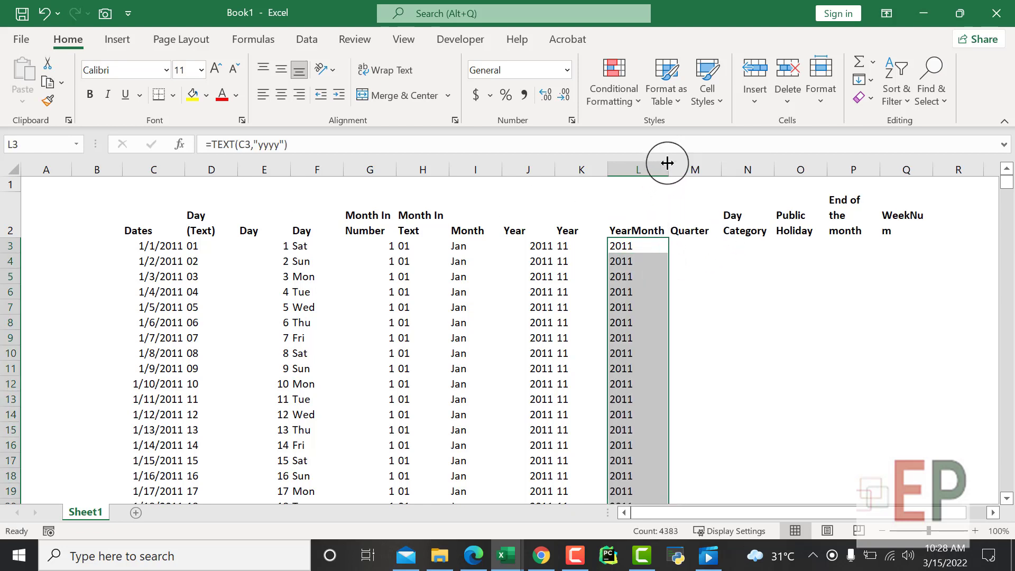
Enter ="Q"&ROUNDUP(G3/3,0) in cell M3 under the Quarter header
left_click(705, 244)
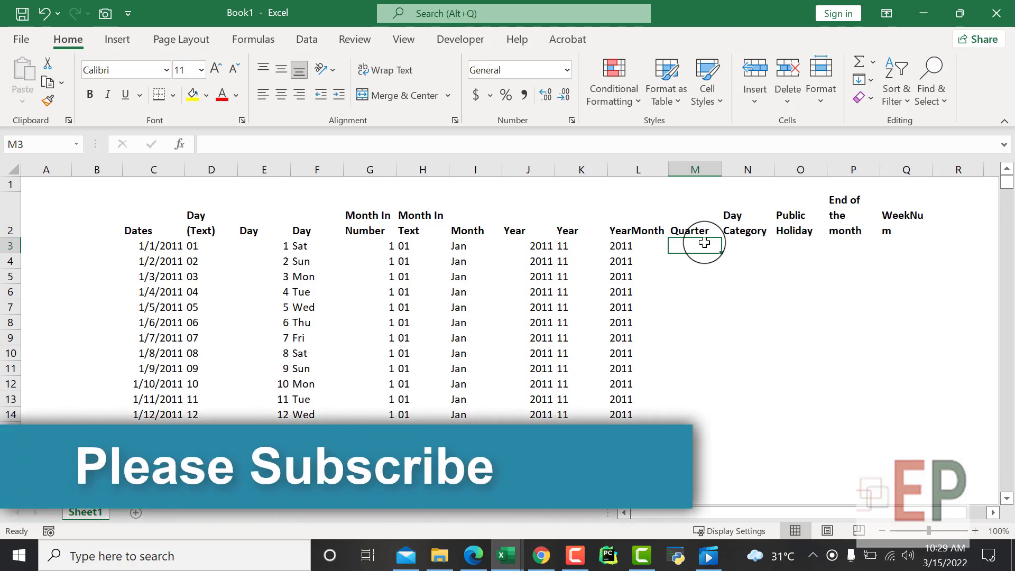
type("=")
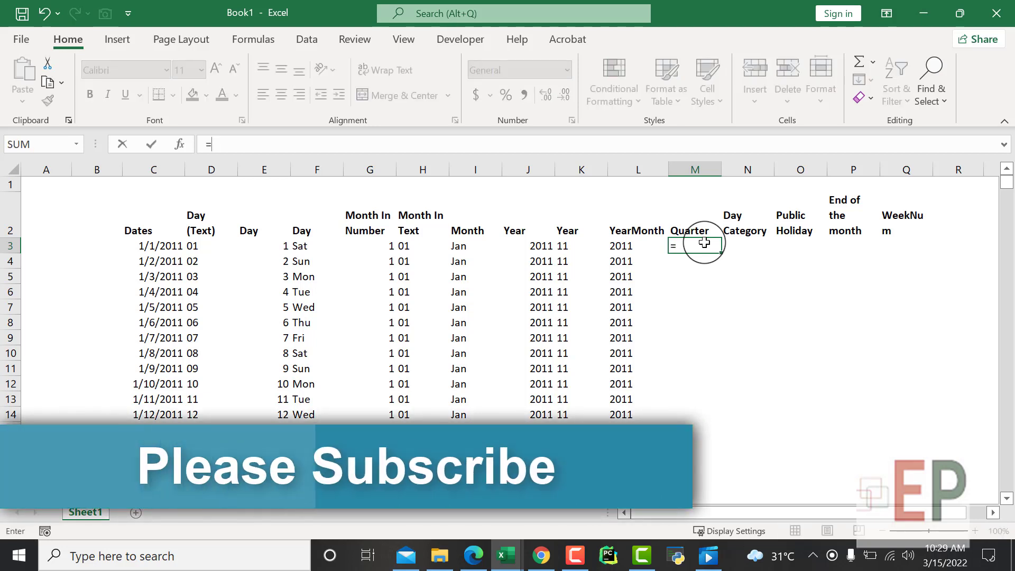
type("\"")
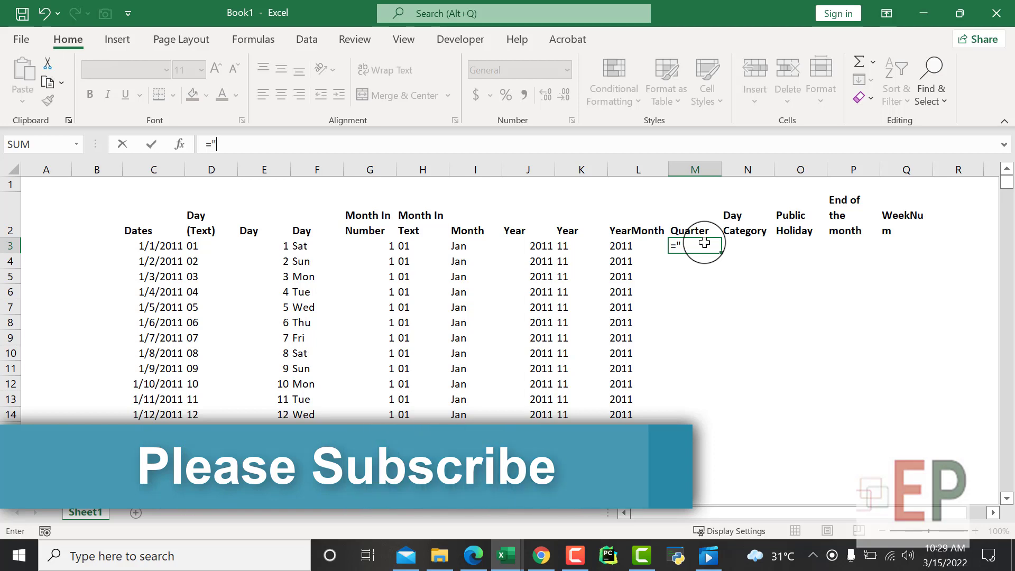
type("Q\"")
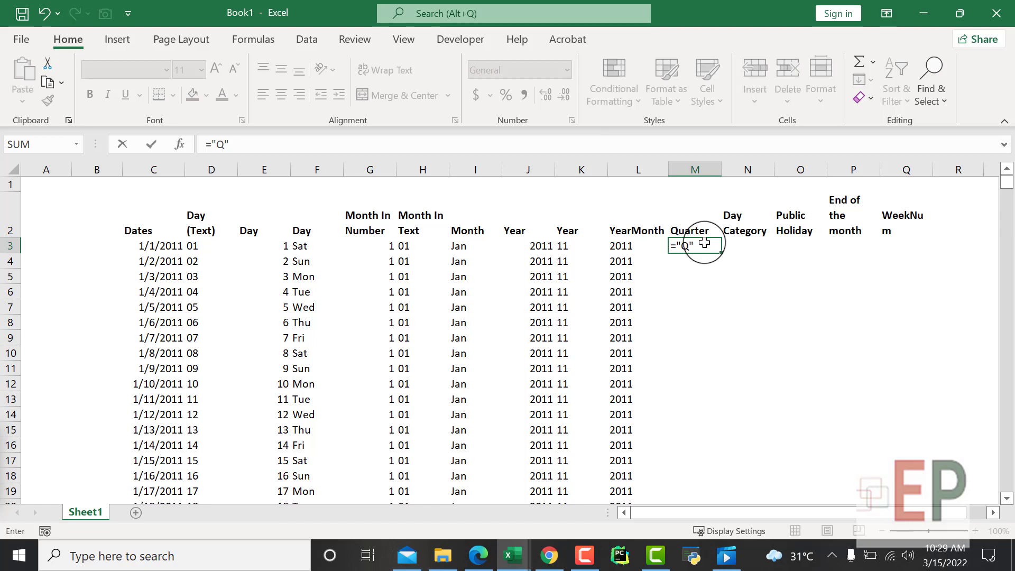
type("&")
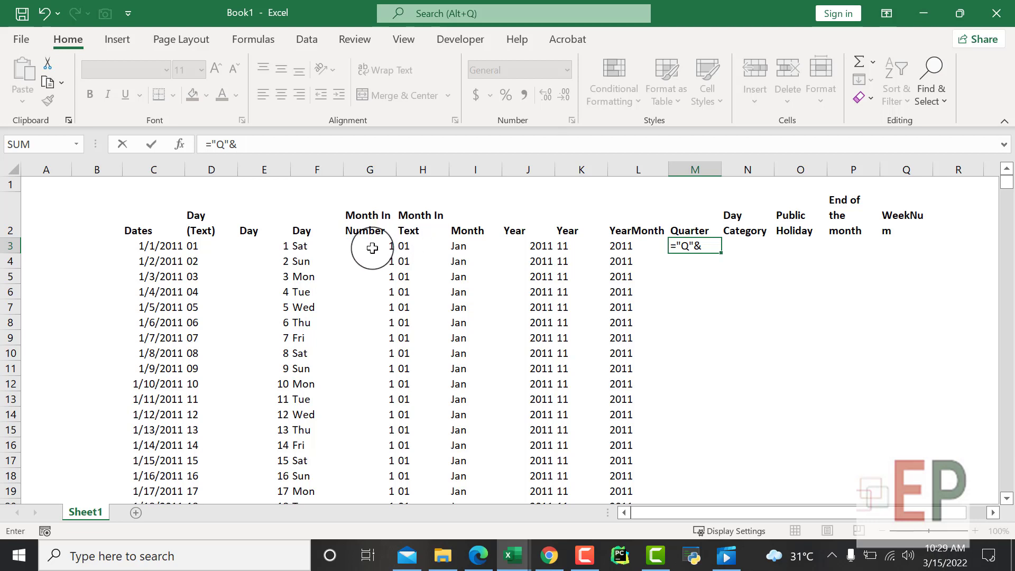
type("ROUND")
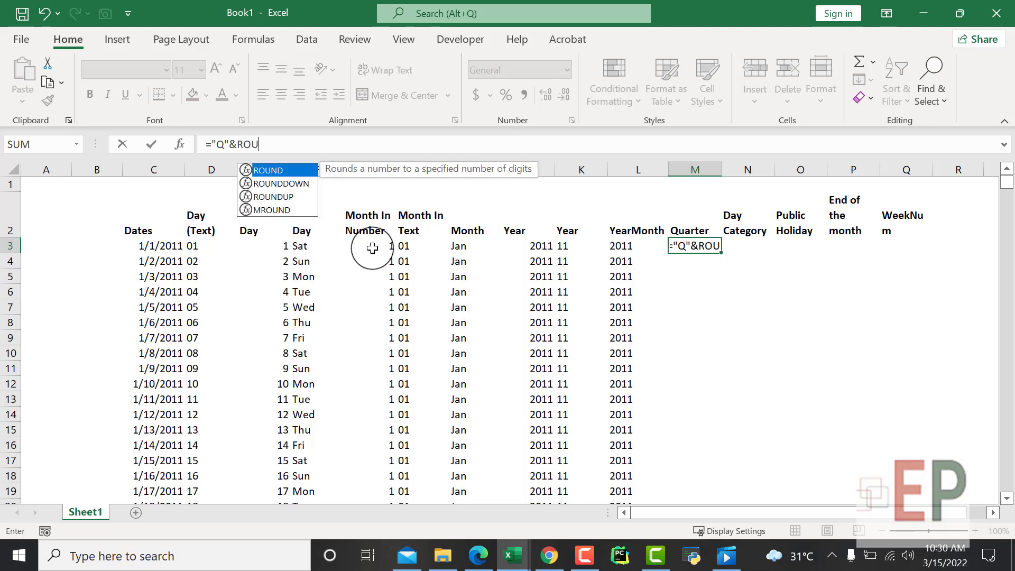
key("Down")
key("Down")
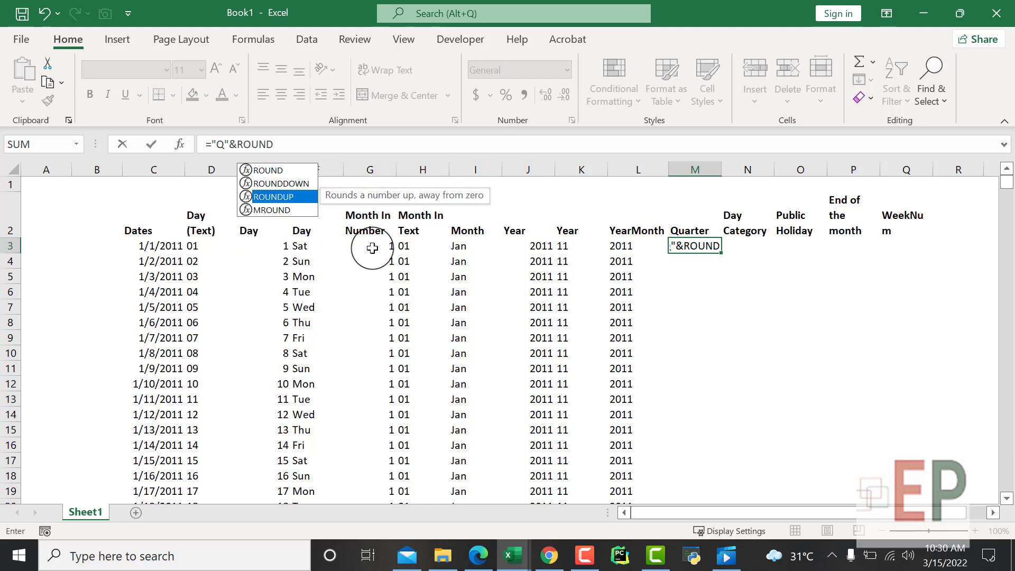
key("Tab")
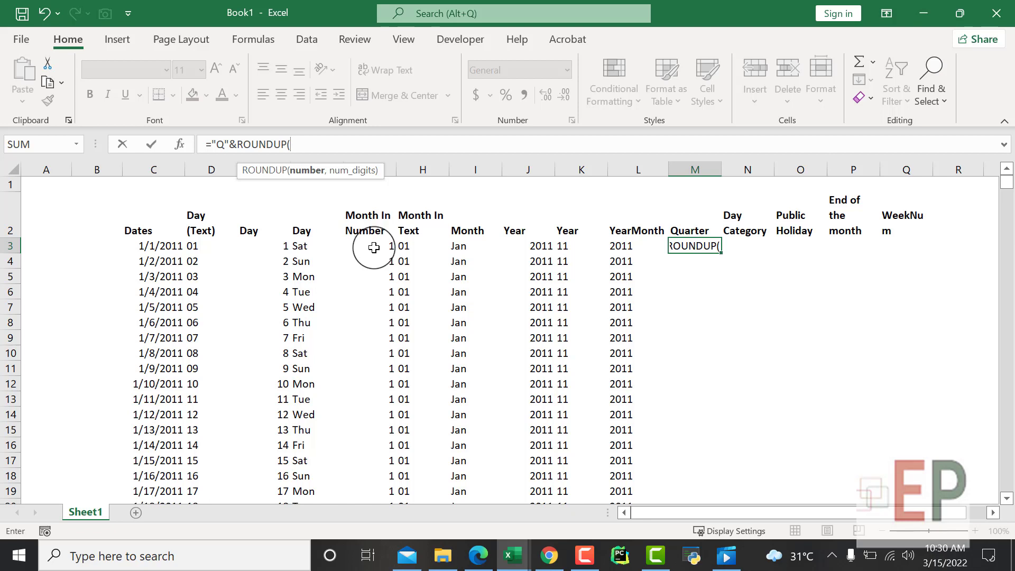
left_click(374, 247)
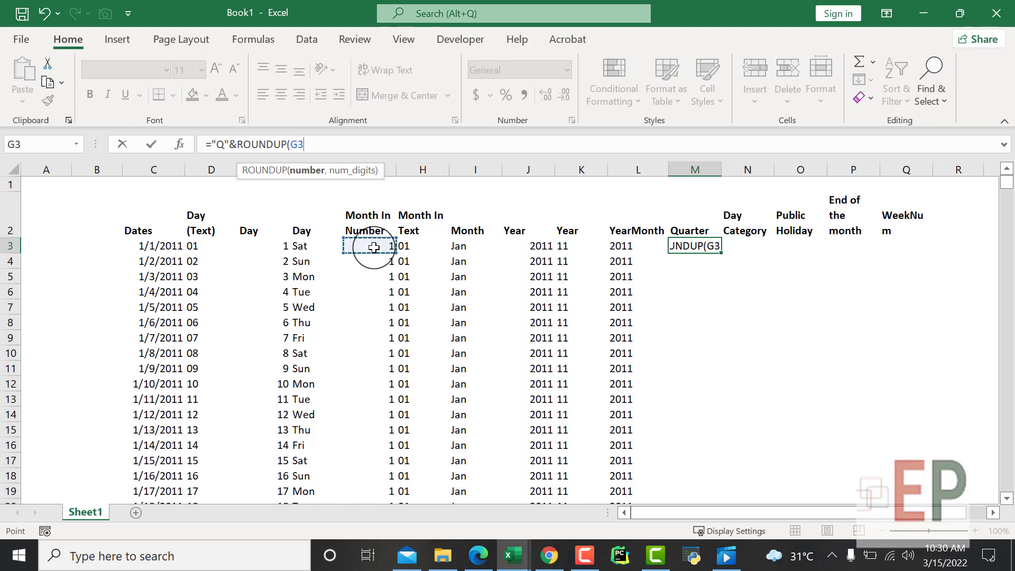
type("/3")
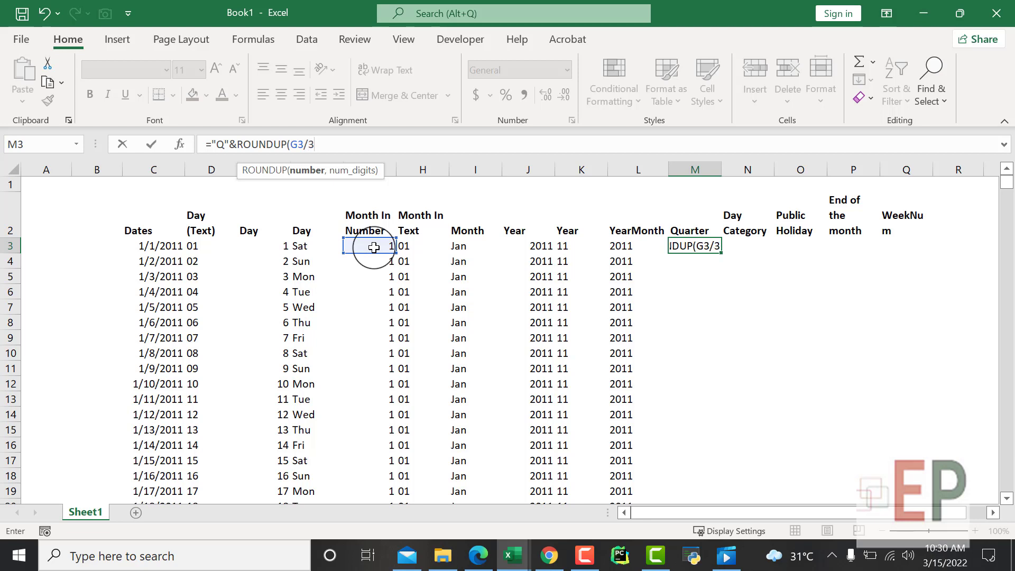
type(",")
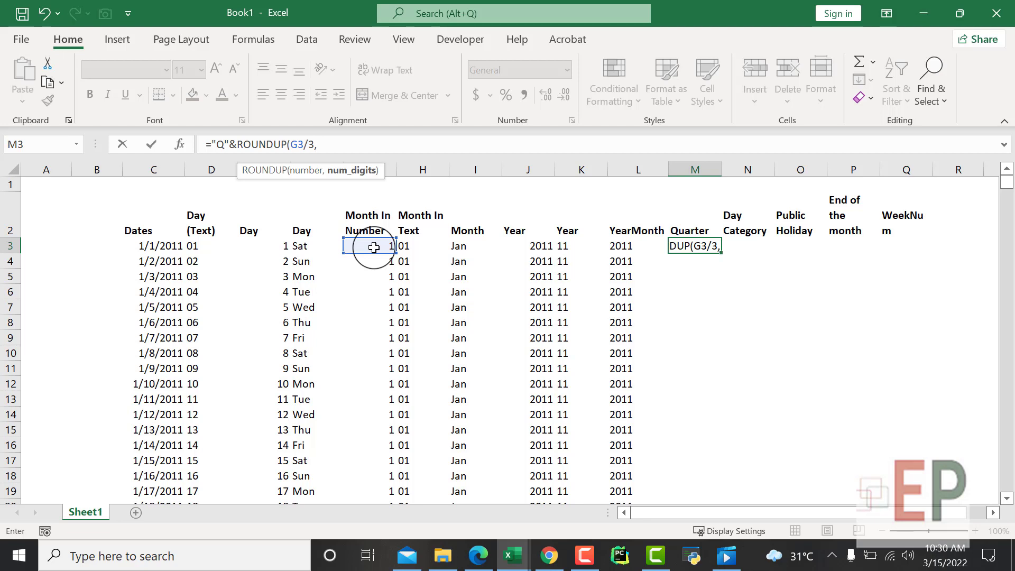
type("0)")
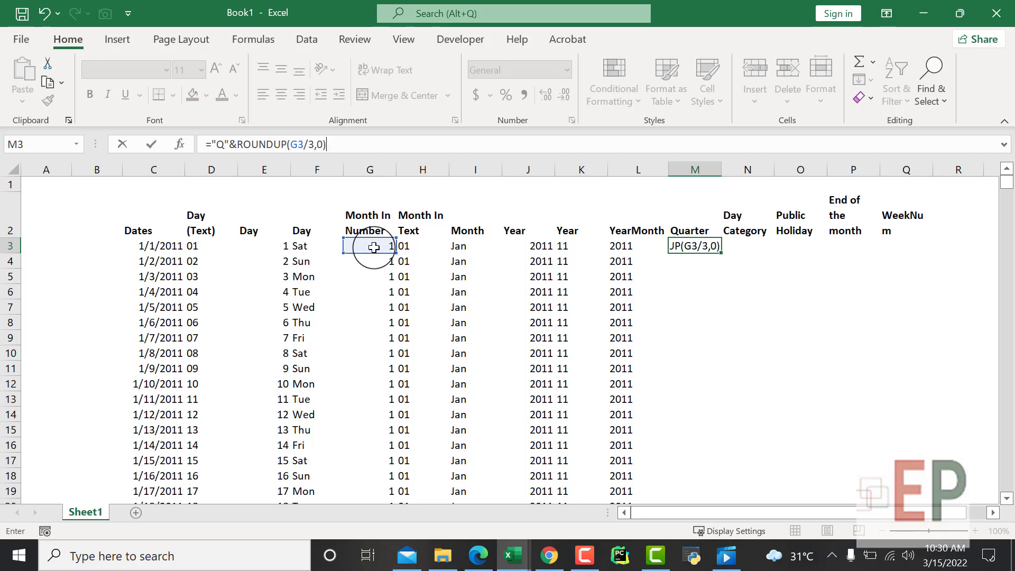
key("Return")
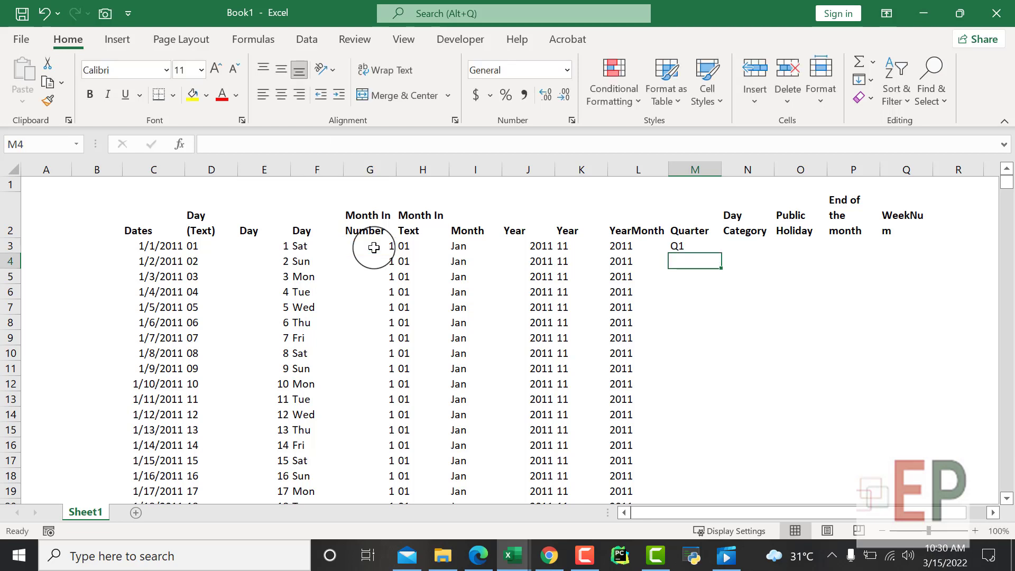
Check the formulas in M3 and G3, and try the calculation =G4/3 in cell M4 before clearing it
left_click(699, 246)
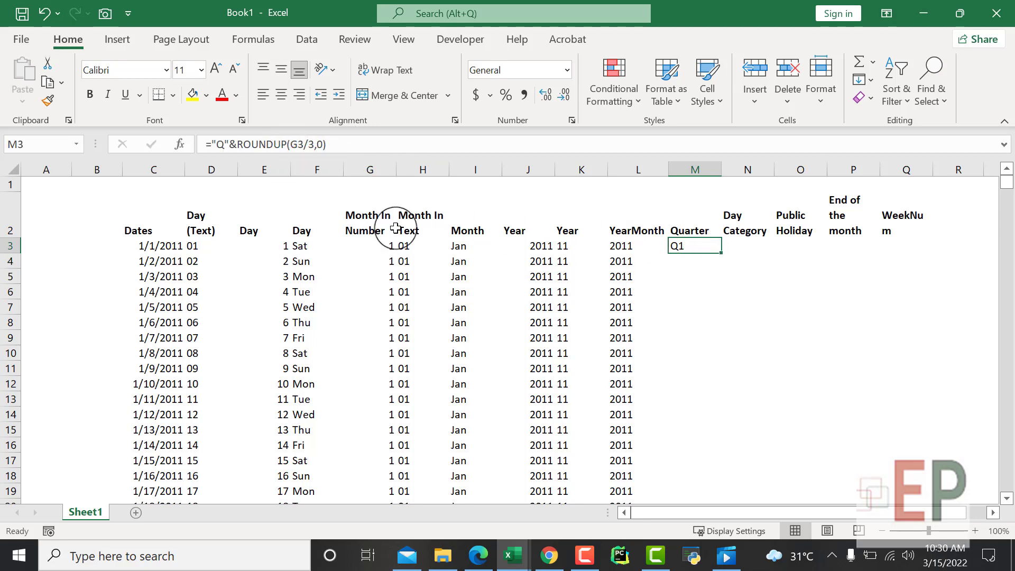
left_click(383, 246)
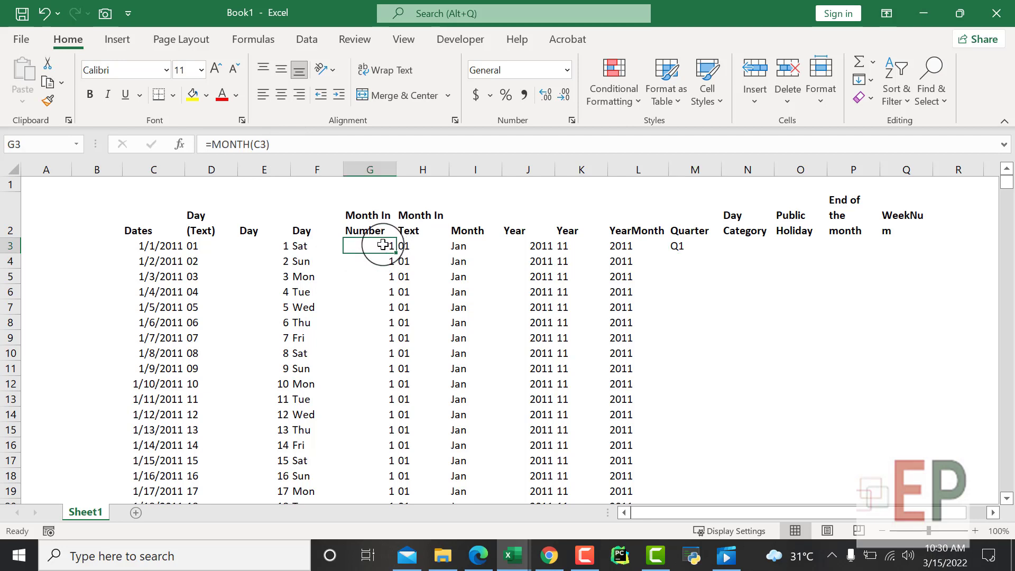
left_click(679, 270)
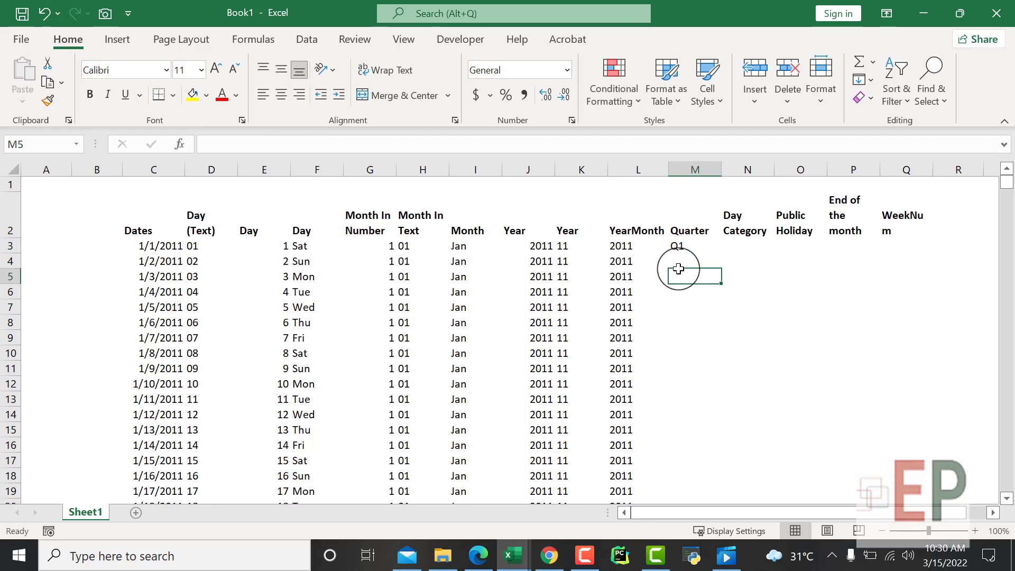
left_click(678, 259)
type("=")
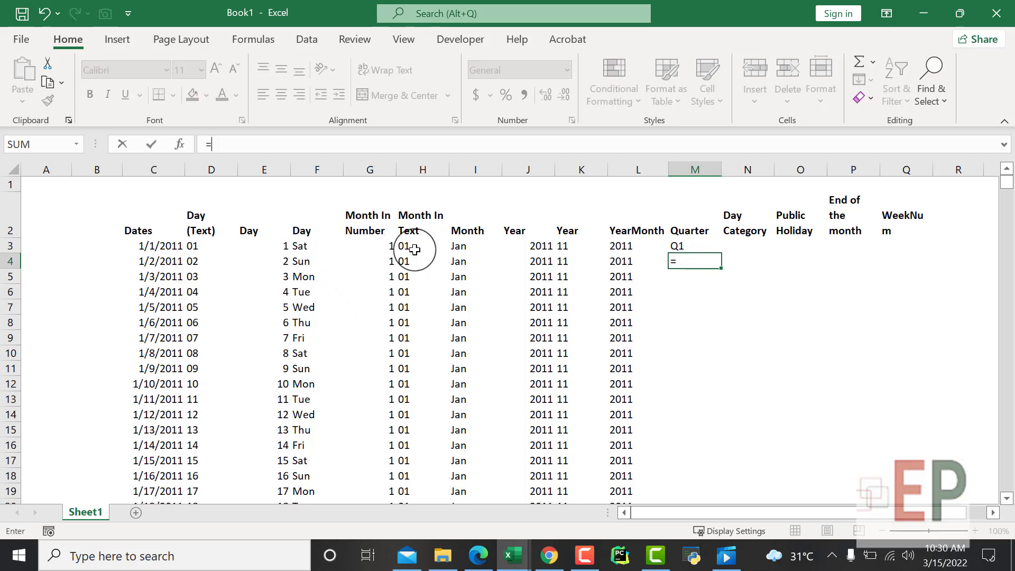
left_click(374, 264)
type("/3")
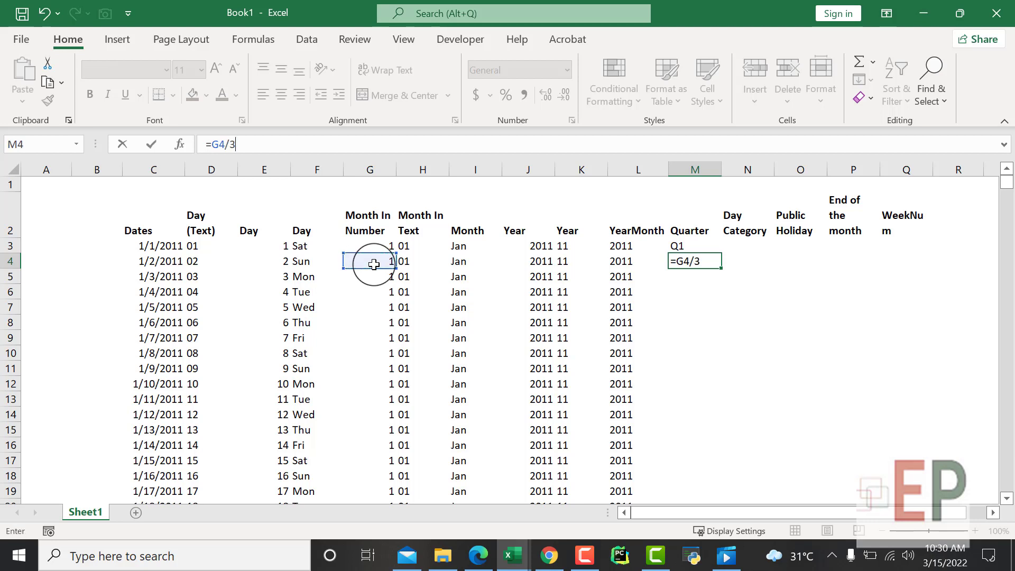
key("Return")
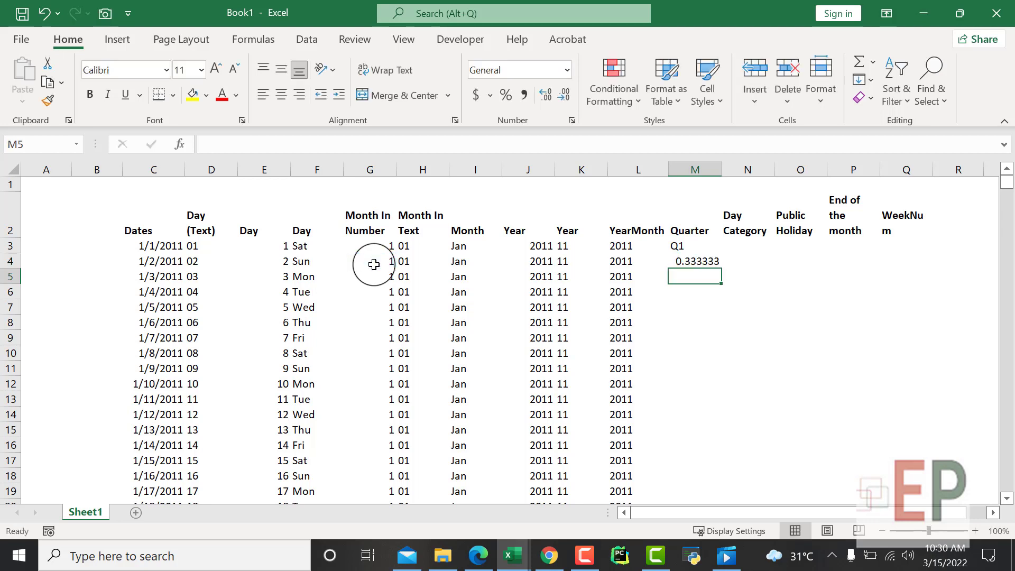
left_click(697, 261)
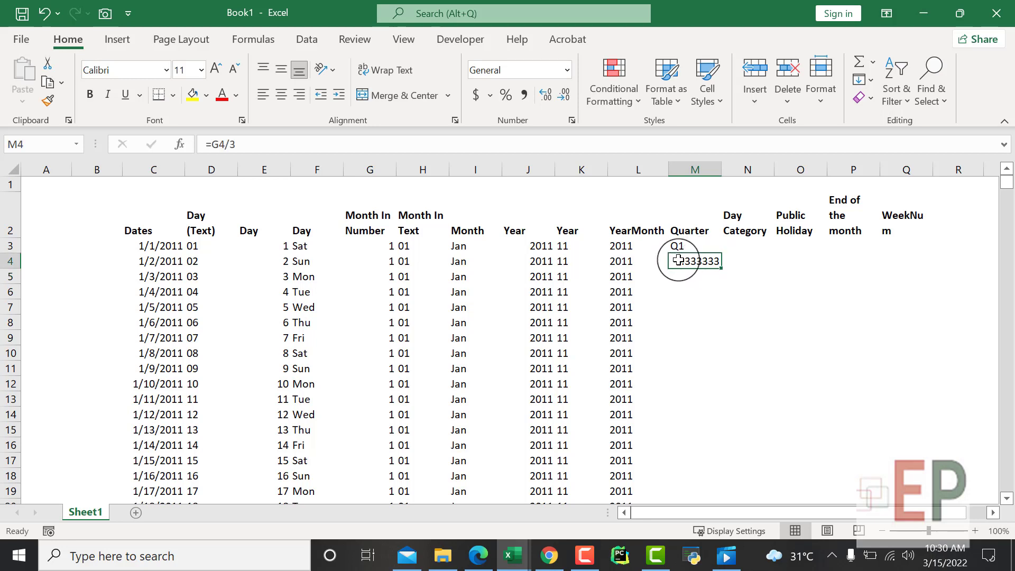
key("Delete")
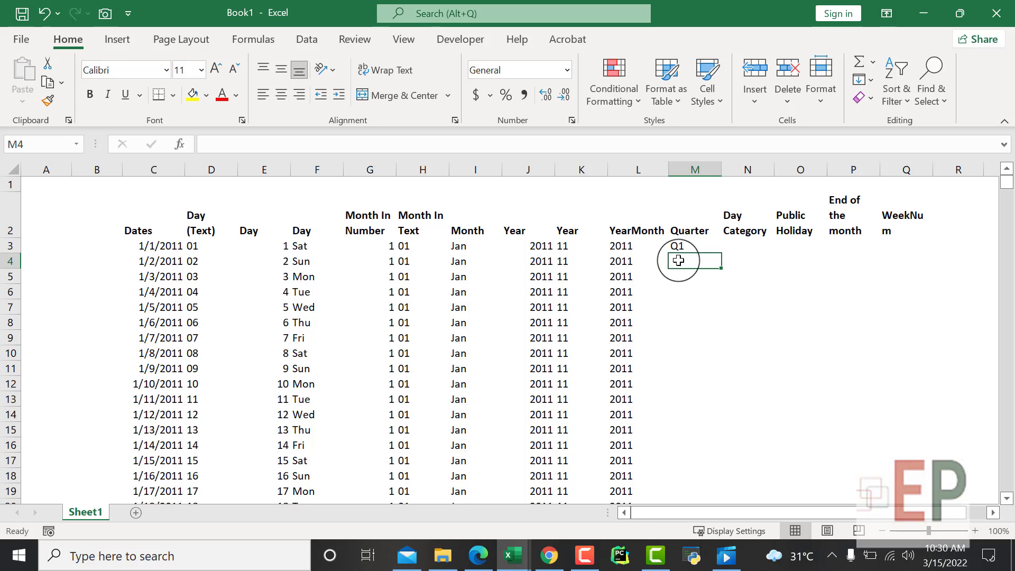
Enter the trial calculation =3/3 in cell M4 to test the quarter division for month 3
type("3/3")
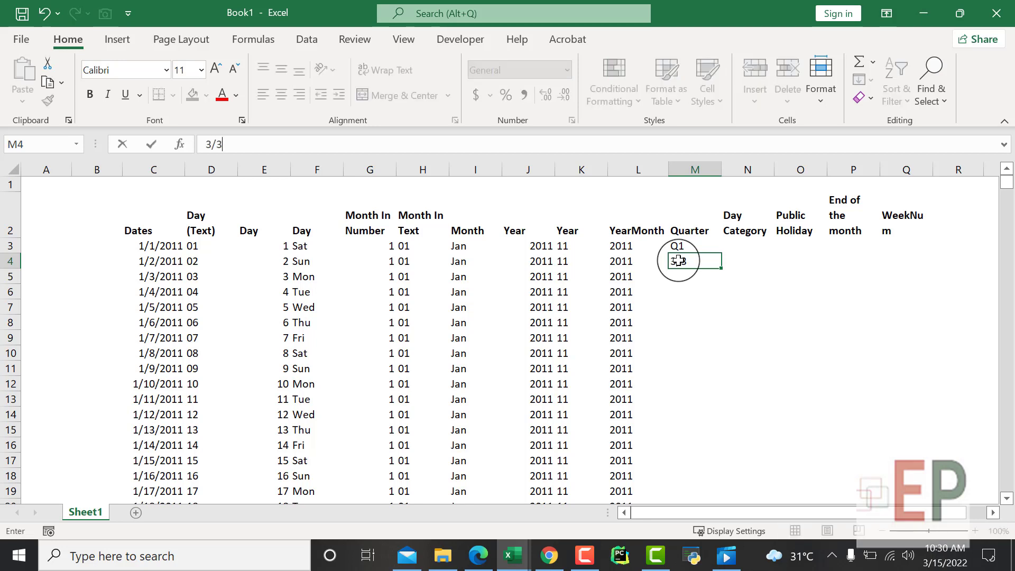
key("Return")
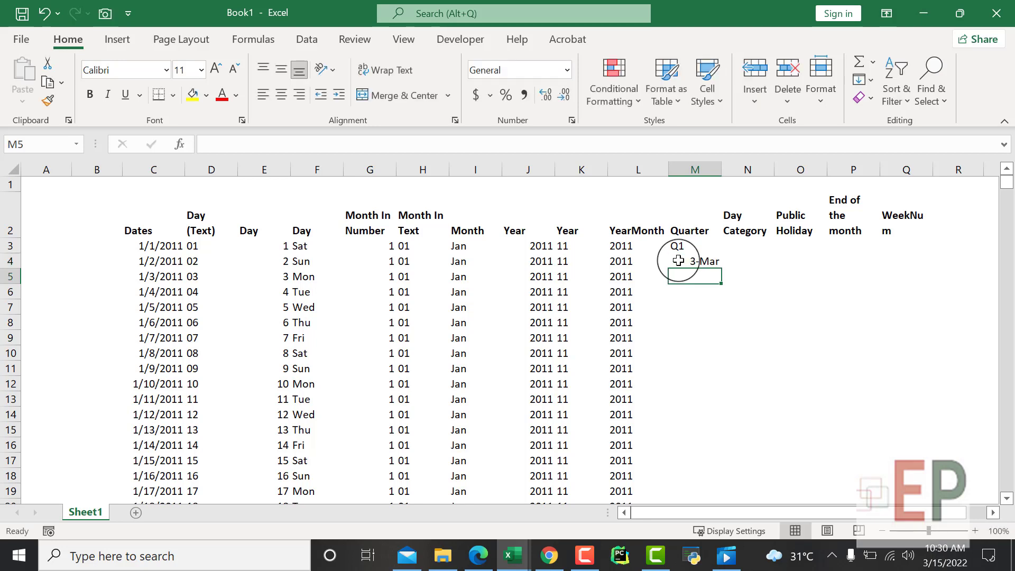
left_click(678, 261)
left_click_drag(256, 152, 163, 133)
type("=1/1")
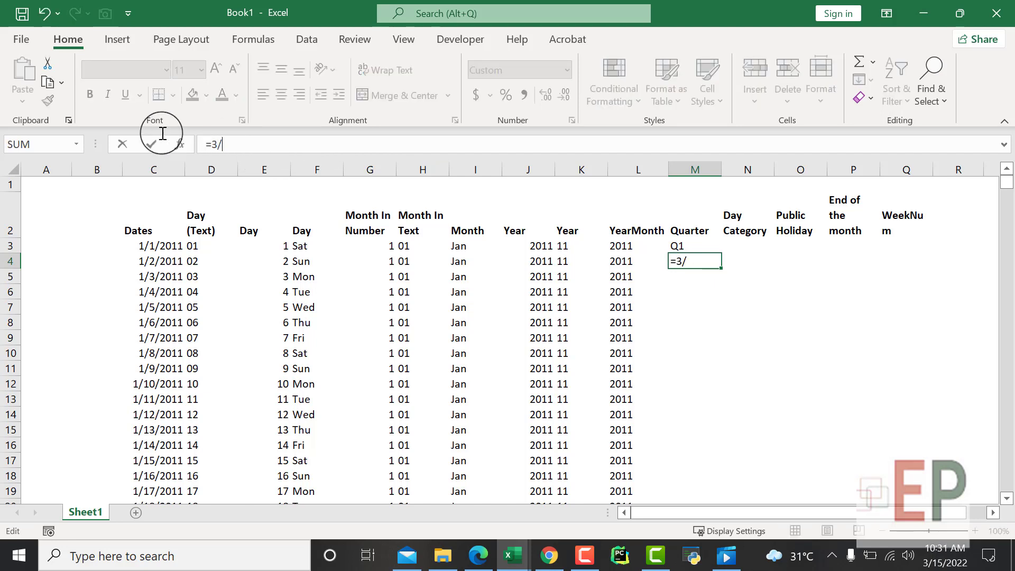
key("Return")
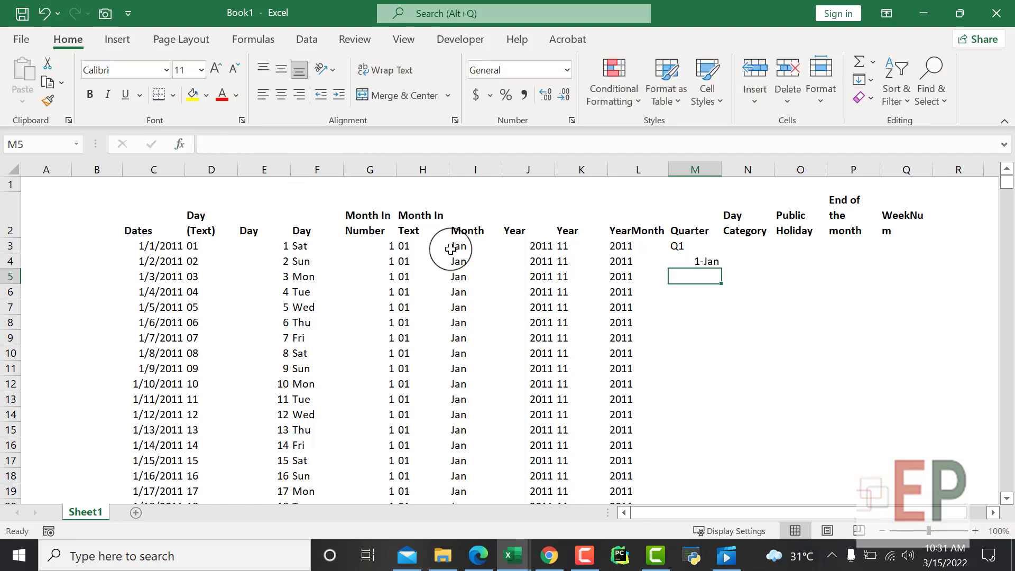
Set the number format of cell M4 to General
left_click(672, 259)
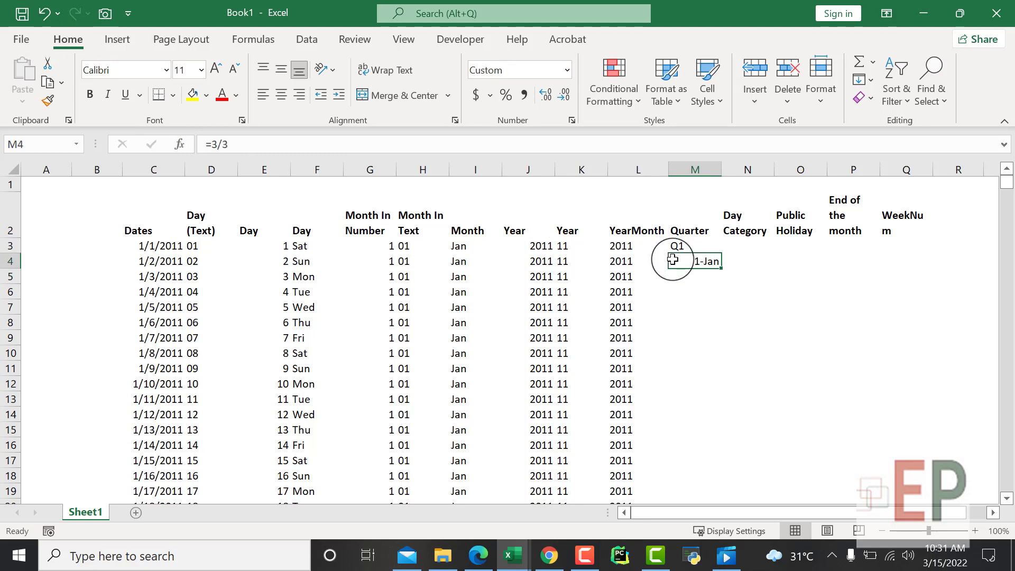
left_click(530, 71)
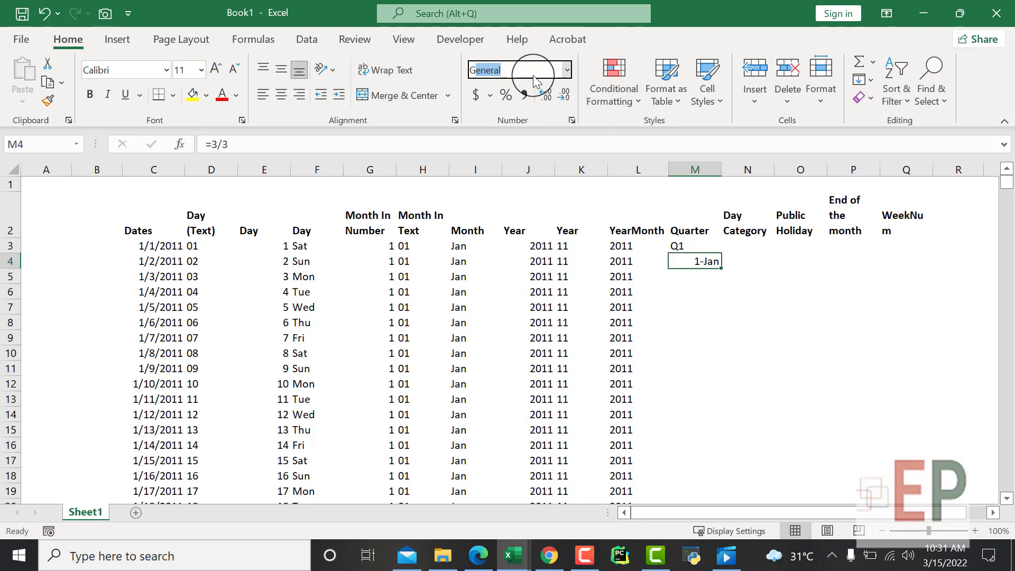
key("Return")
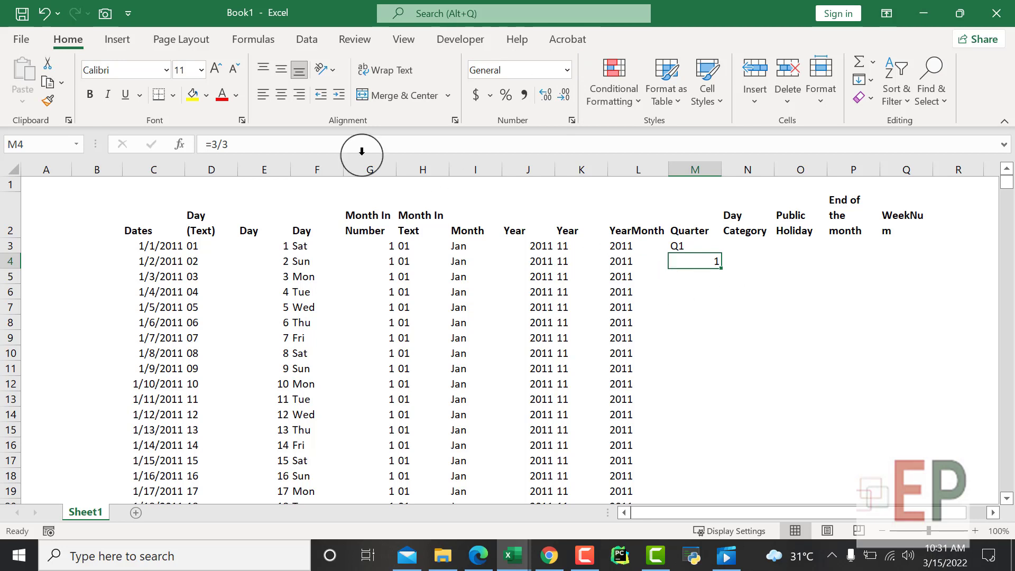
Change the trial calculation in cell M4 to =4/3 to test the quarter division for month 4
left_click(227, 150)
key("BackSpace")
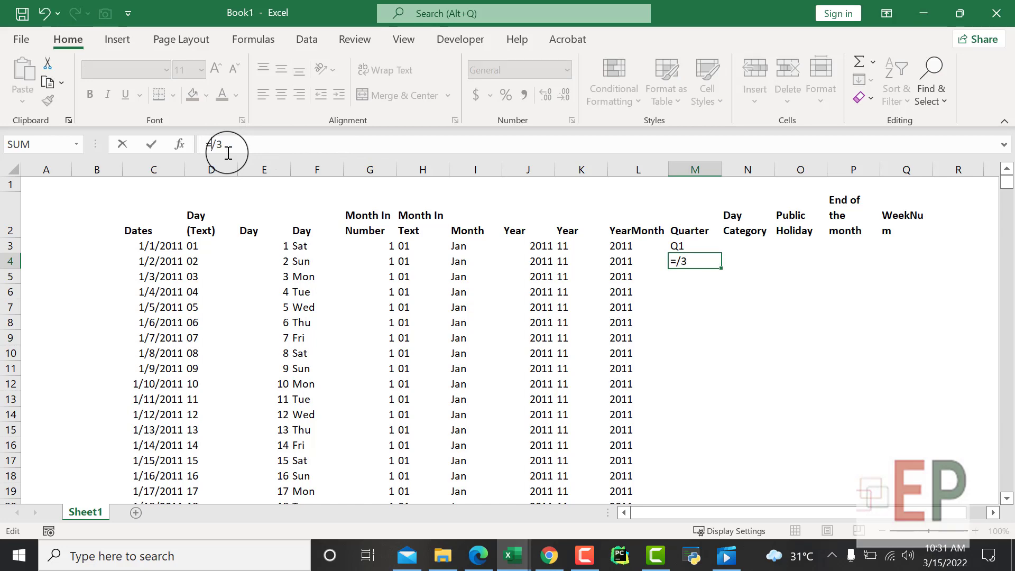
type("4")
key("Return")
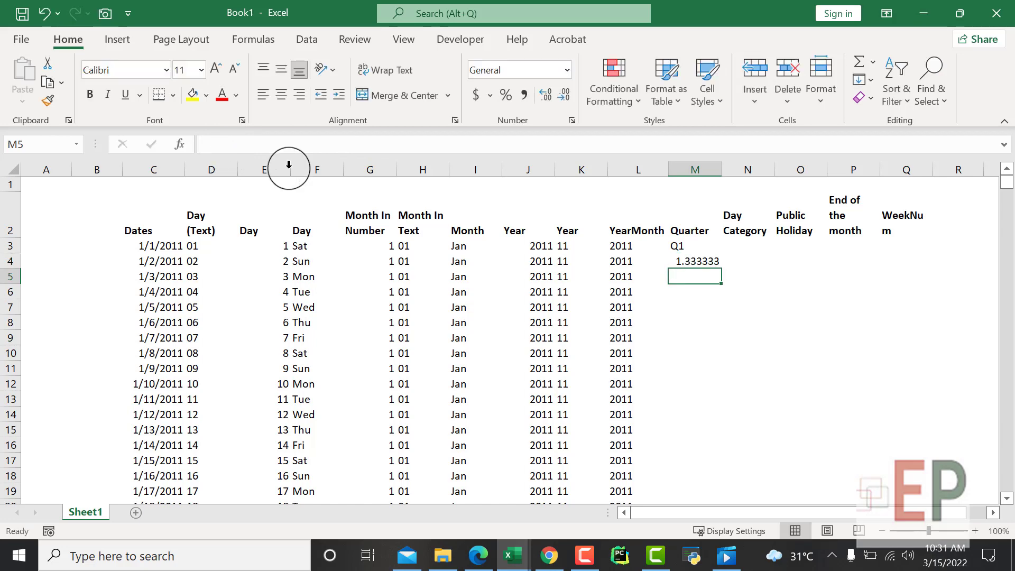
Clear the trial calculation from cell M4 and fill the quarter formula in M3 down the whole Quarter column
left_click(707, 259)
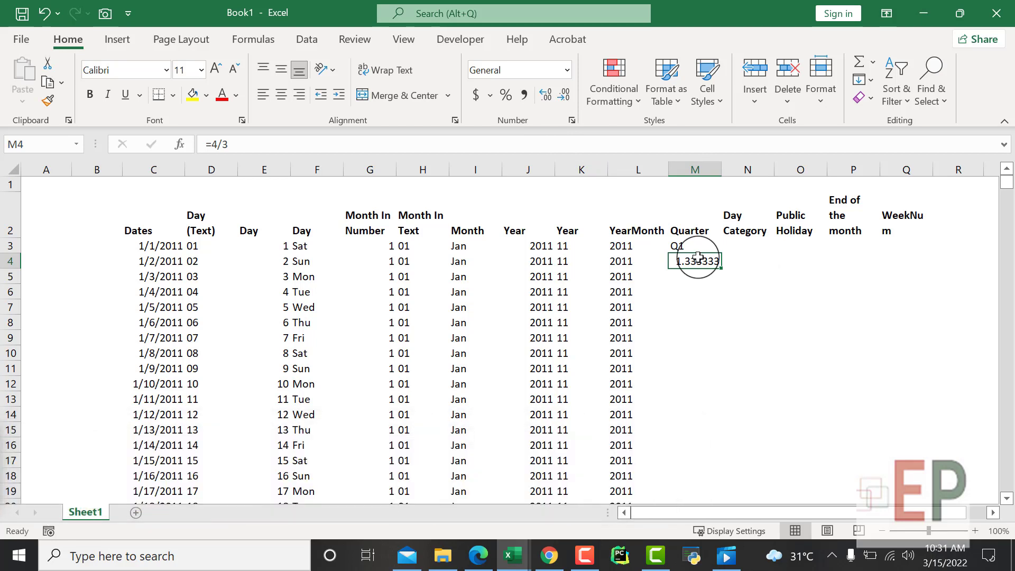
key("Delete")
left_click(683, 246)
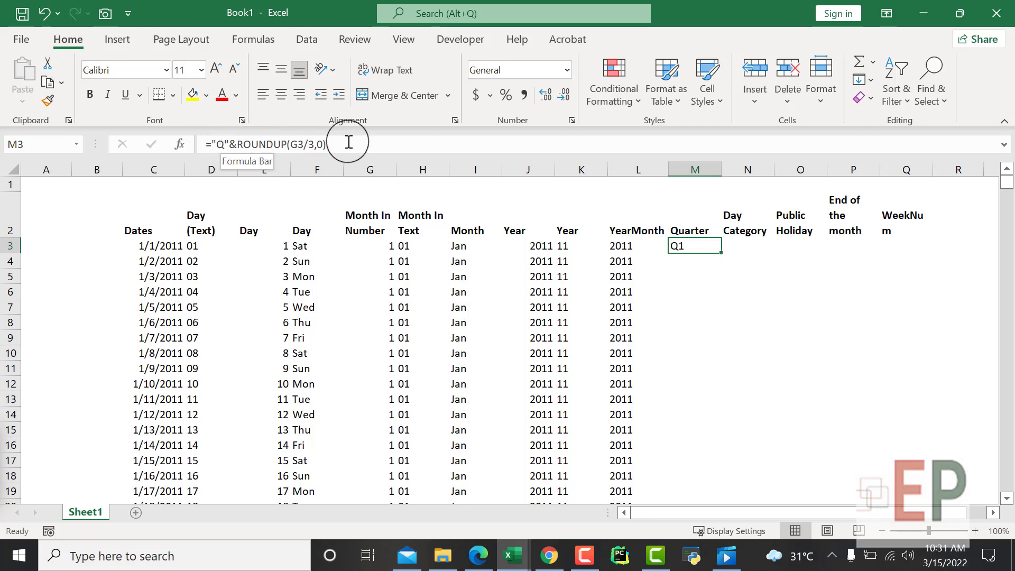
left_click(749, 309)
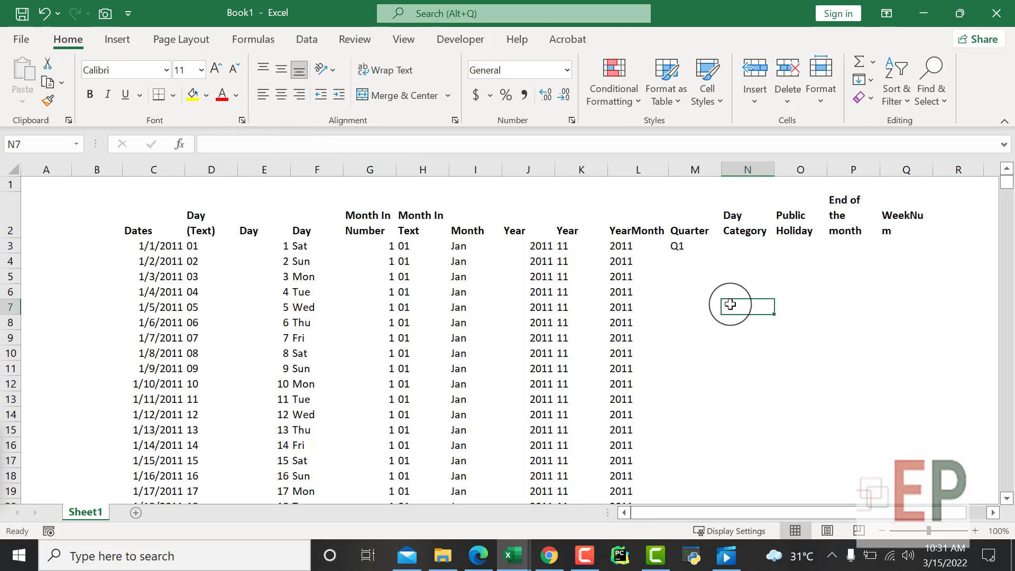
left_click(700, 245)
double_click(721, 254)
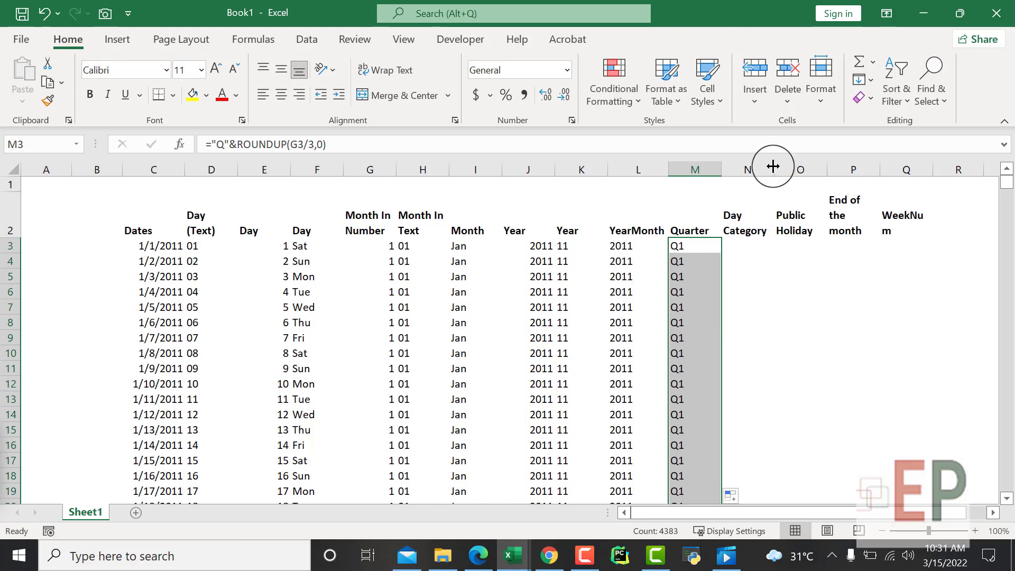
Widen the Day Category column so its heading fits on one line, and check the formula behind the day name in F3
left_click_drag(773, 166, 790, 166)
left_click(748, 231)
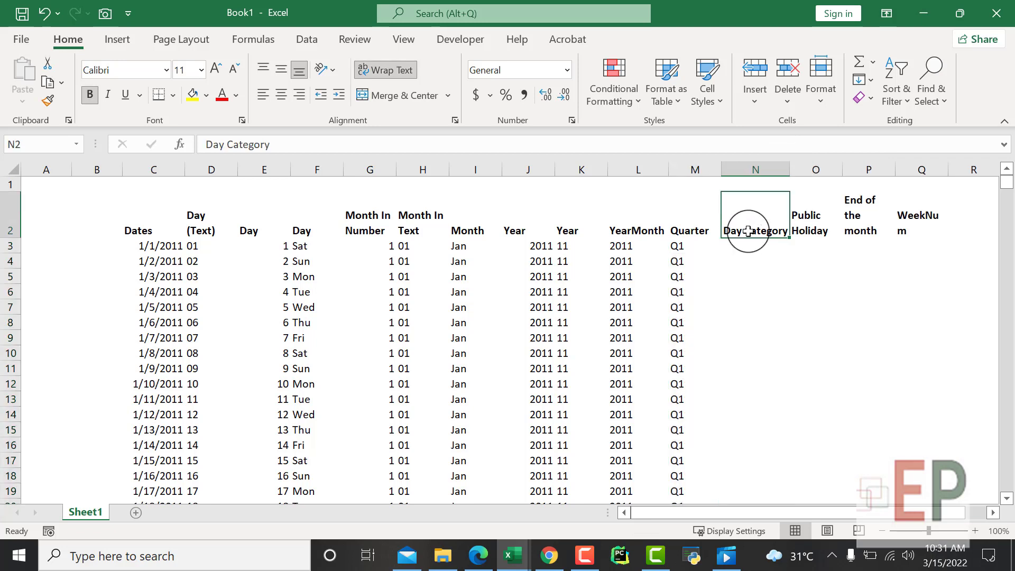
left_click(742, 252)
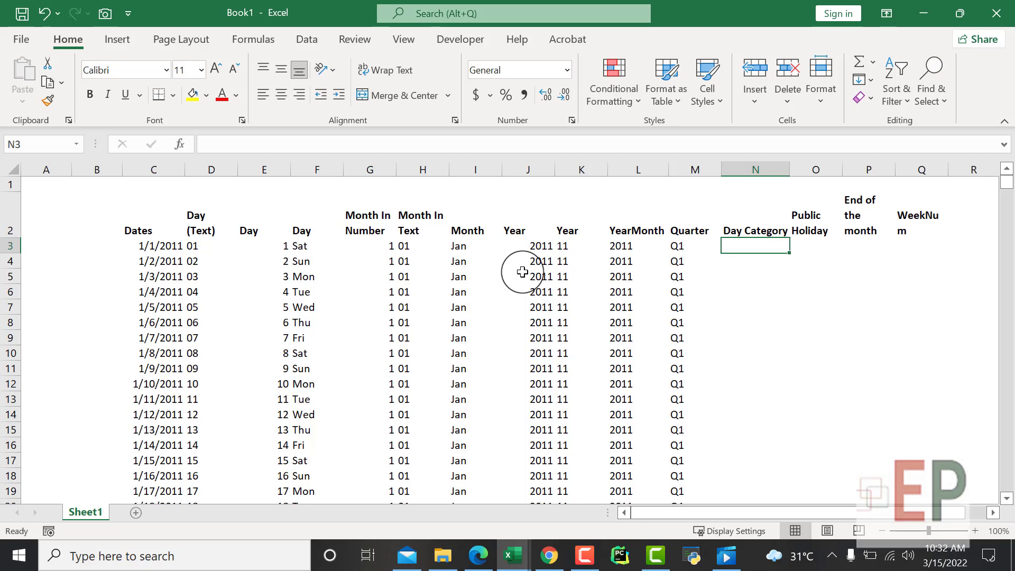
left_click(307, 229)
double_click(312, 248)
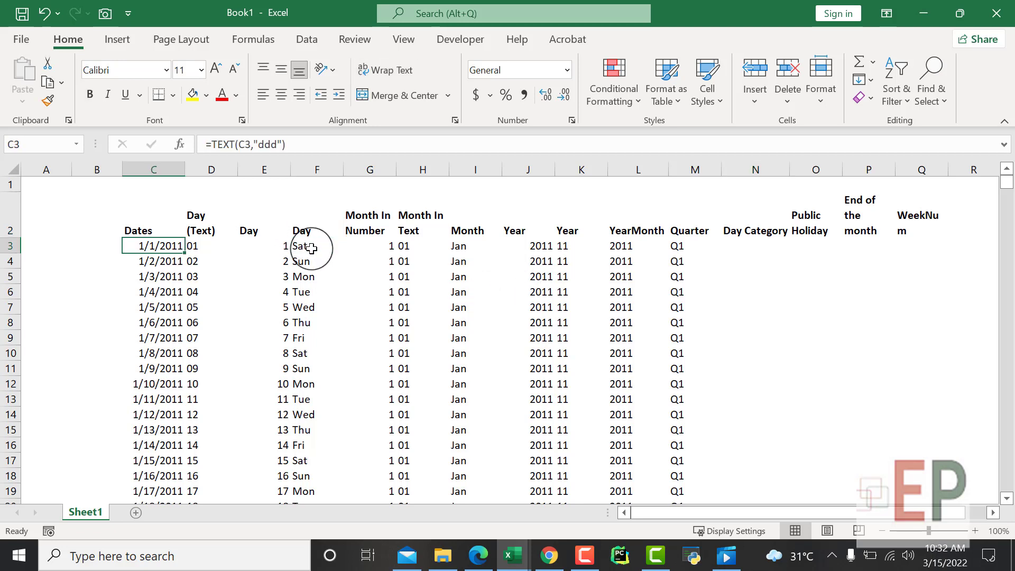
Start an IF formula in cell N3, the first cell of the Day Category column
left_click(748, 250)
type("=")
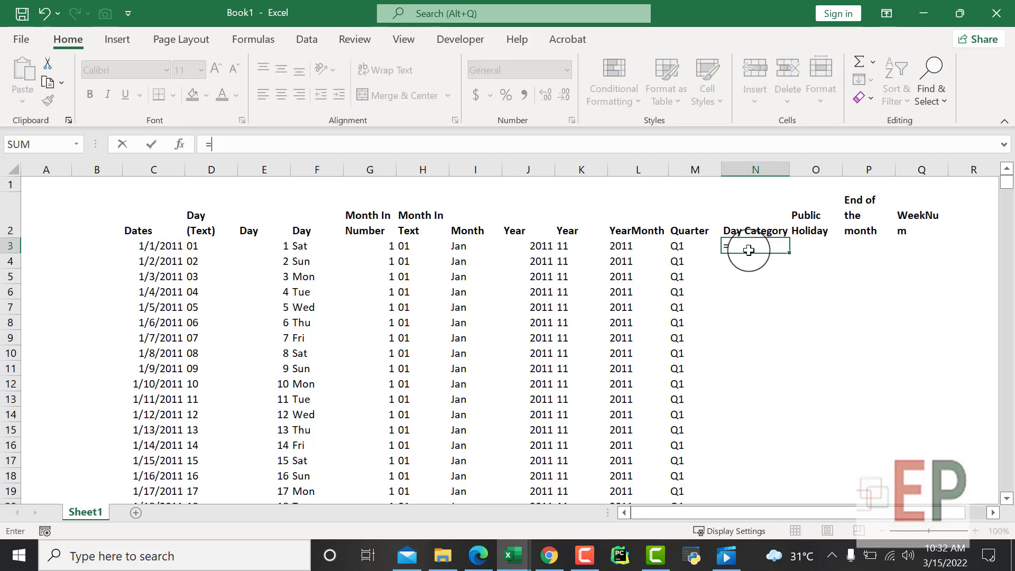
type("IF(")
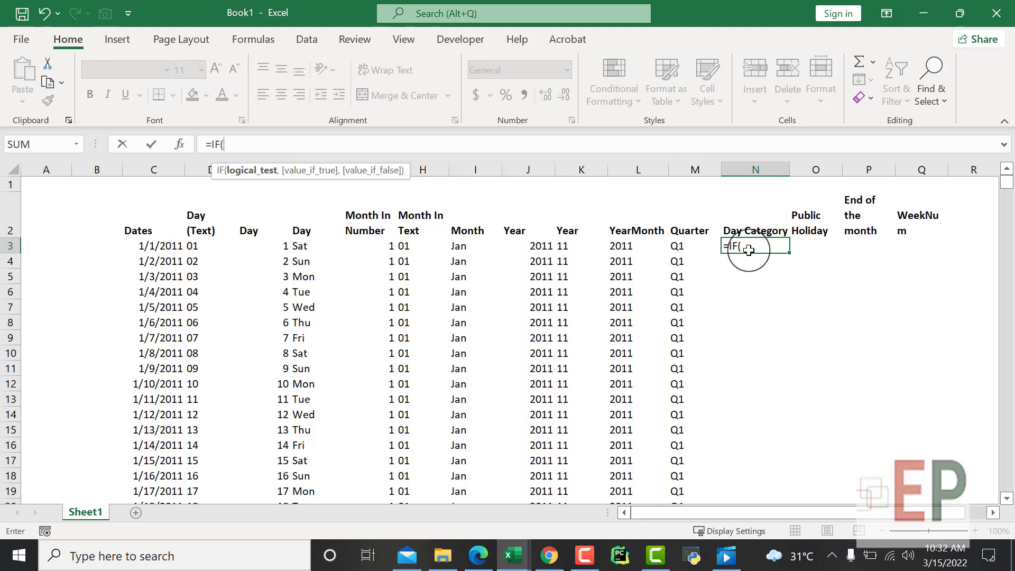
left_click(315, 246)
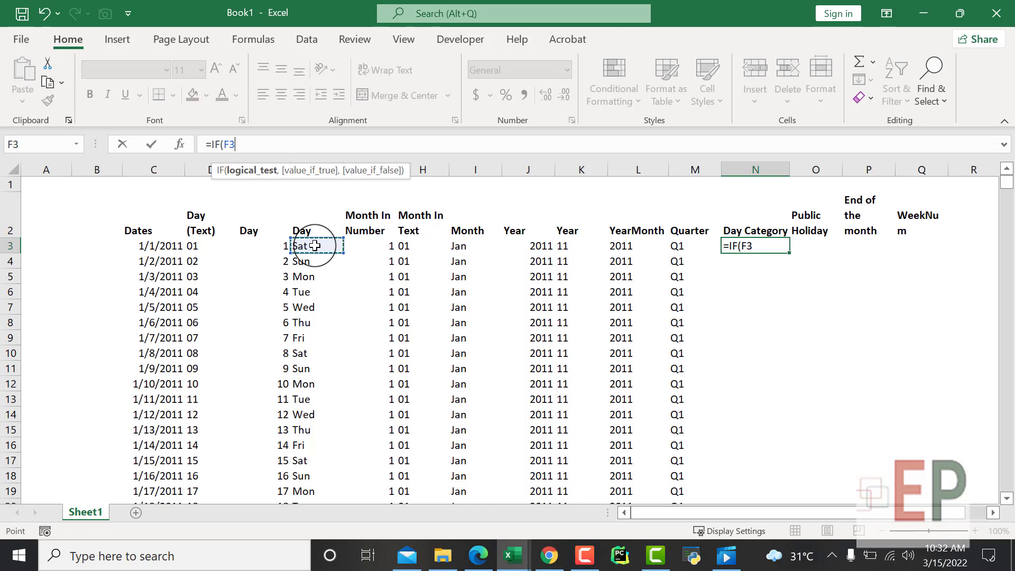
type("=")
key("BackSpace")
key("BackSpace")
key("BackSpace")
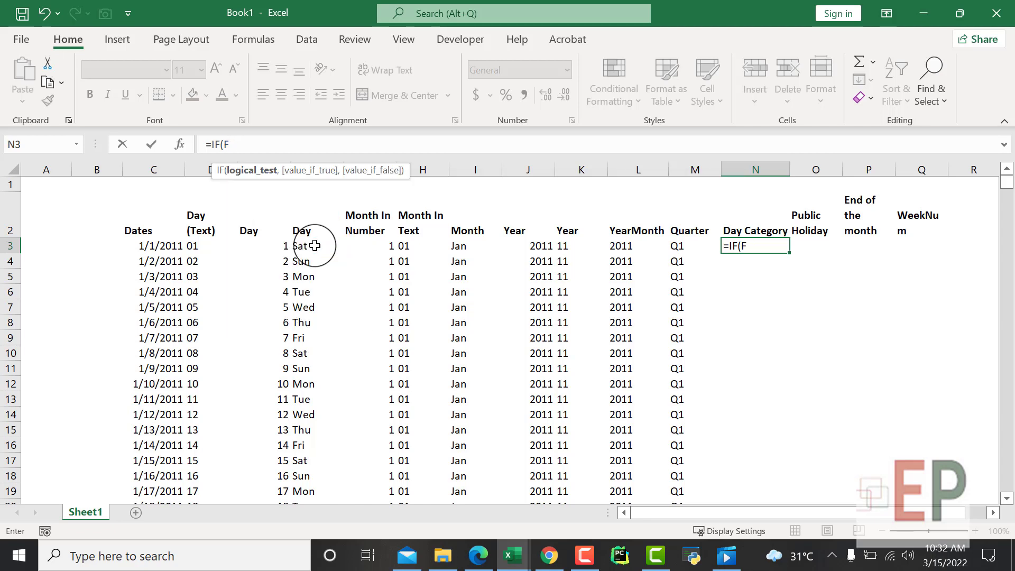
type("or")
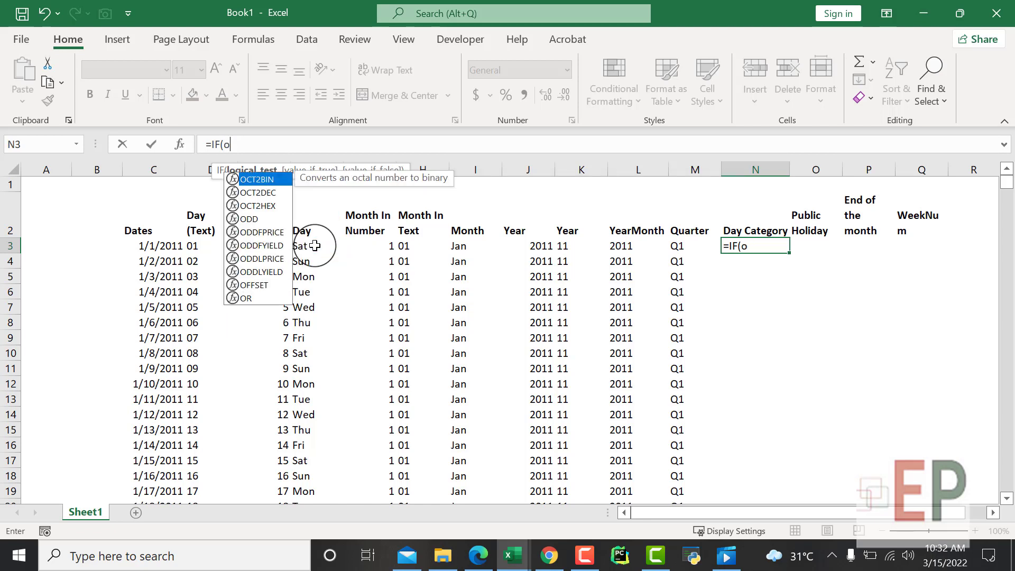
key("BackSpace")
key("BackSpace")
Nest an OR function in the N3 formula as the logical test, with the conditions F3="Sat" and F3="Sun"
type("or")
key("Tab")
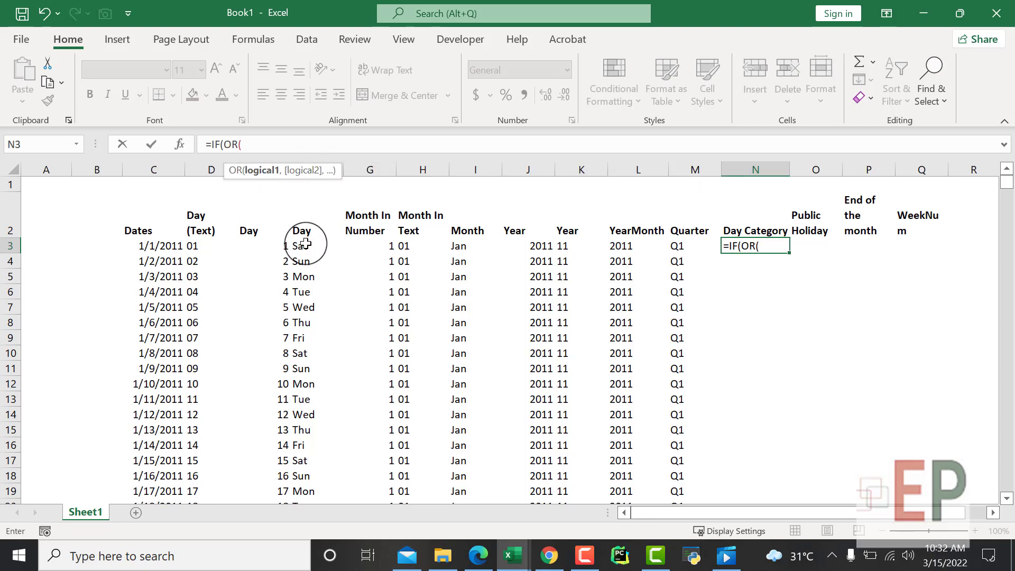
left_click(305, 244)
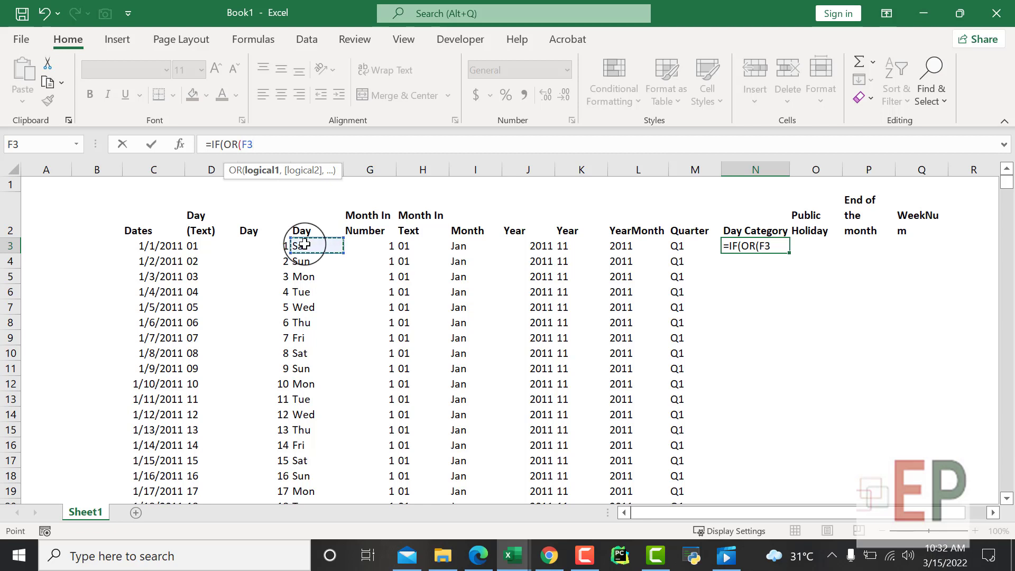
type("=\"Sa")
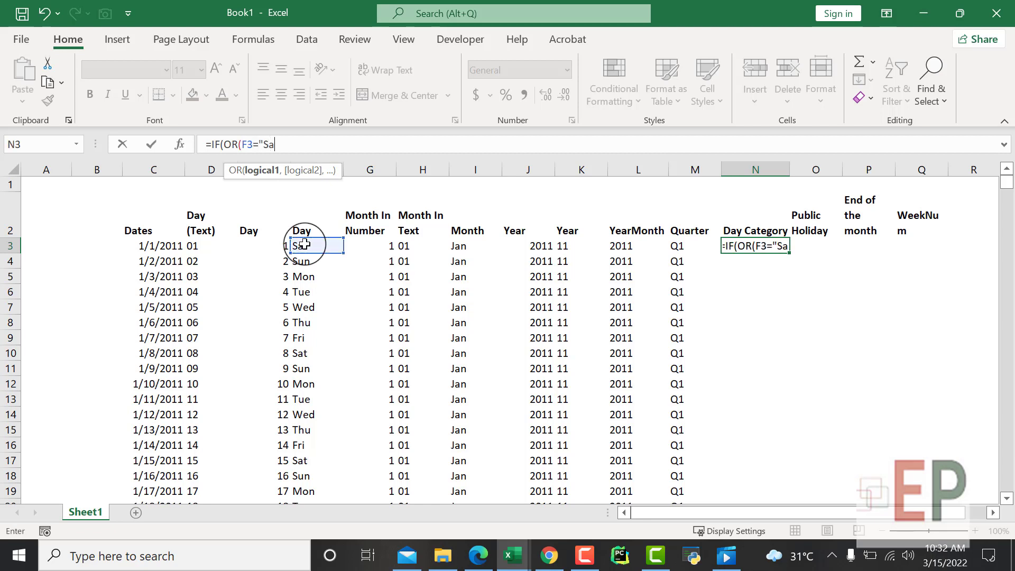
type("t\"")
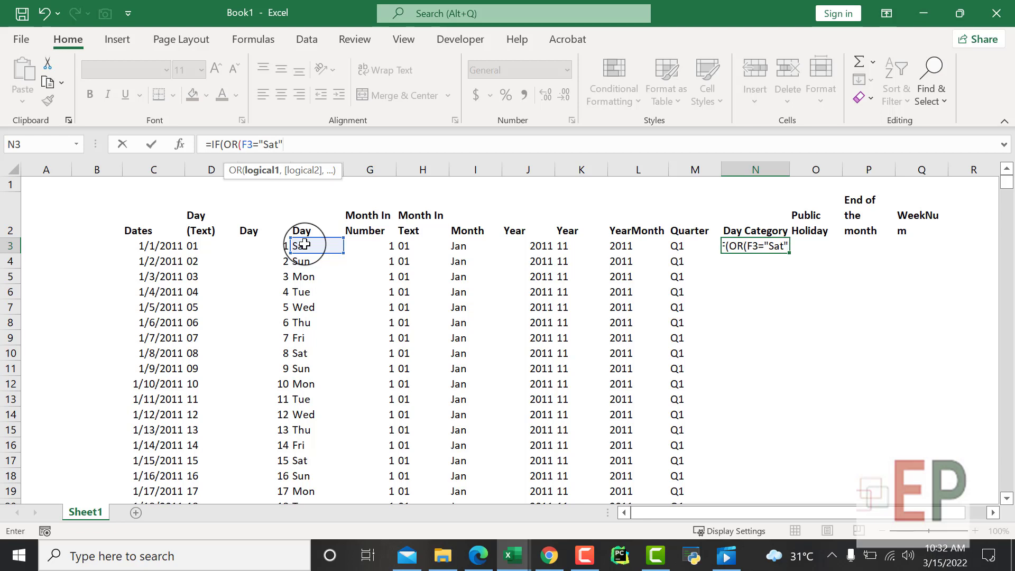
type(",")
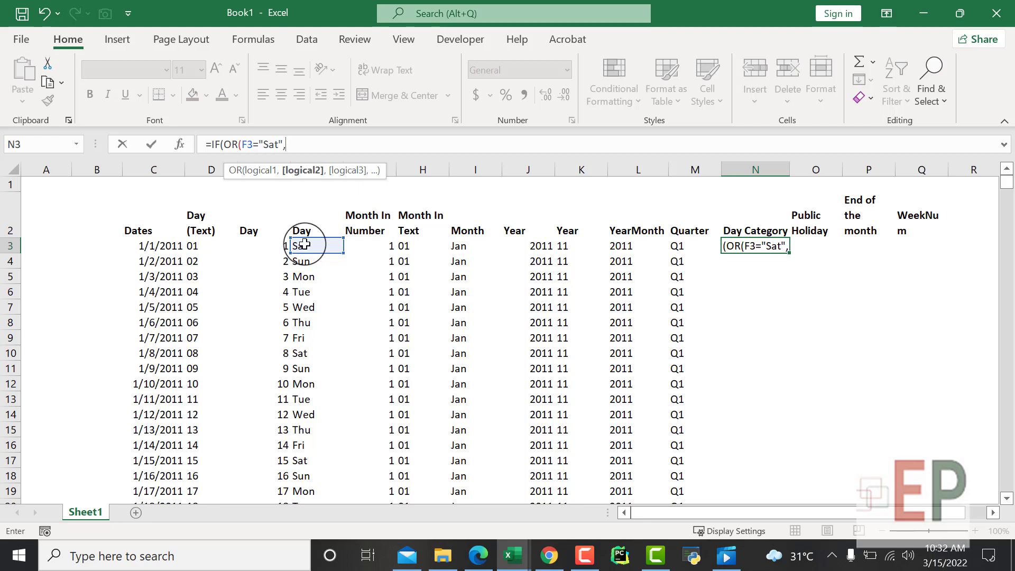
left_click(305, 244)
type("=\"")
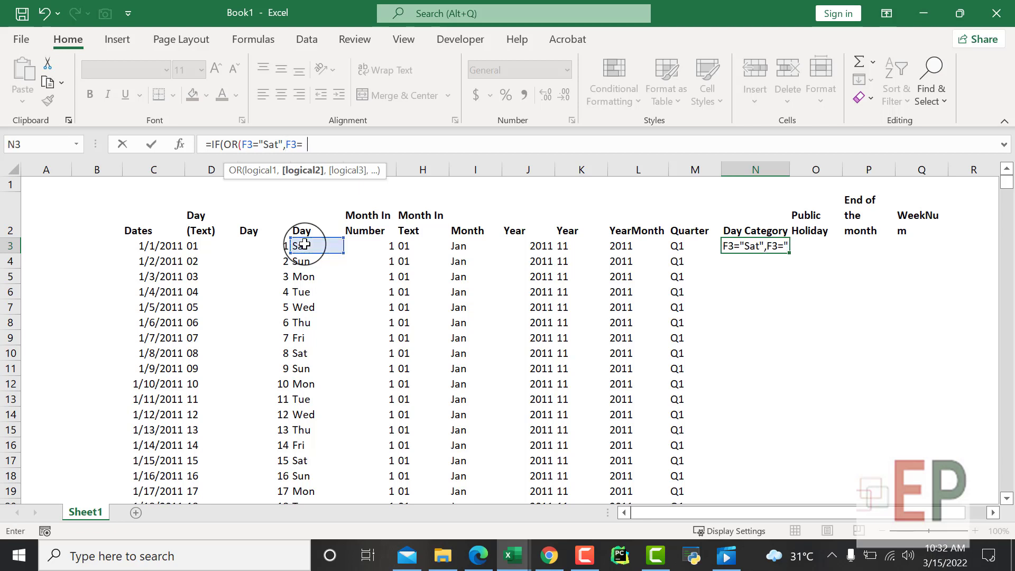
type("Sun")
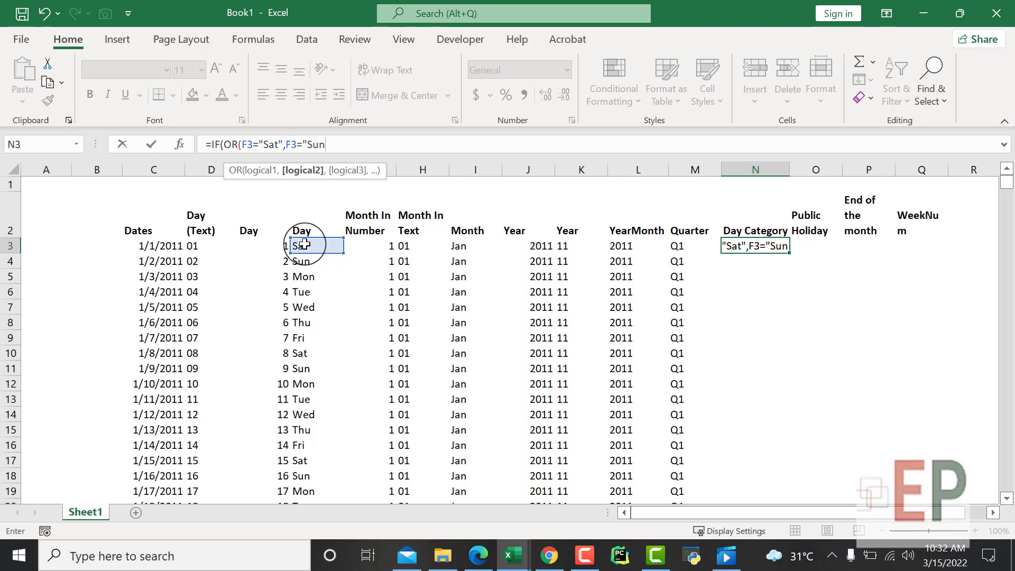
type("\"")
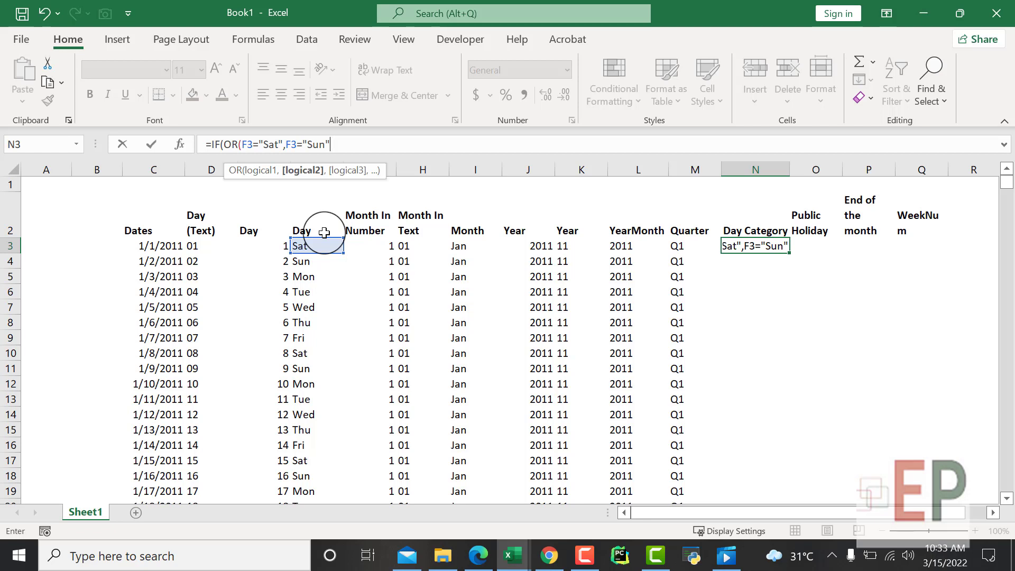
Add "WeekEnd" as the N3 formula's result for a true test, and close the OR function's parenthesis after "Sun"
type(",")
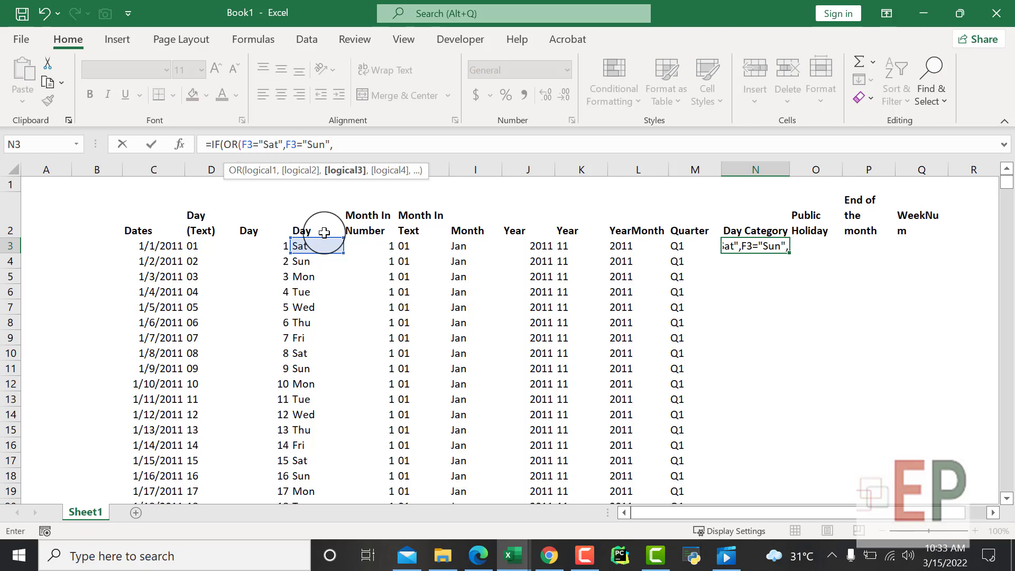
type("\"Weekd")
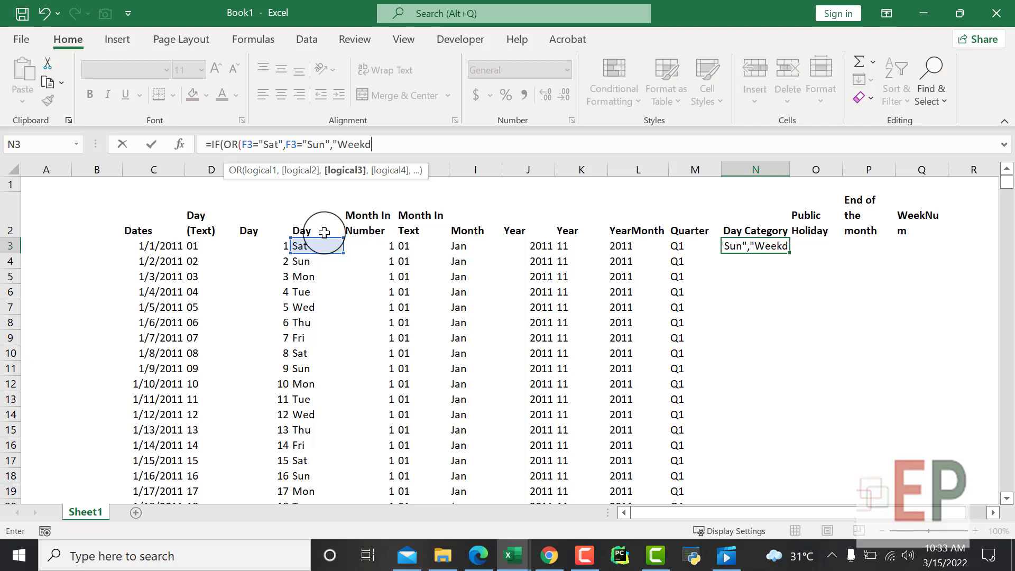
key("BackSpace")
type("end")
key("BackSpace")
key("BackSpace")
key("BackSpace")
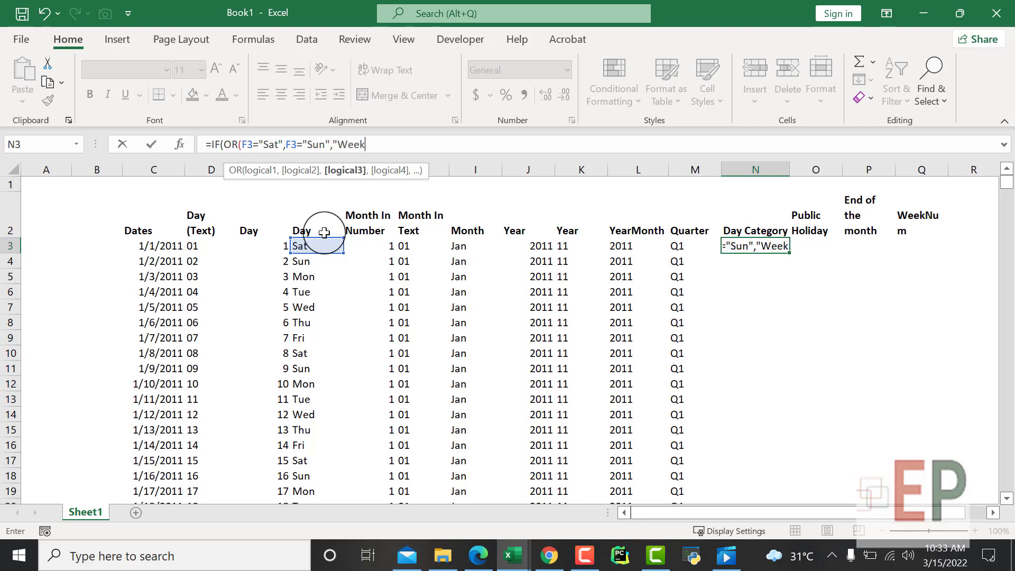
type("Ends")
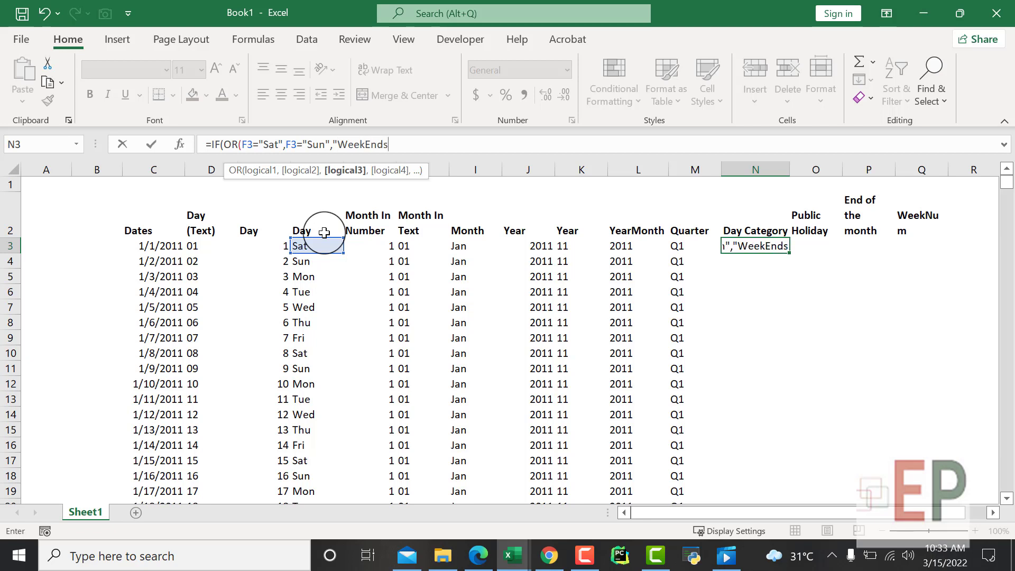
key("BackSpace")
type("\",")
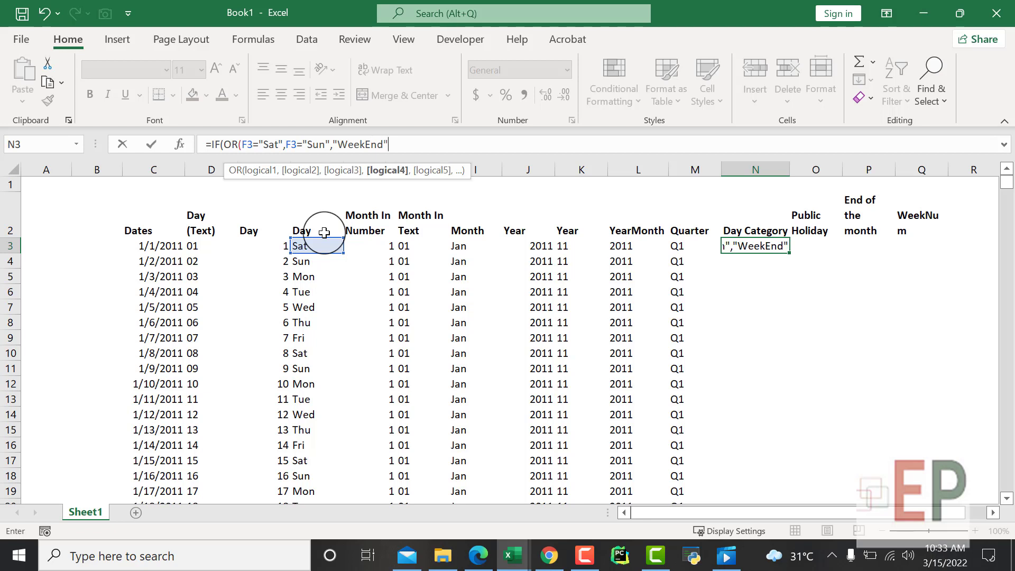
key("BackSpace")
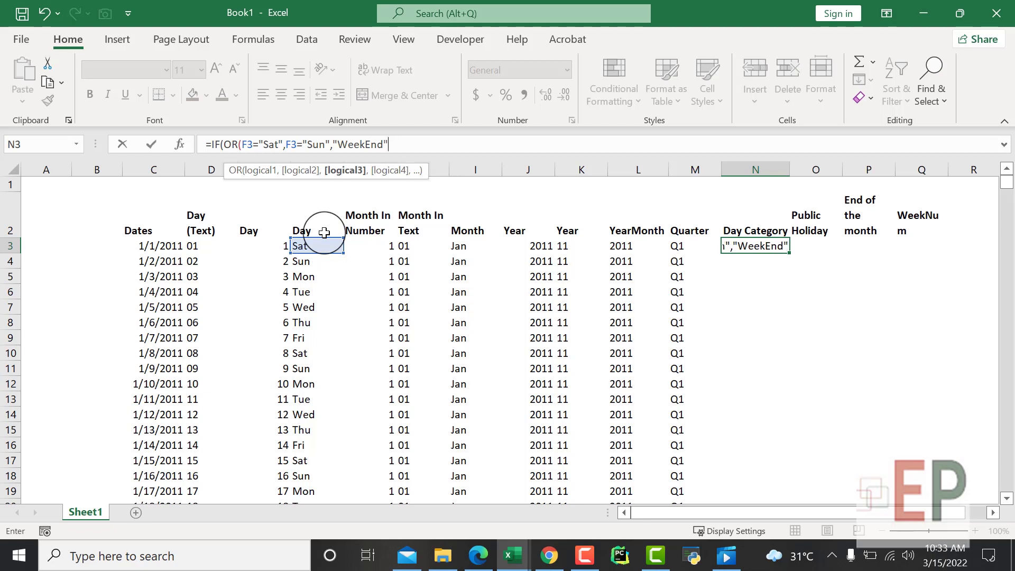
type(",")
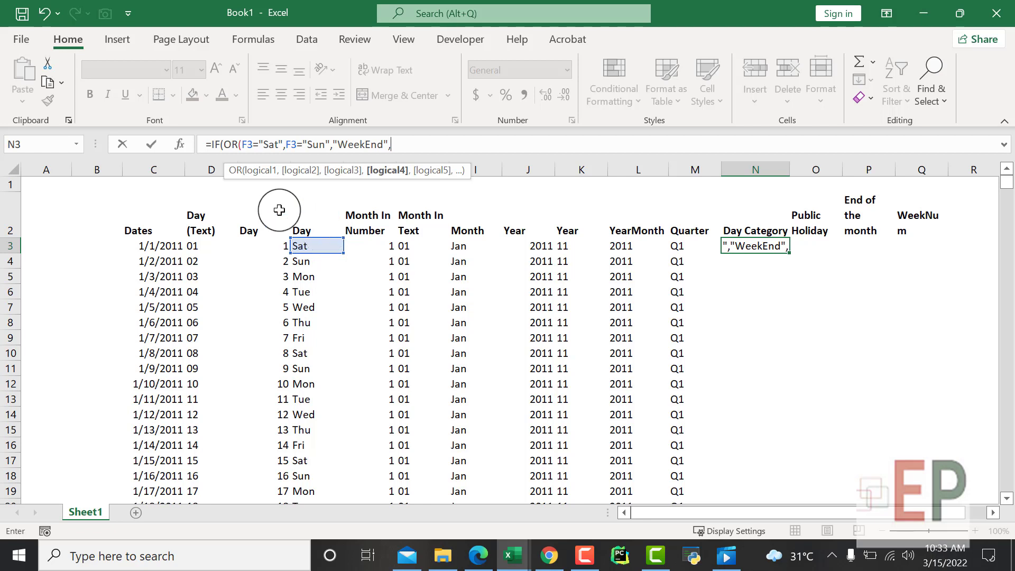
left_click(332, 146)
type(")")
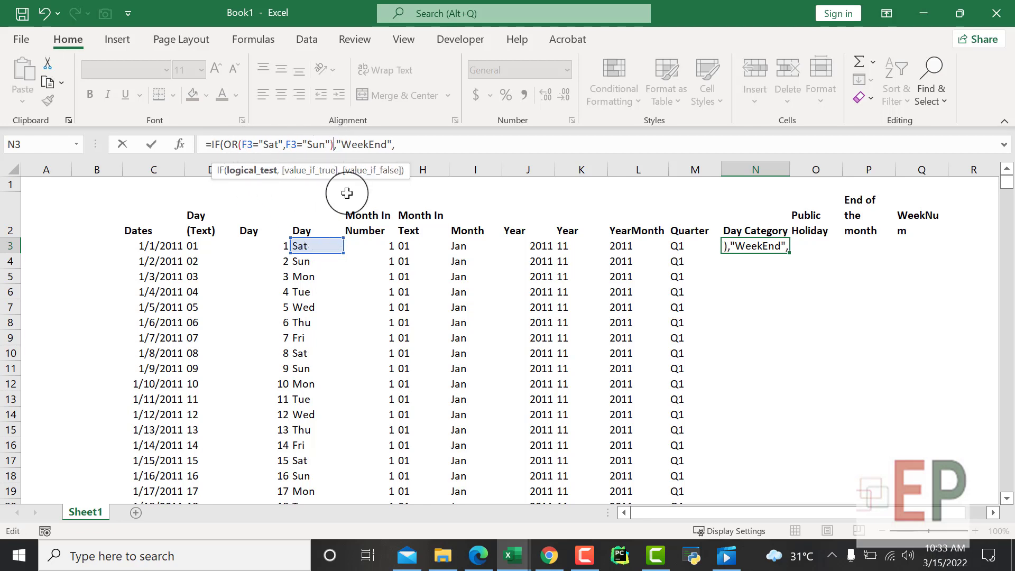
Add WeeDay as the N3 formula's result for a false test, with a capital D
left_click(400, 143)
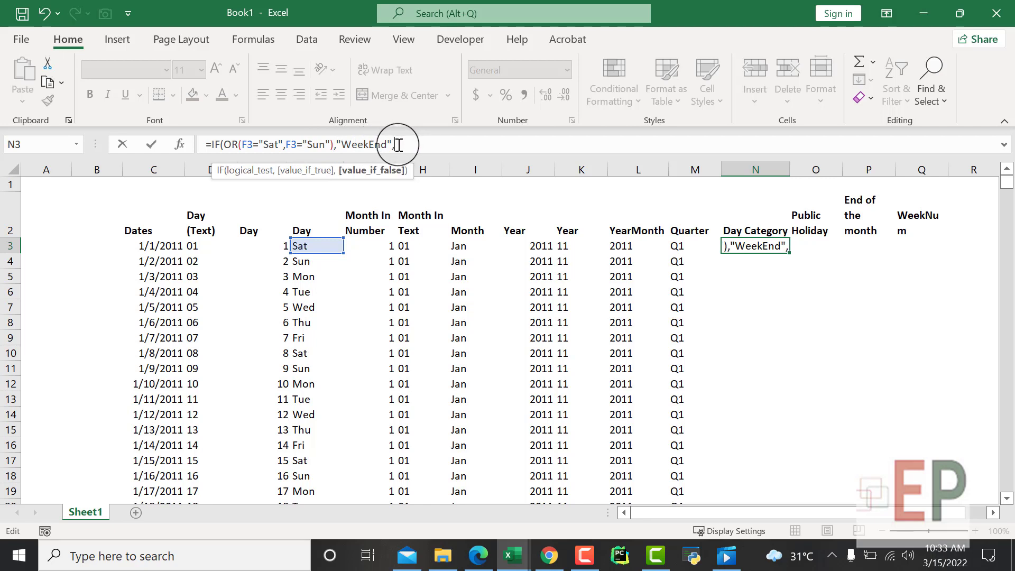
type("W")
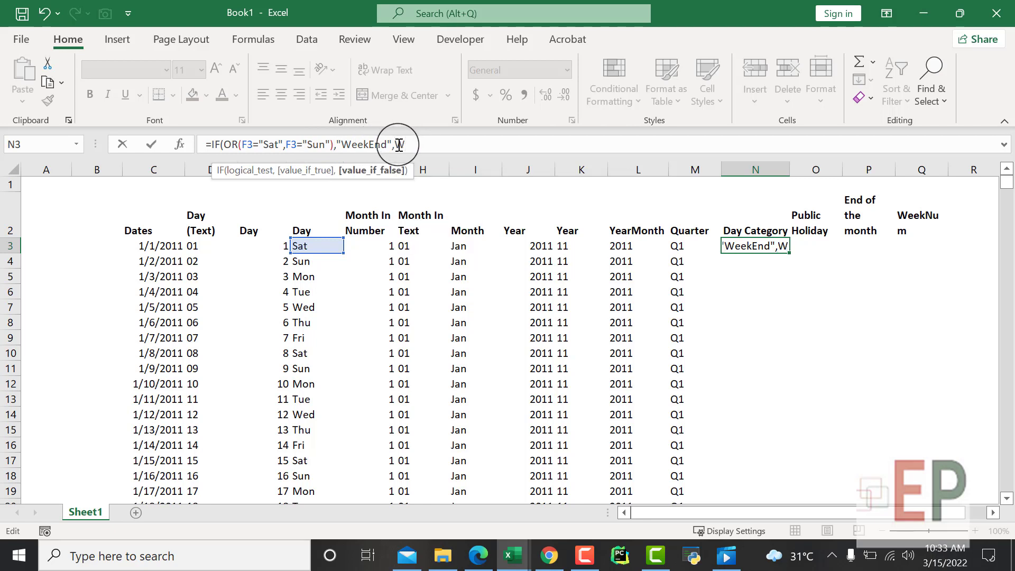
type("ee")
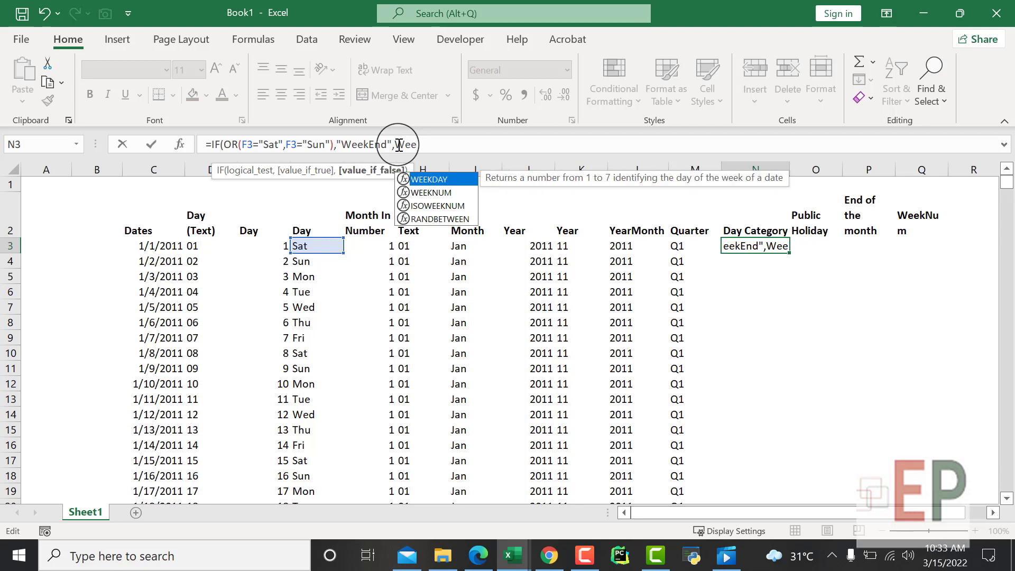
type("day")
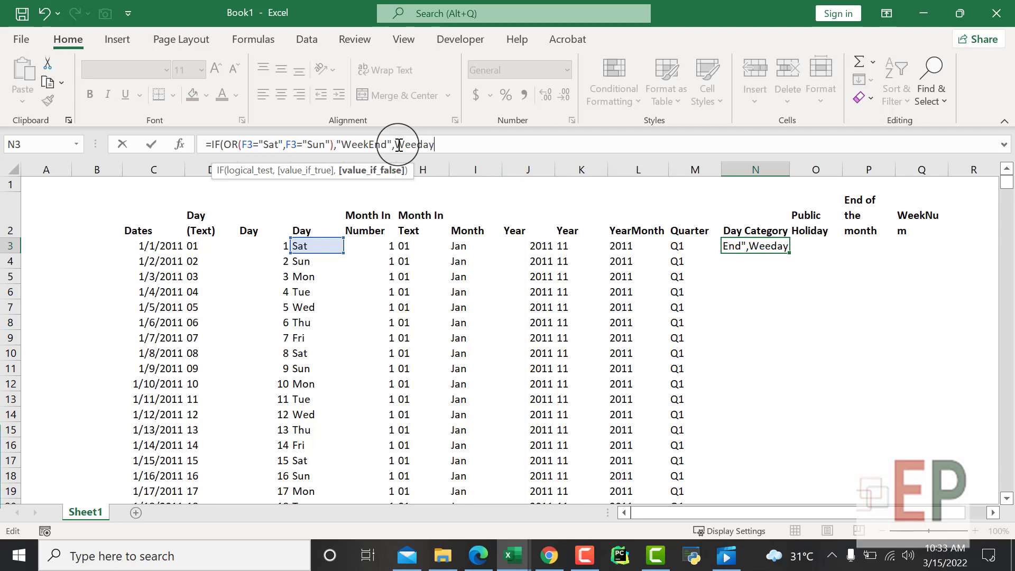
type("\"")
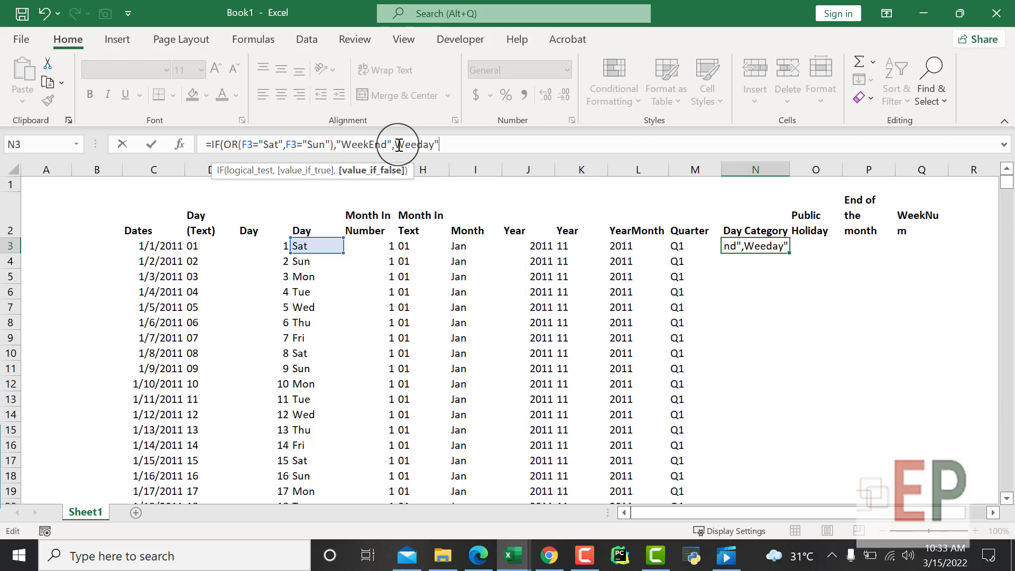
left_click(424, 151)
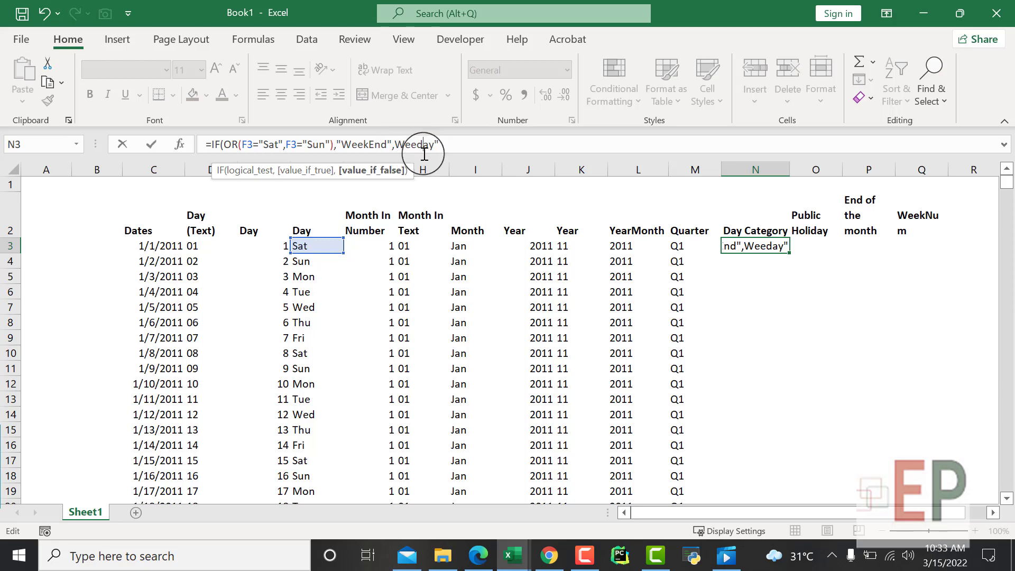
key("BackSpace")
type("D")
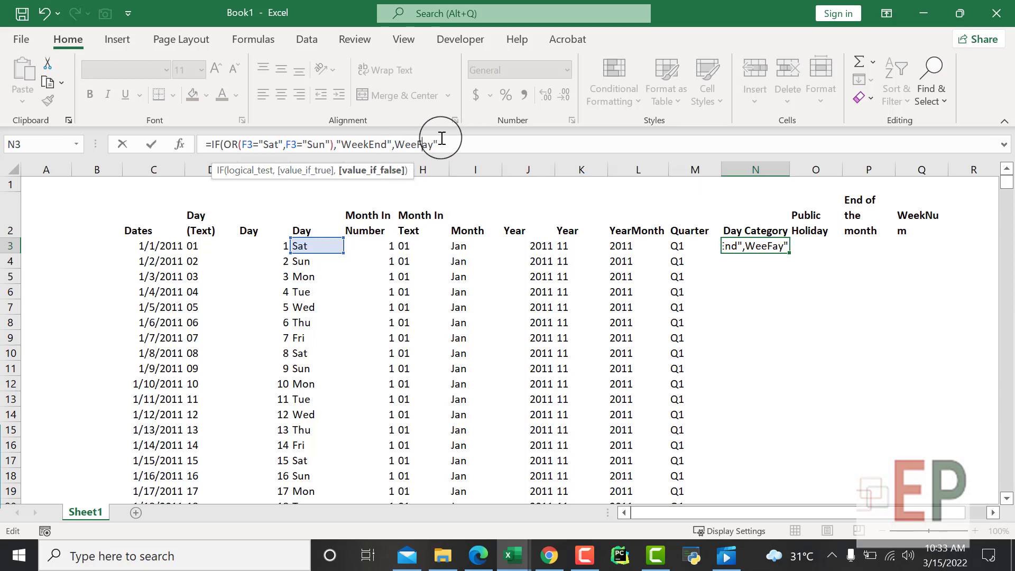
key("BackSpace")
key("Escape")
type("D")
left_click(449, 145)
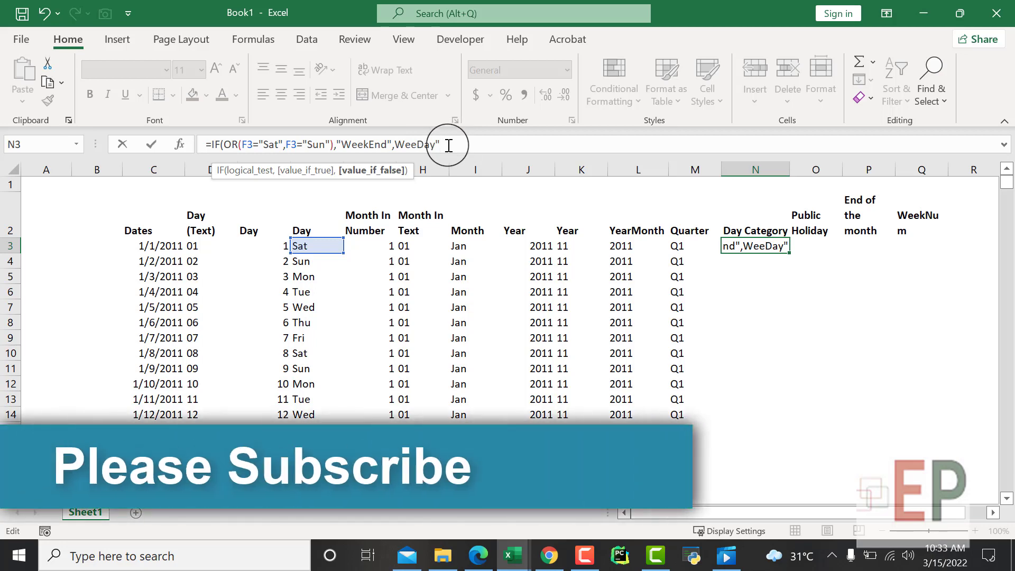
Complete the IF formula in N3 with its closing parenthesis and fill it down the whole Day Category column
type(")")
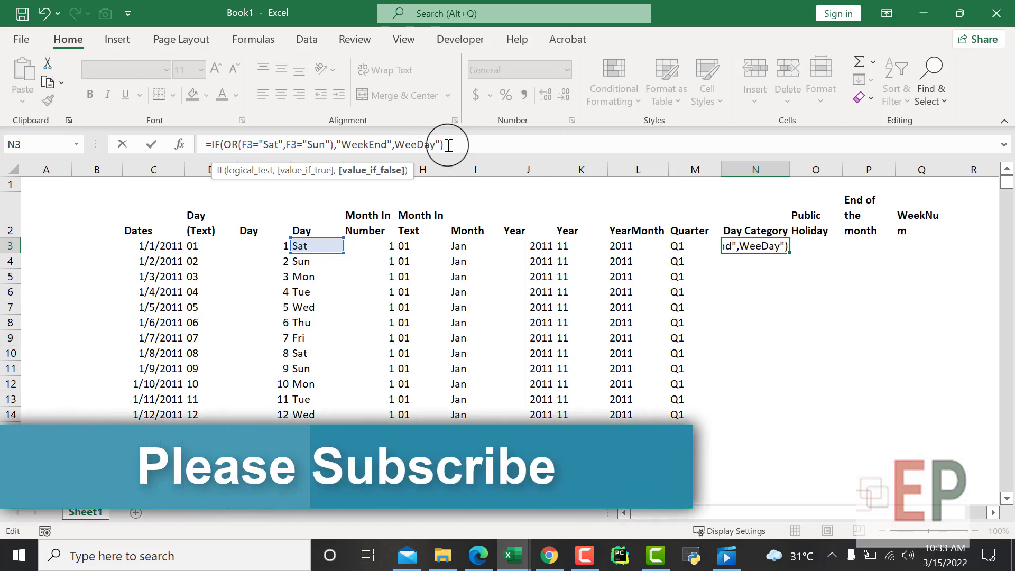
key("Return")
key("Return")
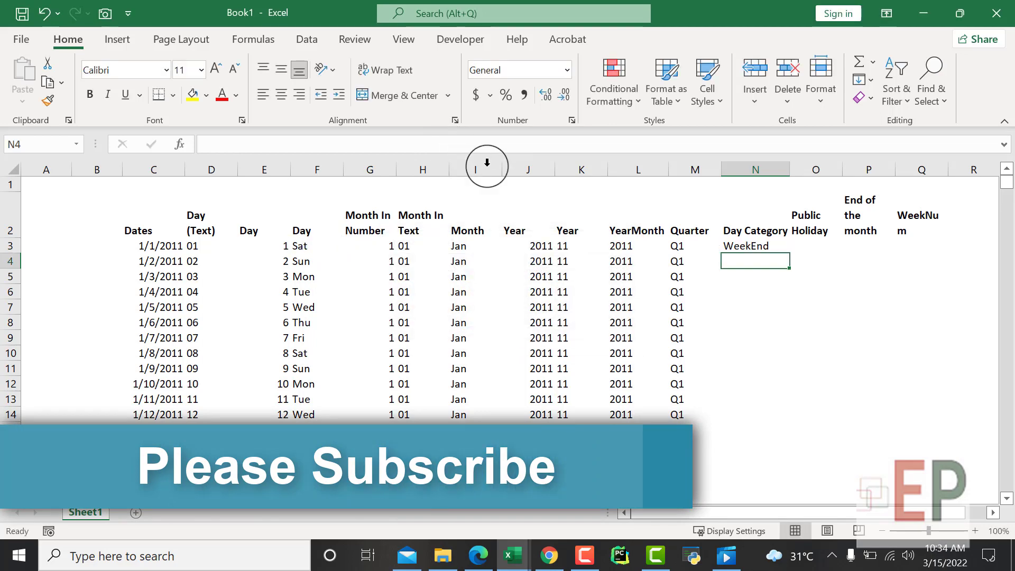
left_click(740, 248)
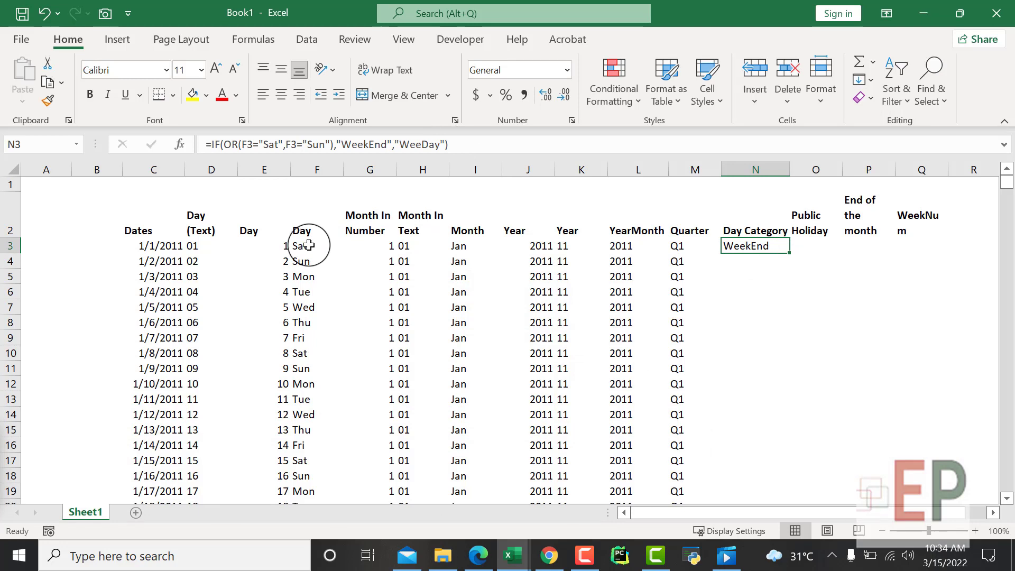
double_click(789, 253)
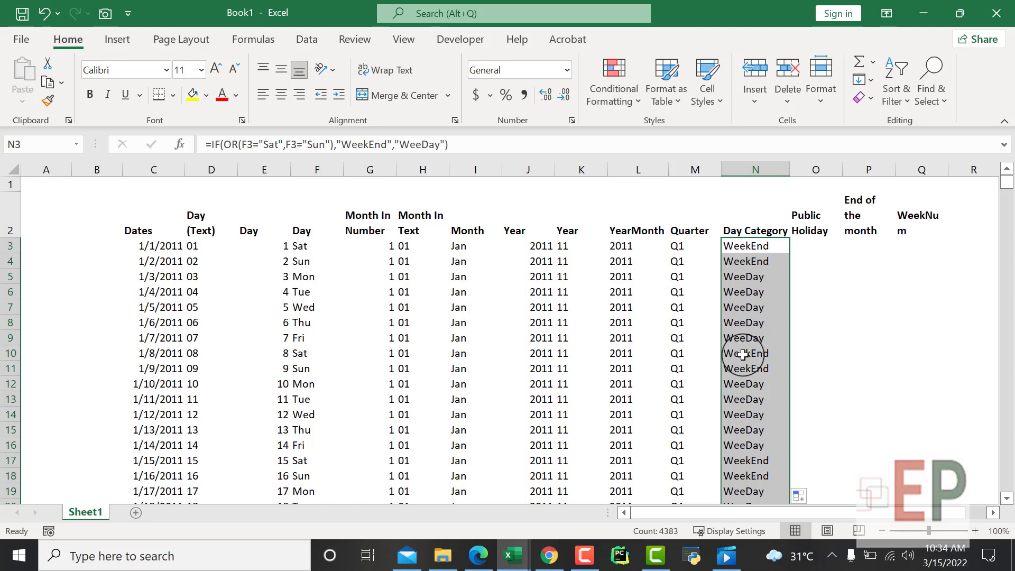
Swap the WeekNum and Public Holiday headings between O2 and Q2, and widen column O so WeekNum fits on one line
left_click(899, 168)
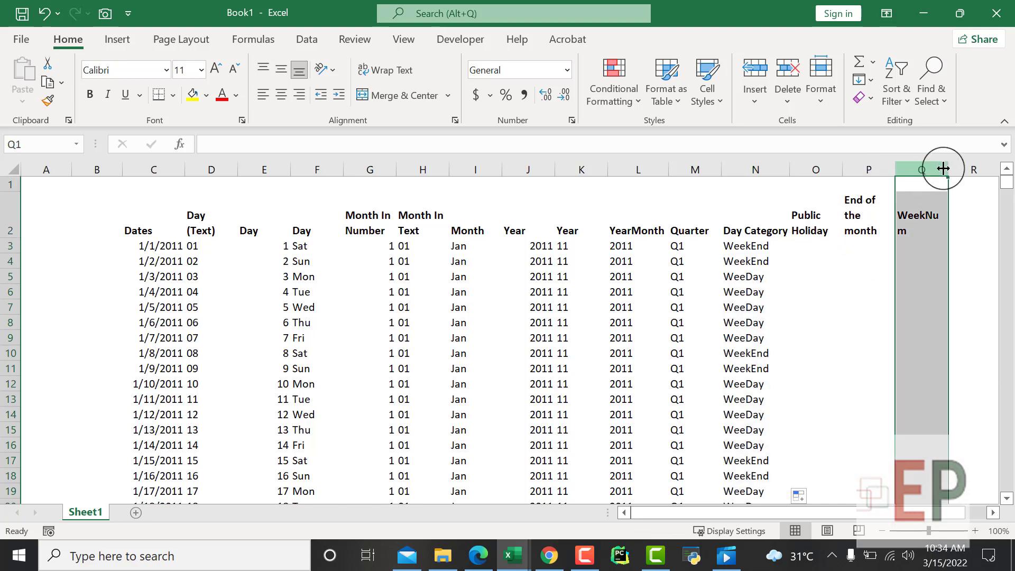
left_click(924, 215)
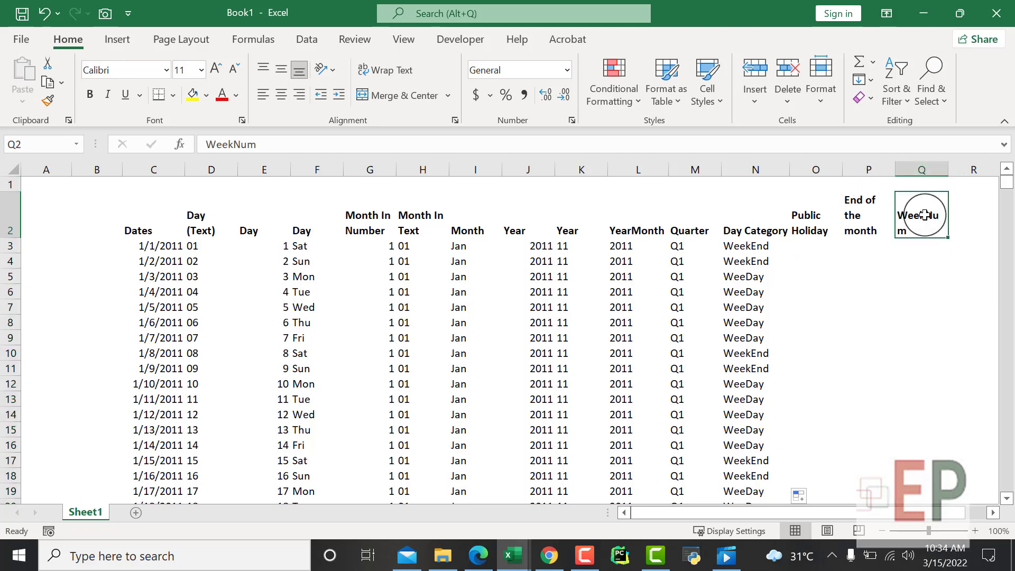
left_click(807, 219)
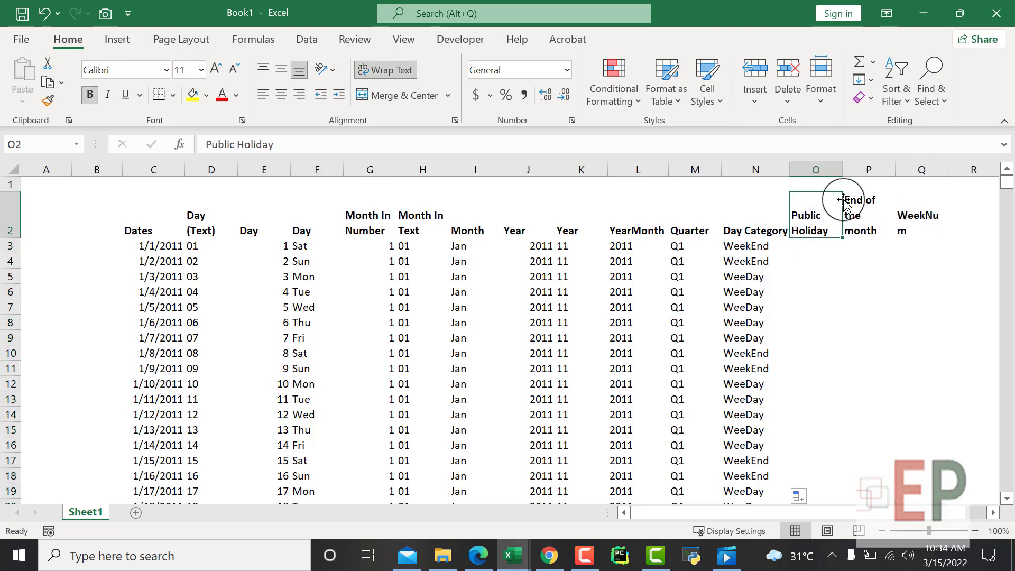
left_click_drag(843, 201, 963, 221)
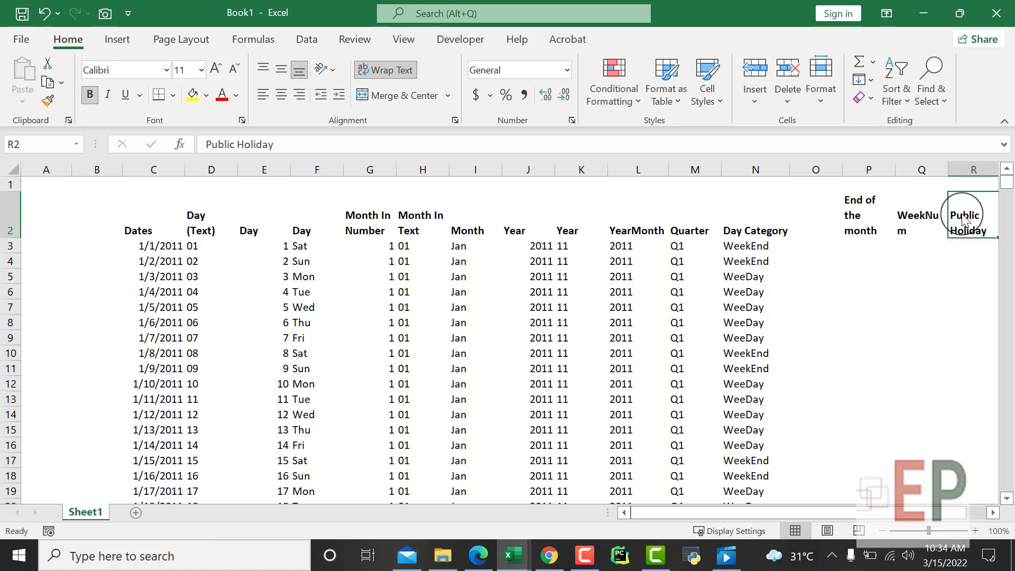
left_click(917, 216)
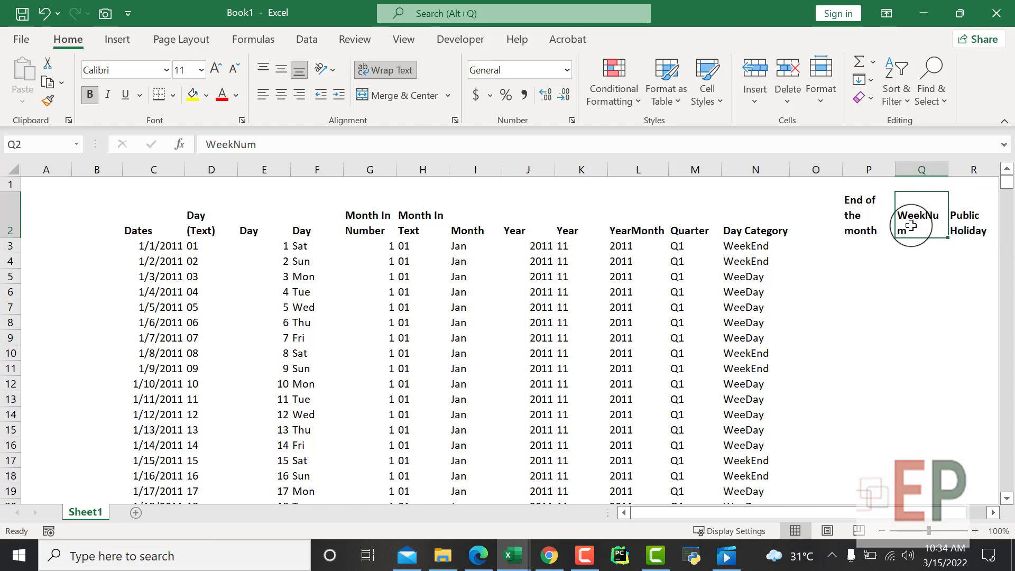
left_click_drag(897, 221, 803, 217)
left_click(952, 216)
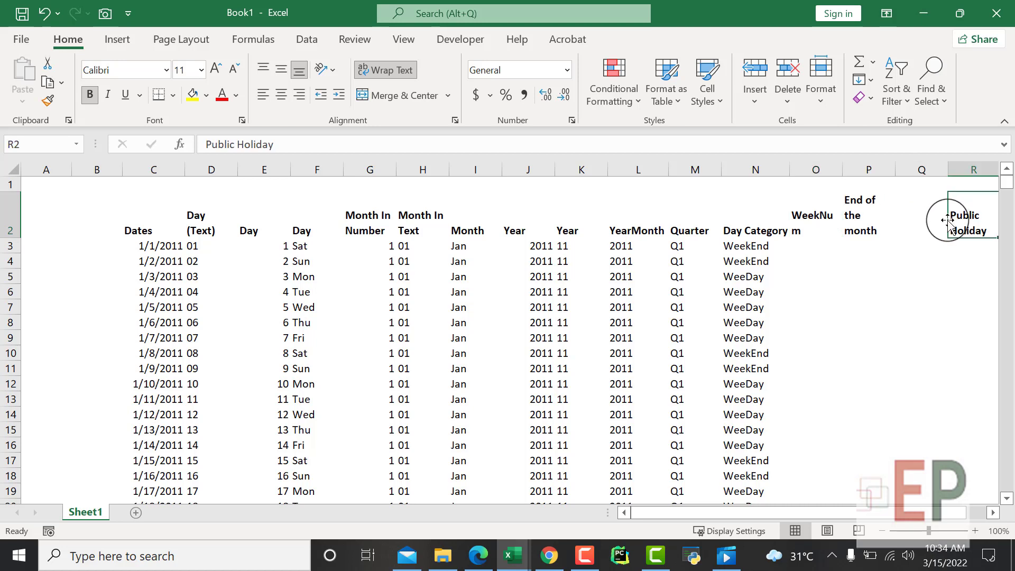
left_click_drag(947, 220, 920, 207)
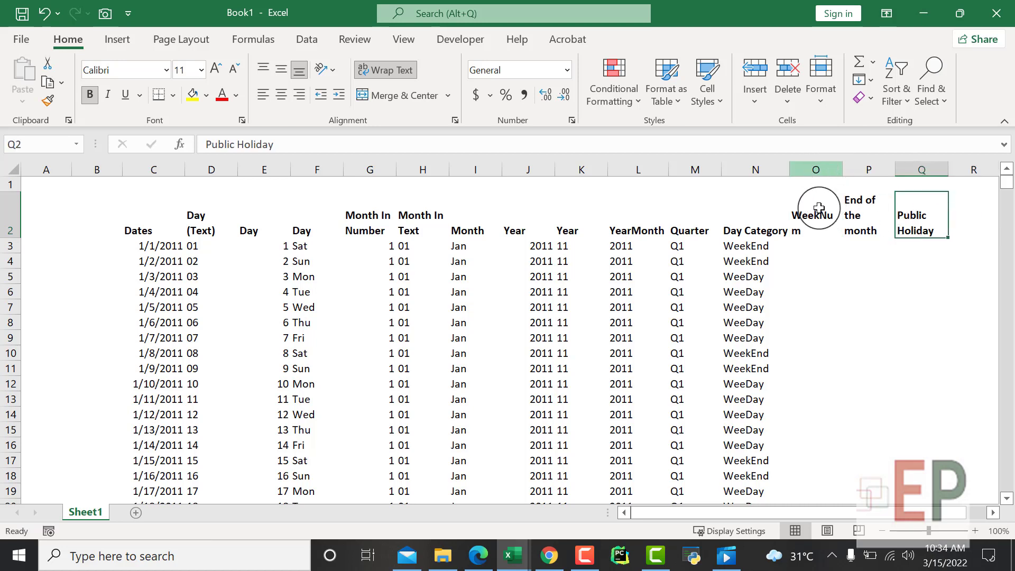
left_click_drag(842, 174, 847, 177)
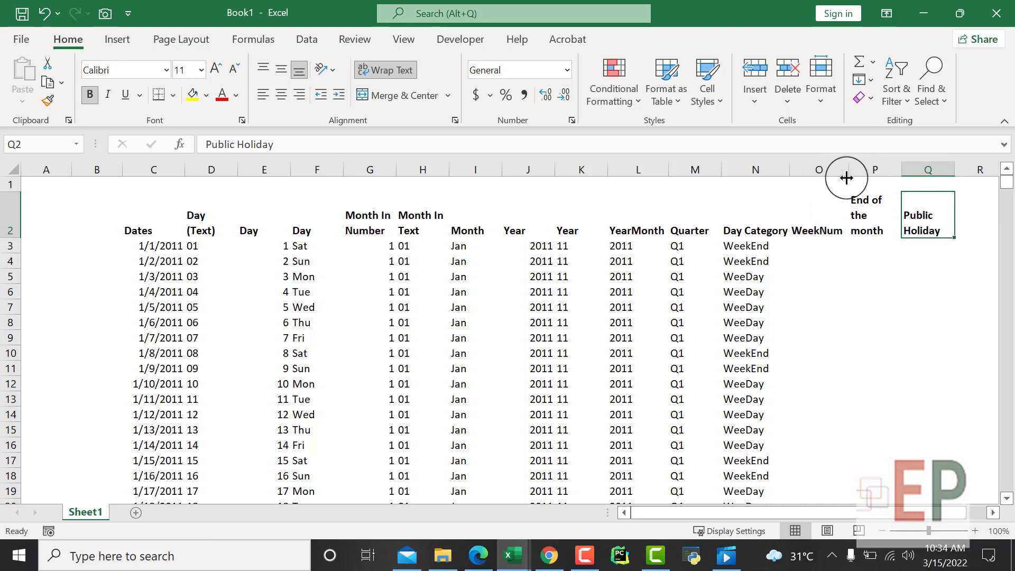
Try the formula =WEEKDAY(C3) in O3, the first cell of the WeekNum column, and clear the cell
left_click(821, 244)
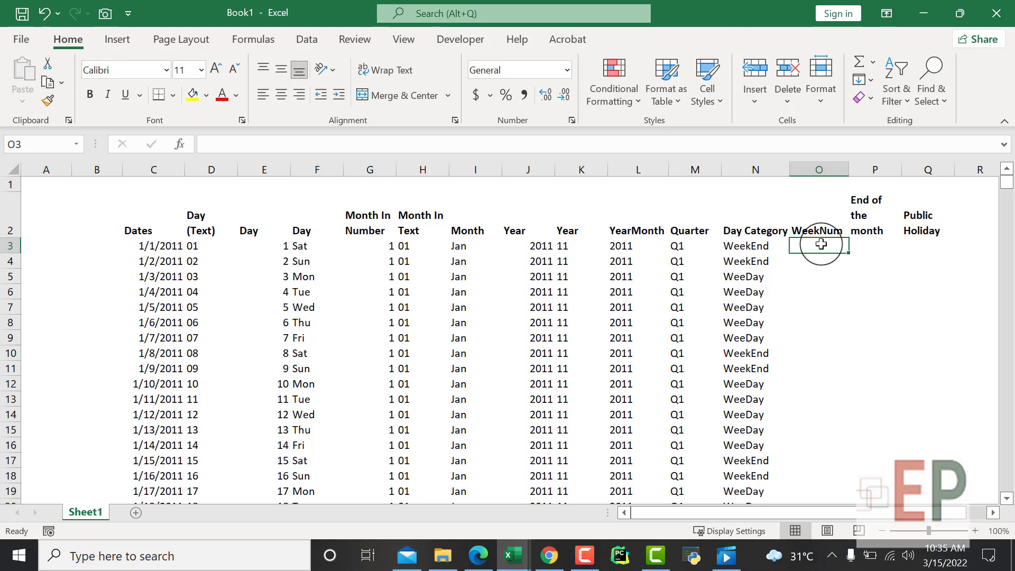
type("=we")
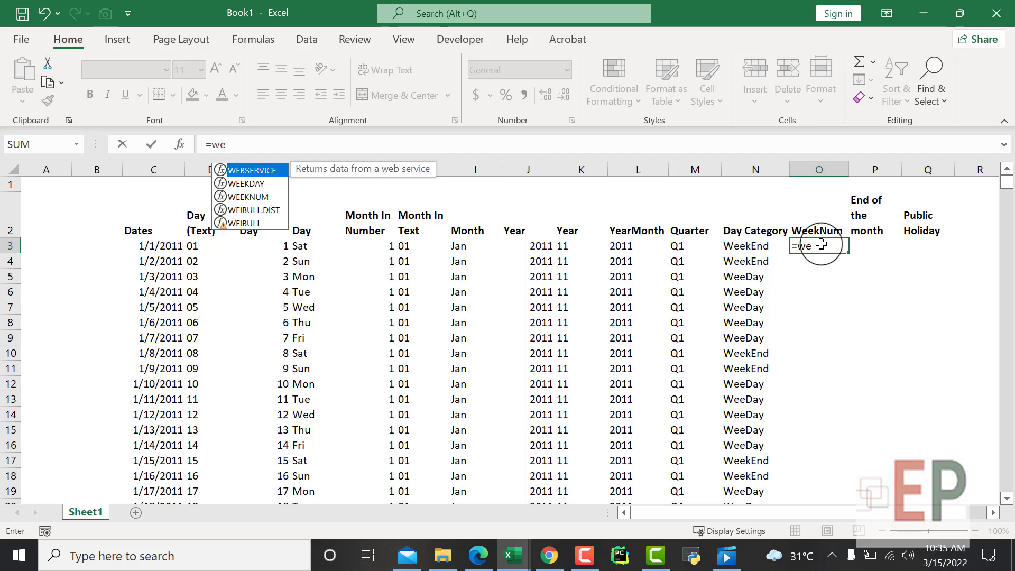
key("Down")
key("Tab")
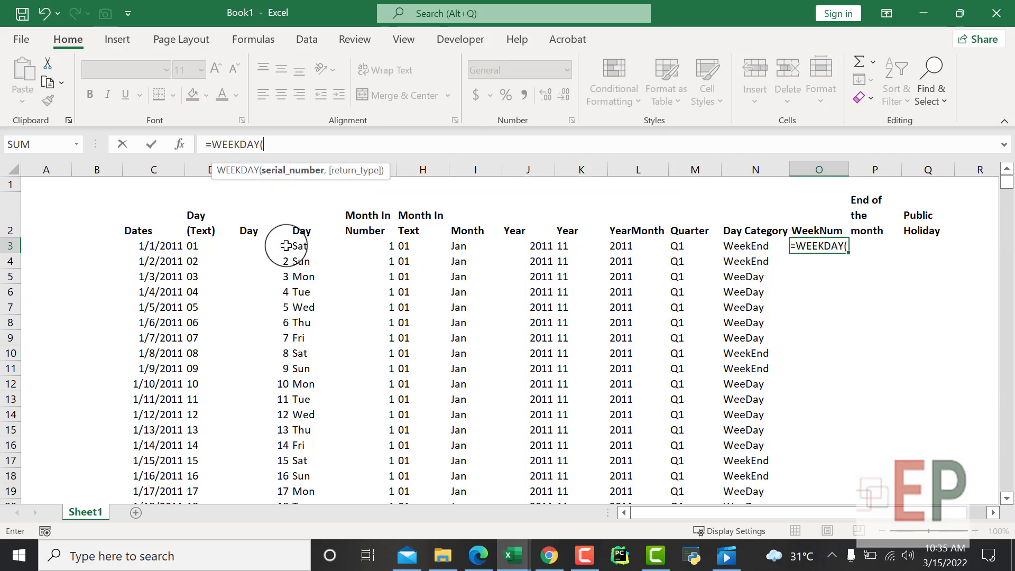
left_click(147, 247)
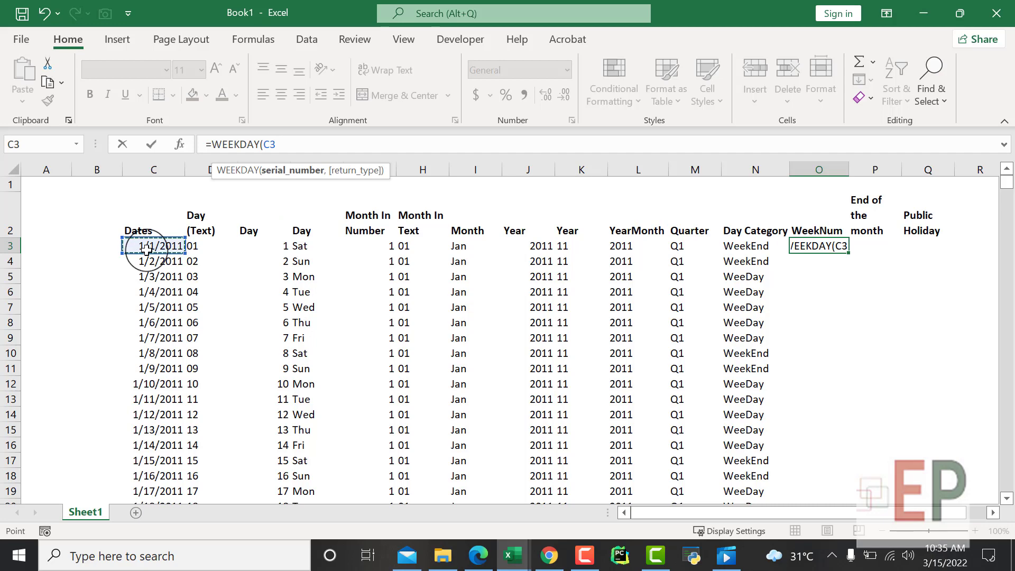
type(")")
key("Return")
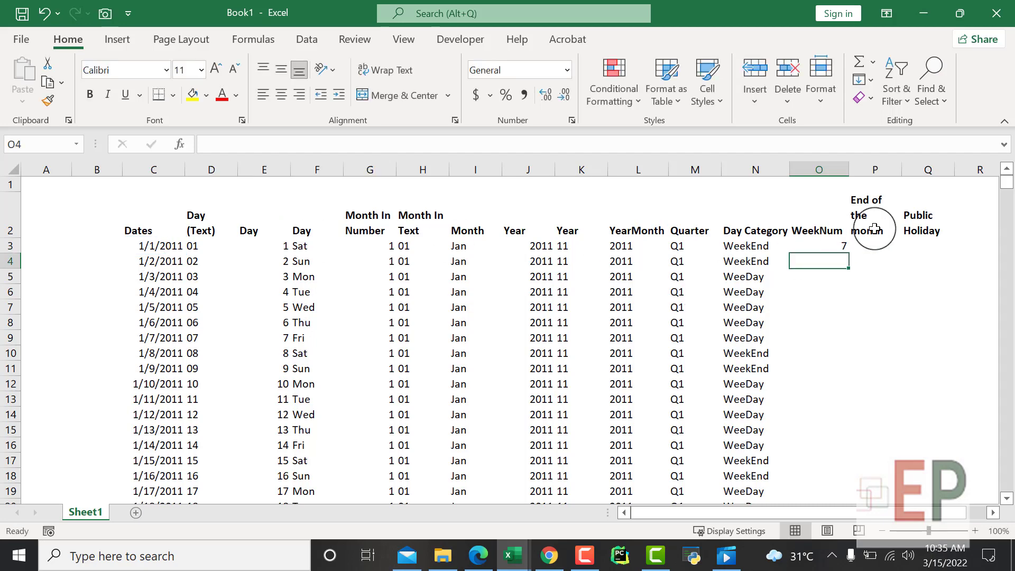
left_click(834, 241)
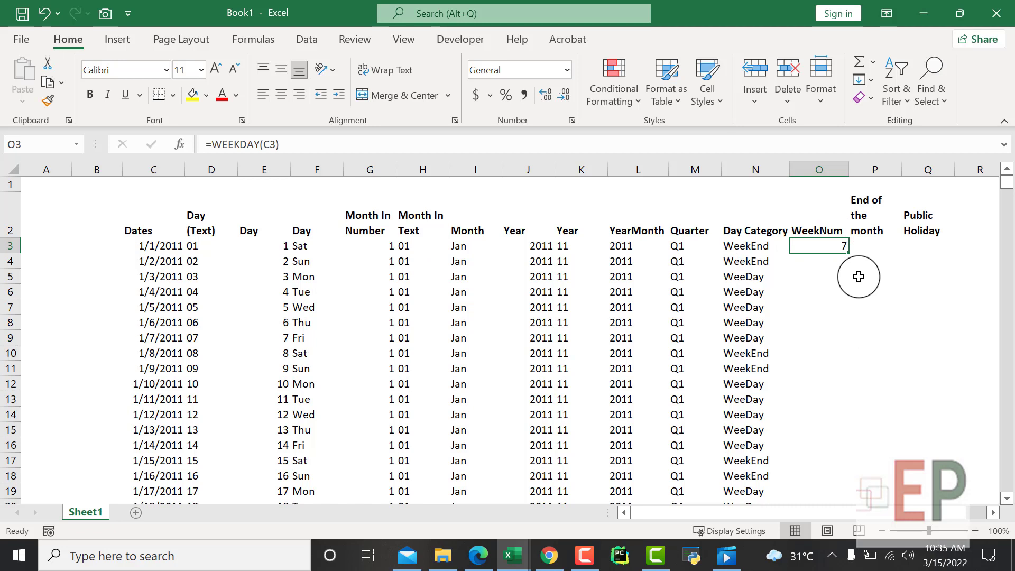
key("Delete")
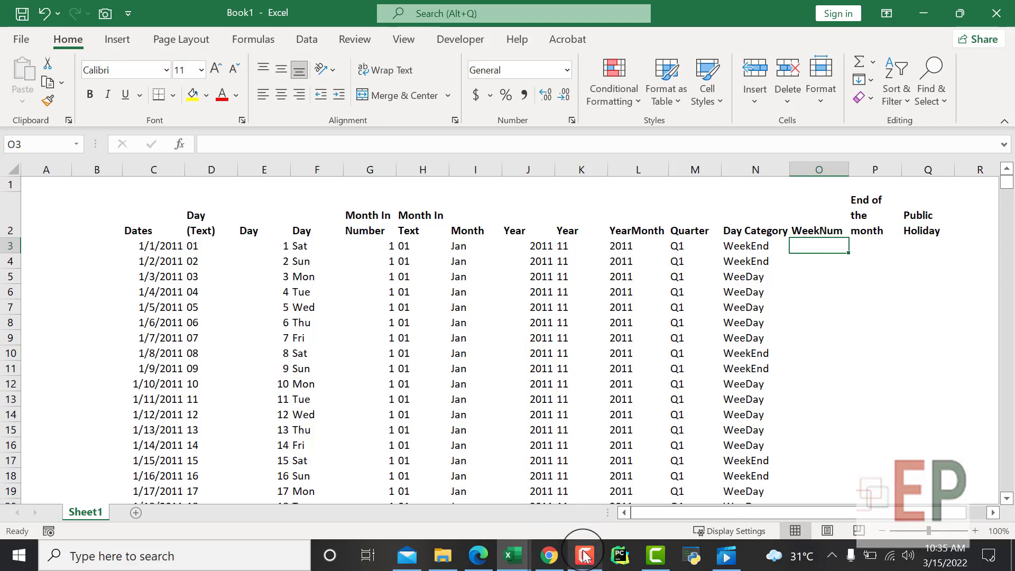
mouse_move(583, 550)
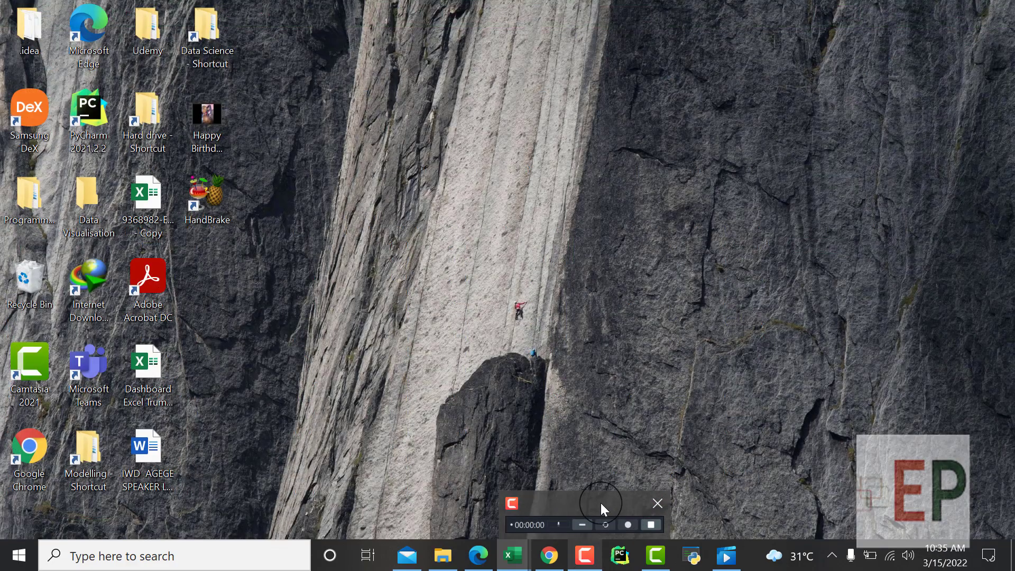
left_click(601, 502)
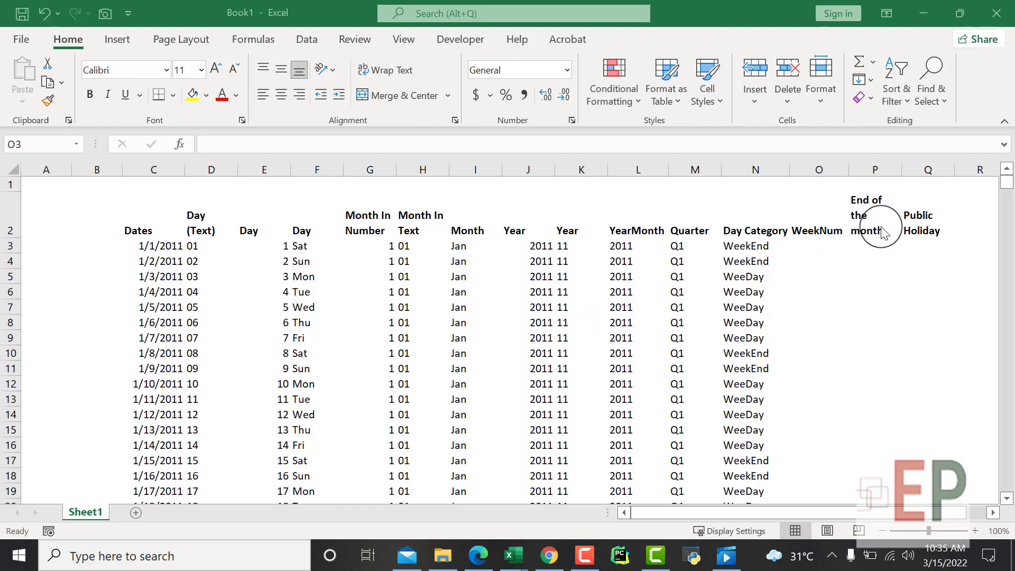
Enter the formula =WEEKNUM(C3) in O3 and fill it down the whole WeekNum column
left_click(819, 241)
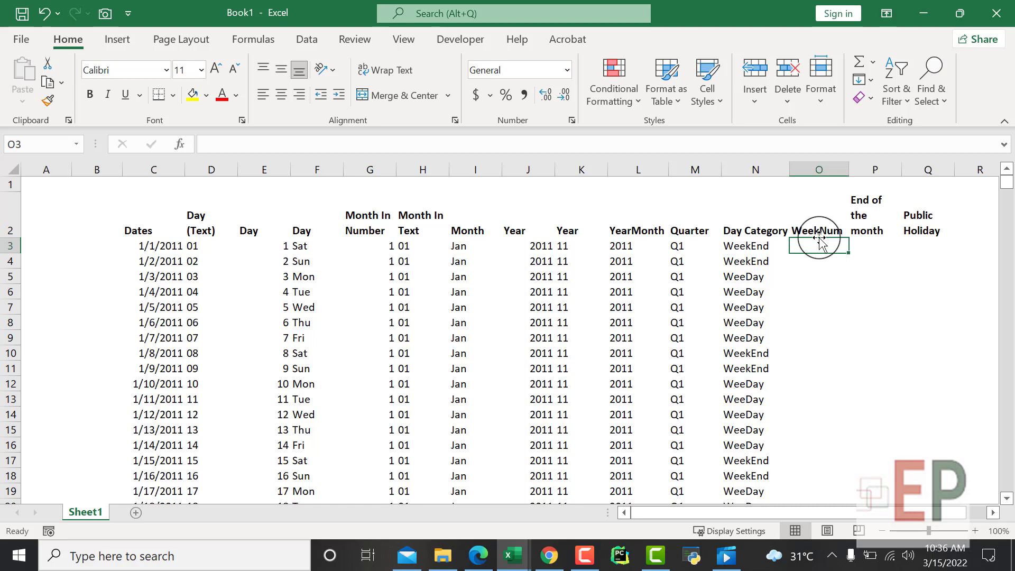
type("=")
type("w")
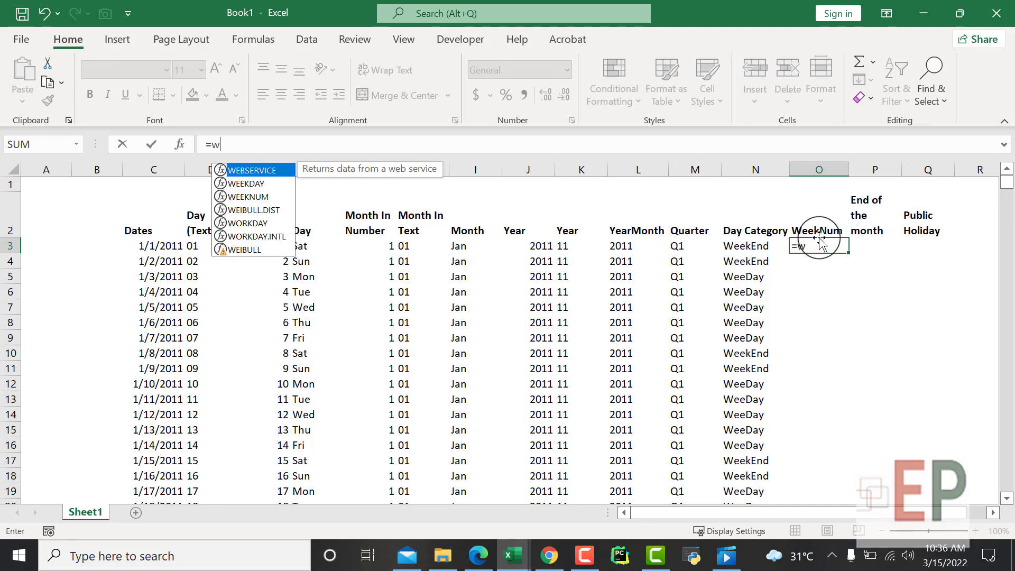
type("eek")
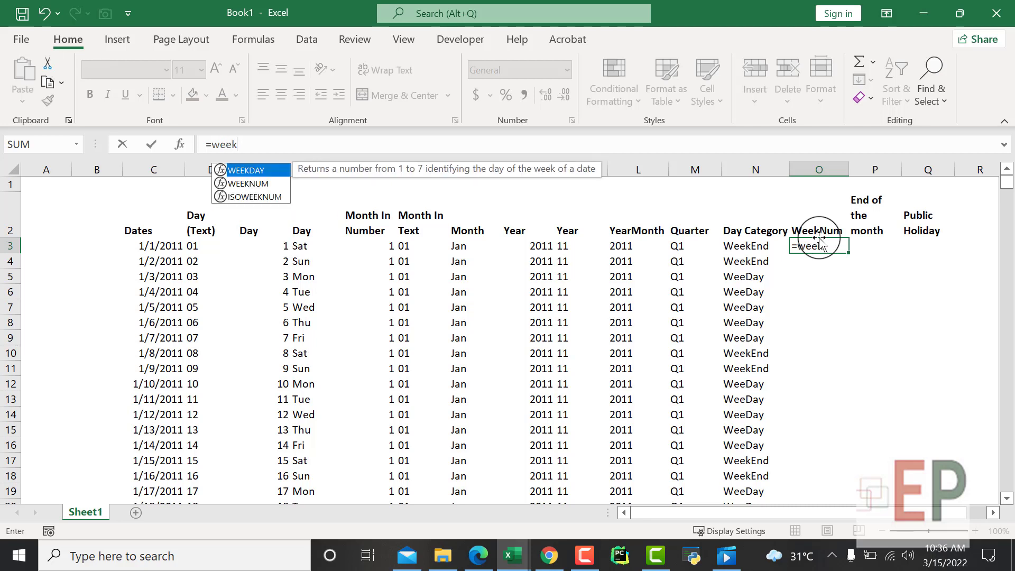
type("n")
key("Tab")
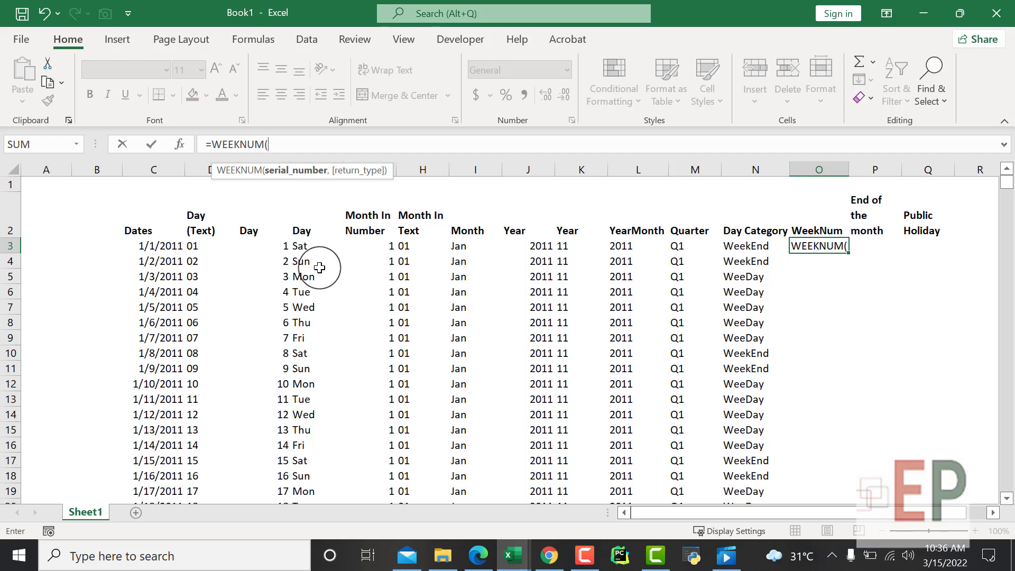
left_click(153, 248)
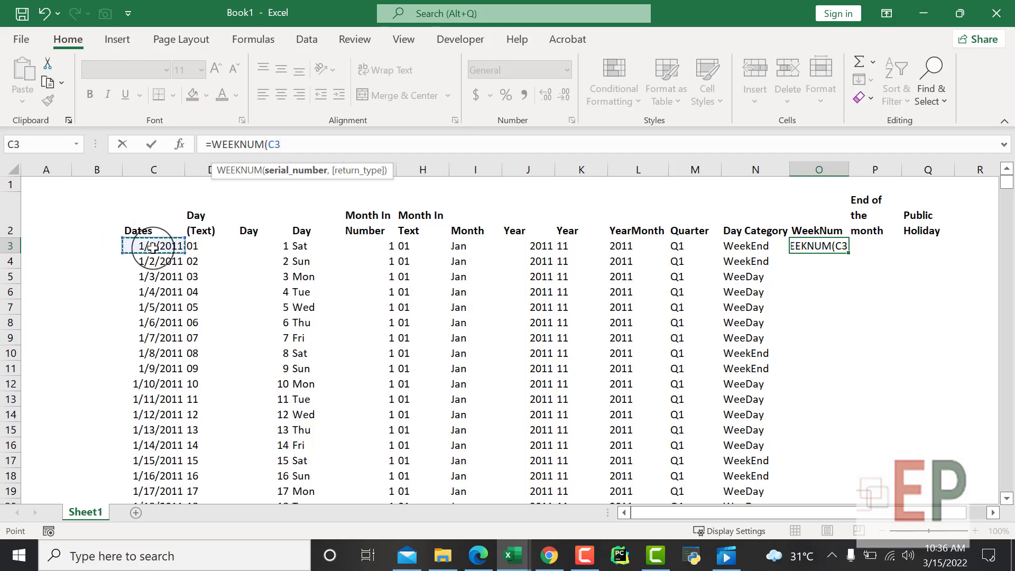
type(")")
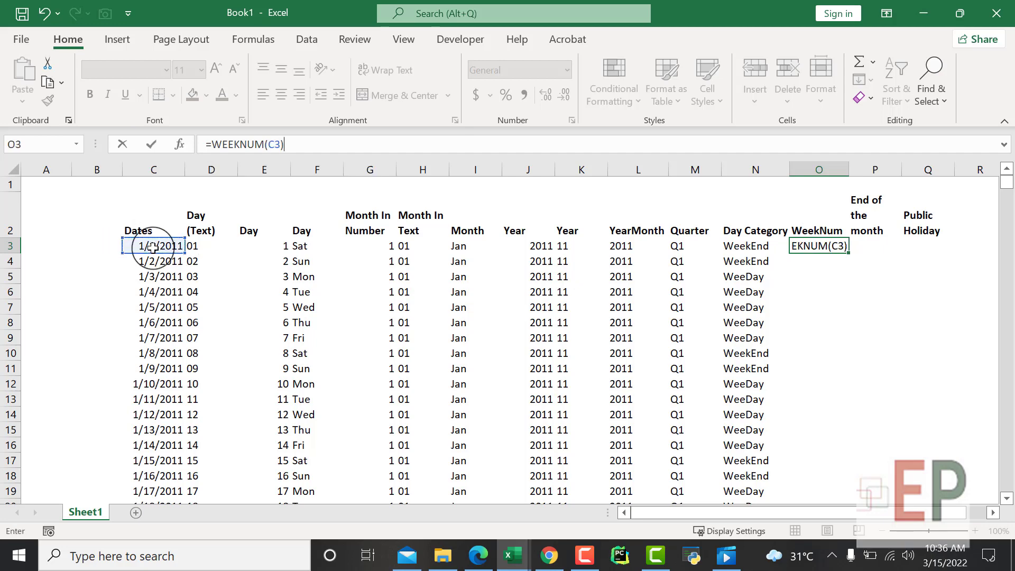
key("Return")
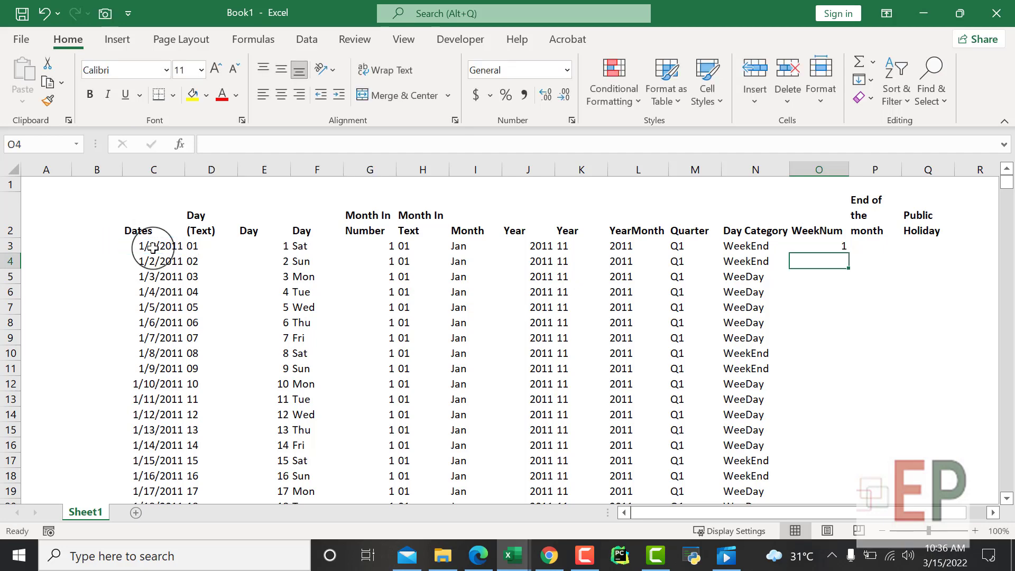
left_click(832, 246)
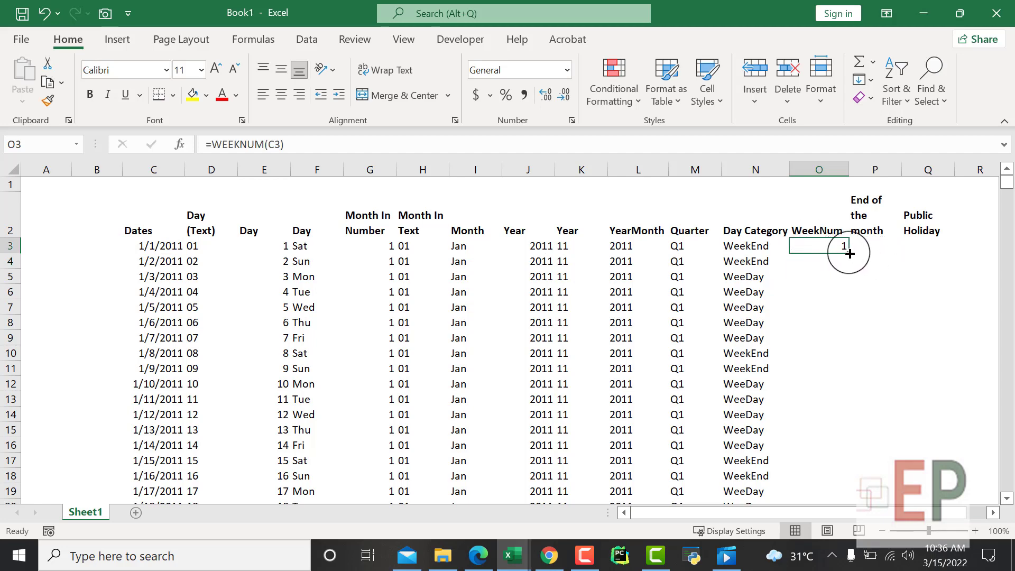
double_click(848, 254)
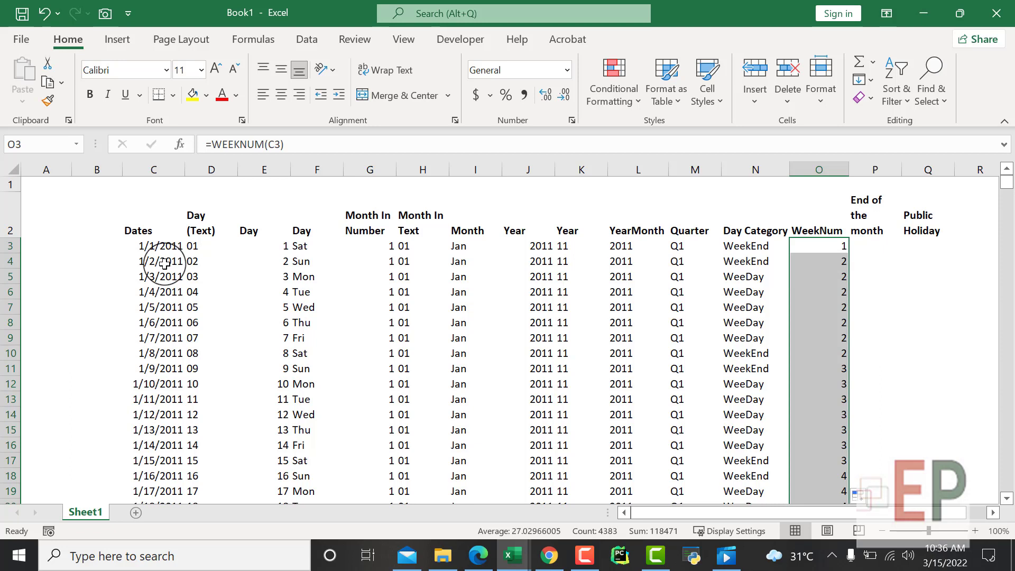
Check the WeekNum values against the January and February 2011 dates, looking at where each new week begins
left_click(165, 263)
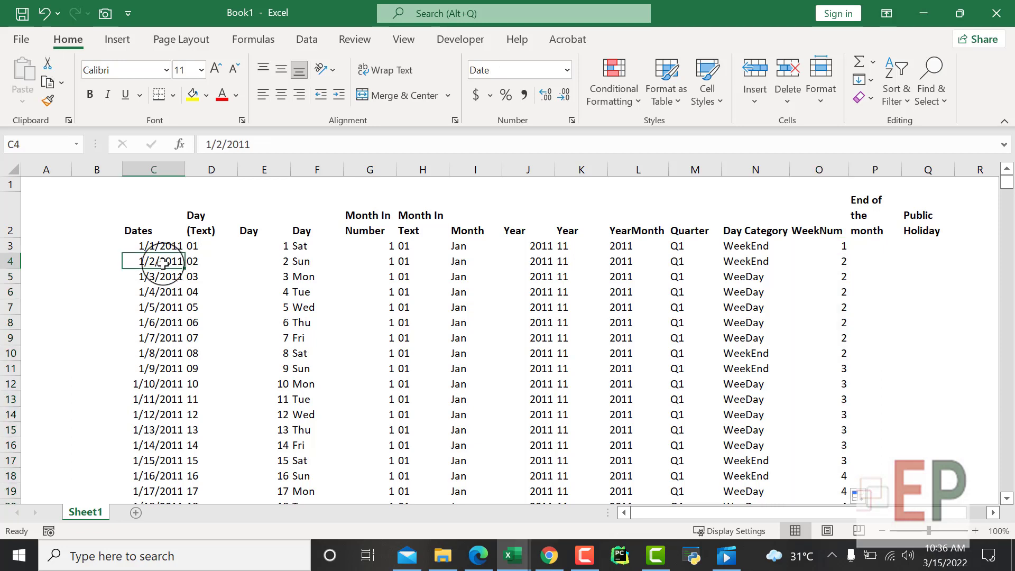
left_click(164, 244)
left_click(163, 261)
left_click(165, 277)
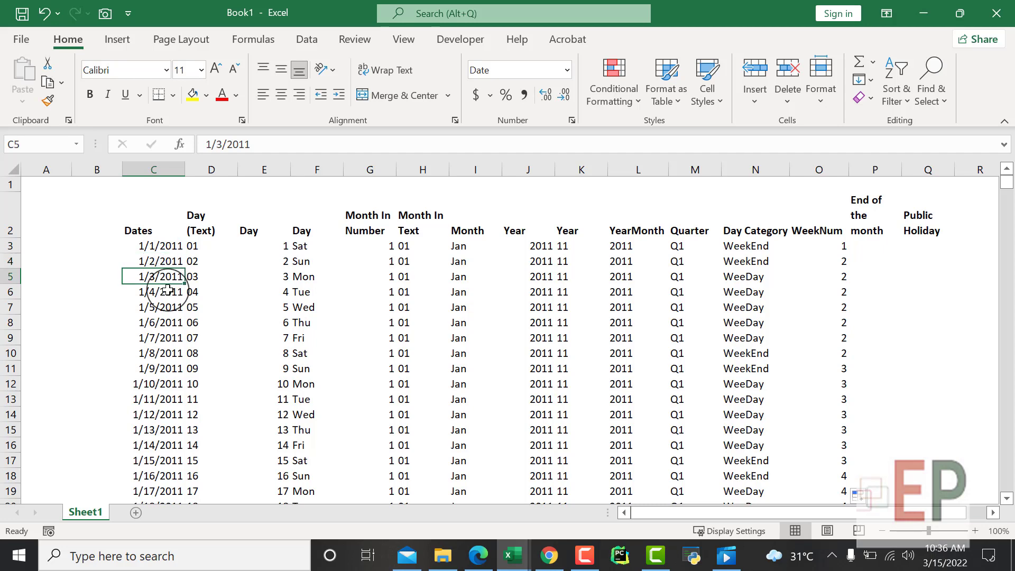
scroll(195, 383, "down", 1)
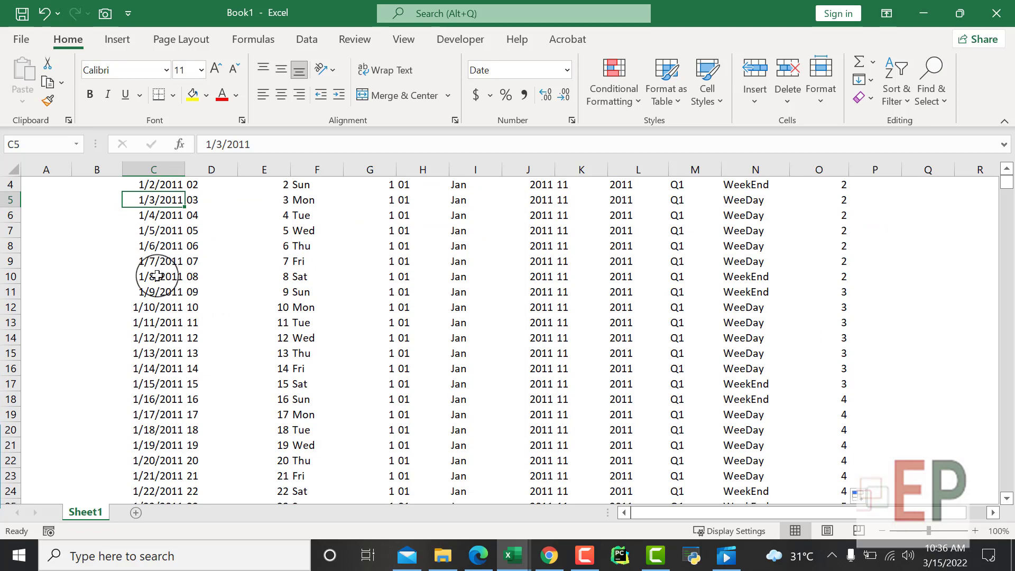
left_click_drag(159, 277, 167, 324)
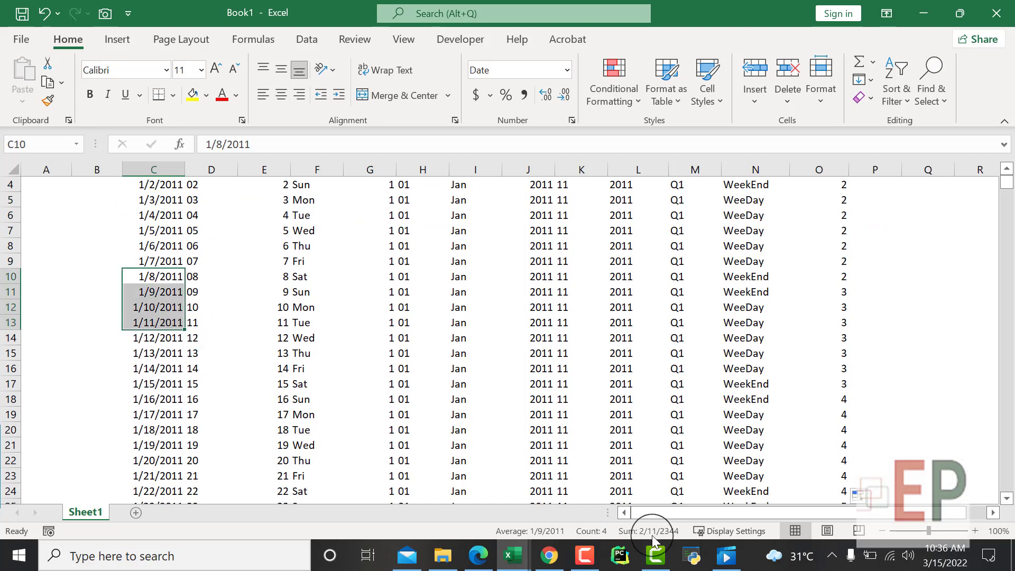
left_click_drag(840, 400, 169, 405)
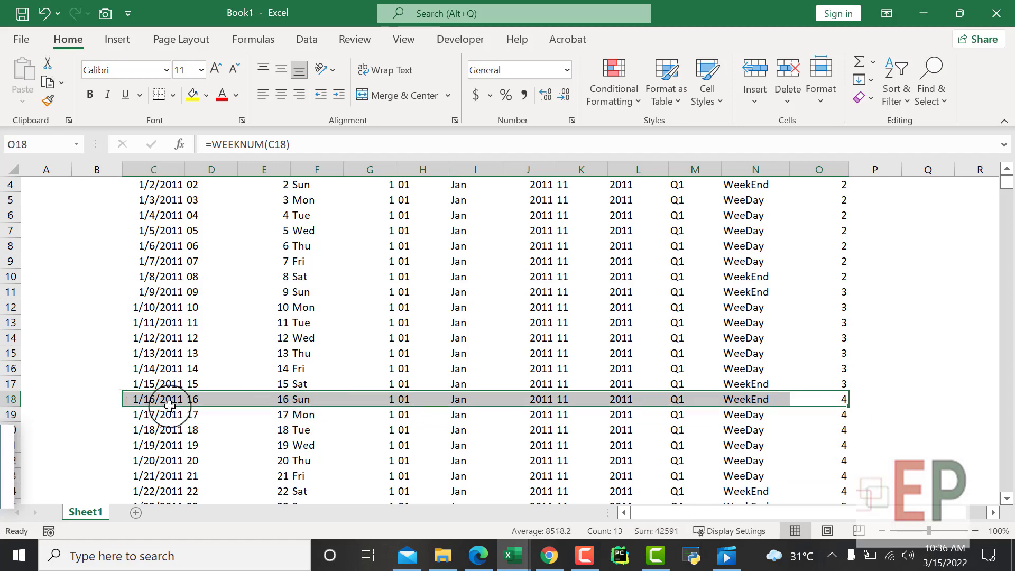
scroll(169, 406, "down", 3)
scroll(532, 380, "down", 2)
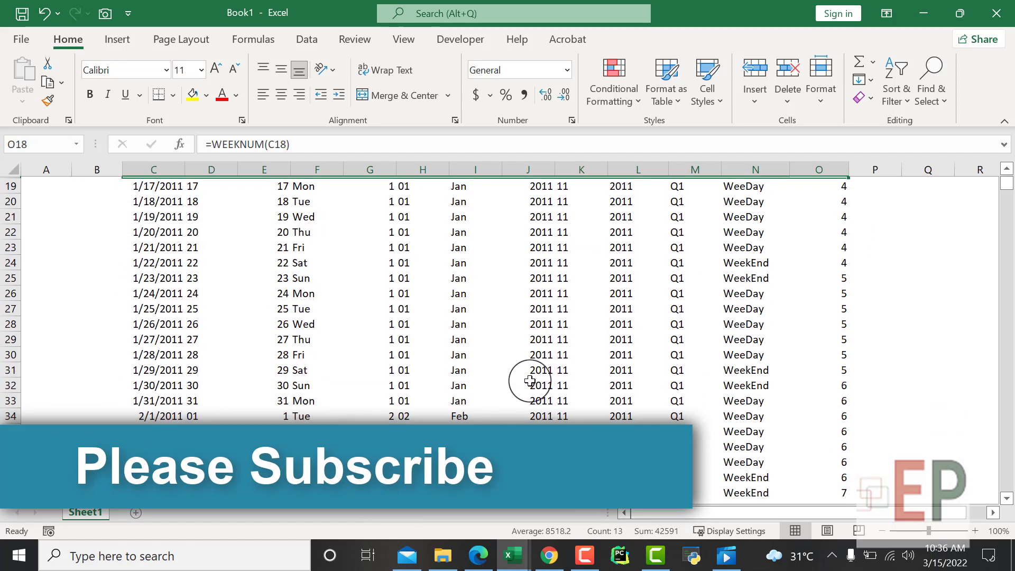
left_click(814, 308)
left_click_drag(815, 332, 159, 334)
scroll(159, 334, "down", 3)
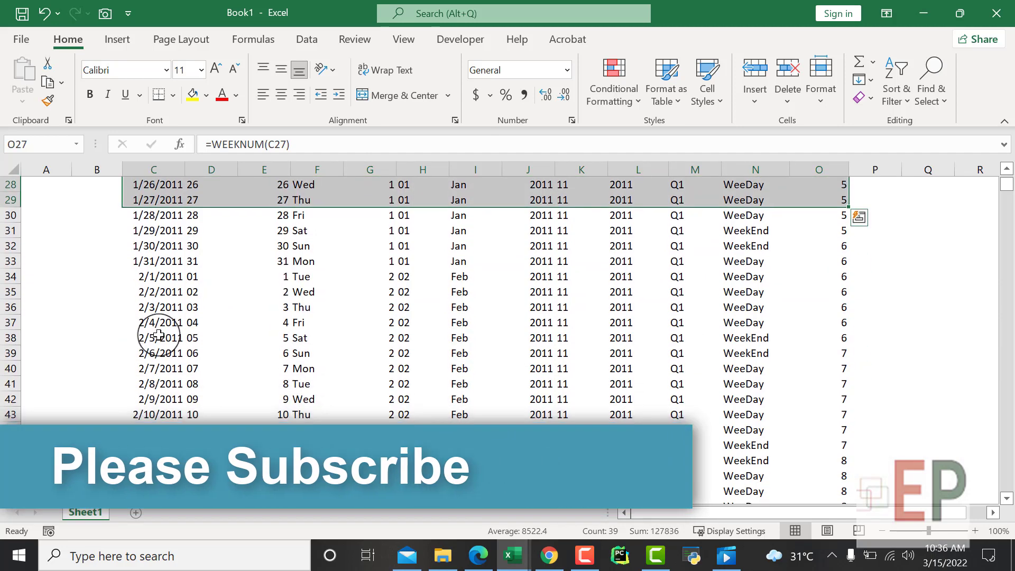
scroll(483, 344, "down", 4)
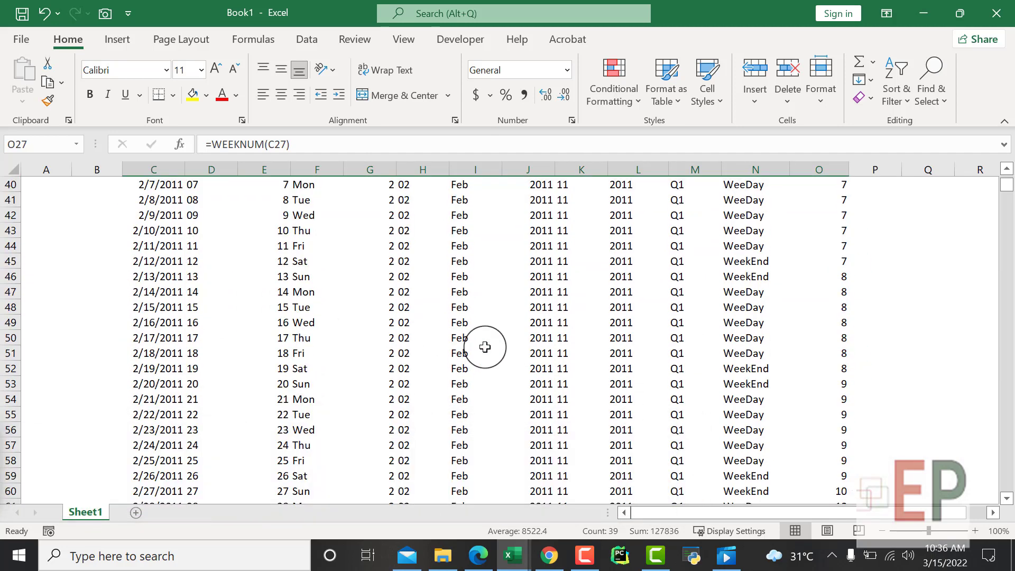
scroll(812, 254, "down", 3)
left_click_drag(843, 228, 180, 277)
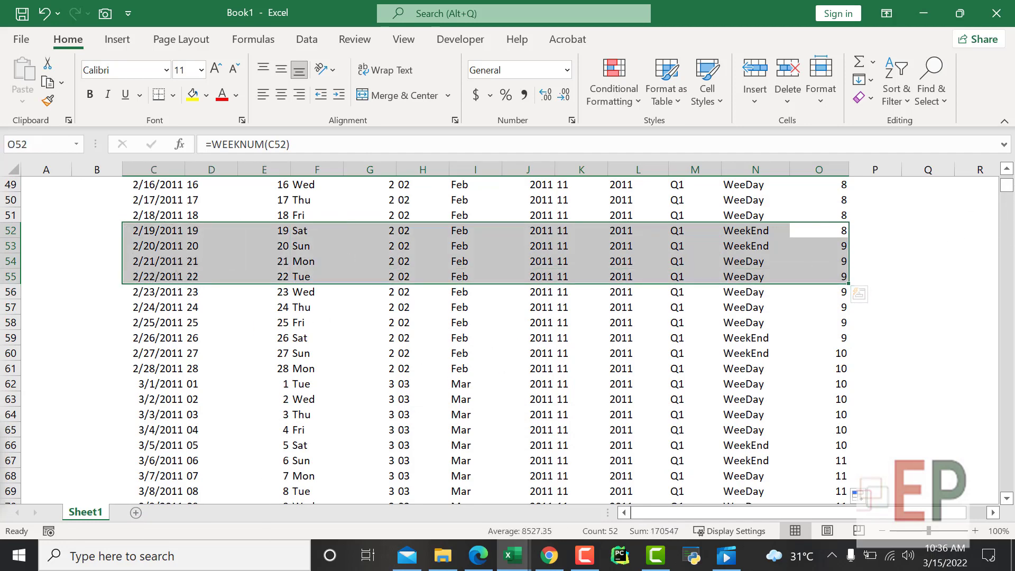
Check the week number of the last day of 2016 and return to the first rows of the table
left_click_drag(1005, 186, 989, 336)
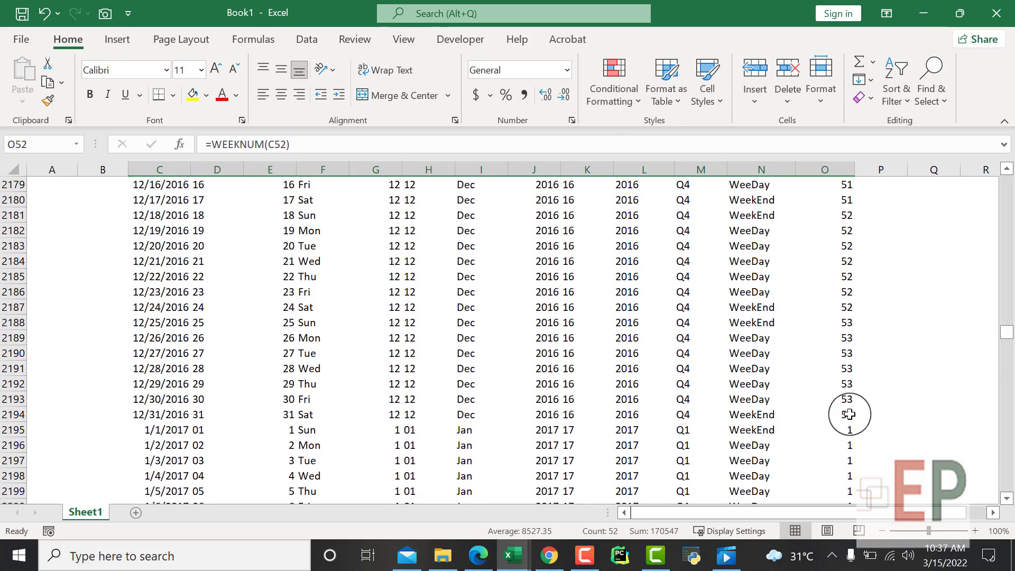
left_click_drag(848, 414, 158, 417)
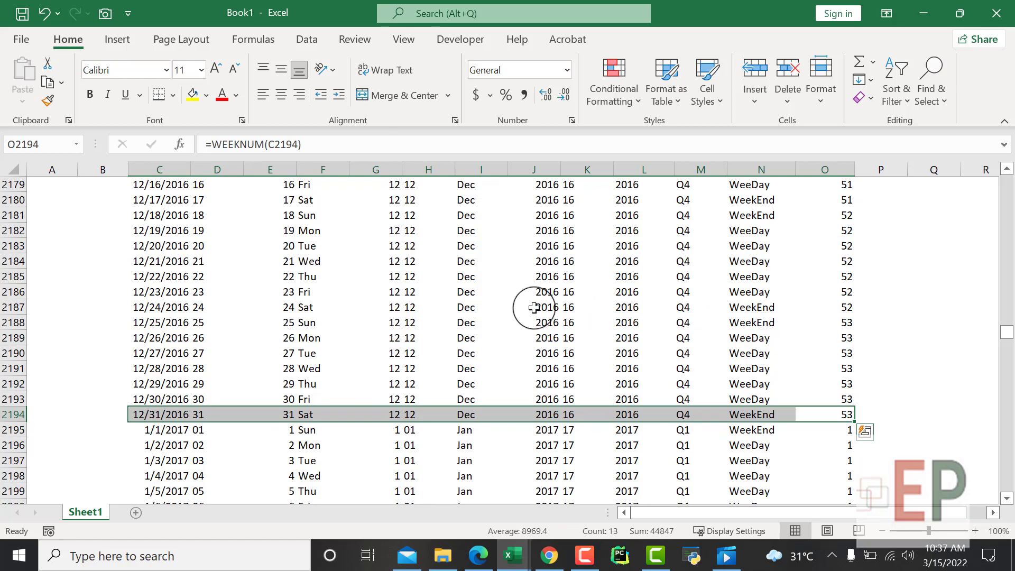
scroll(534, 308, "up", 16)
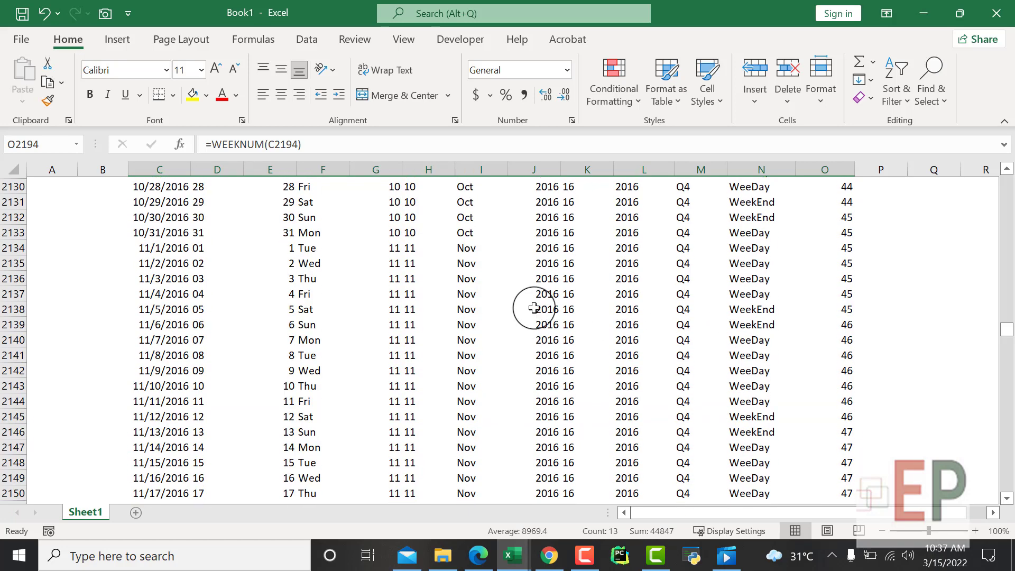
scroll(534, 307, "up", 20)
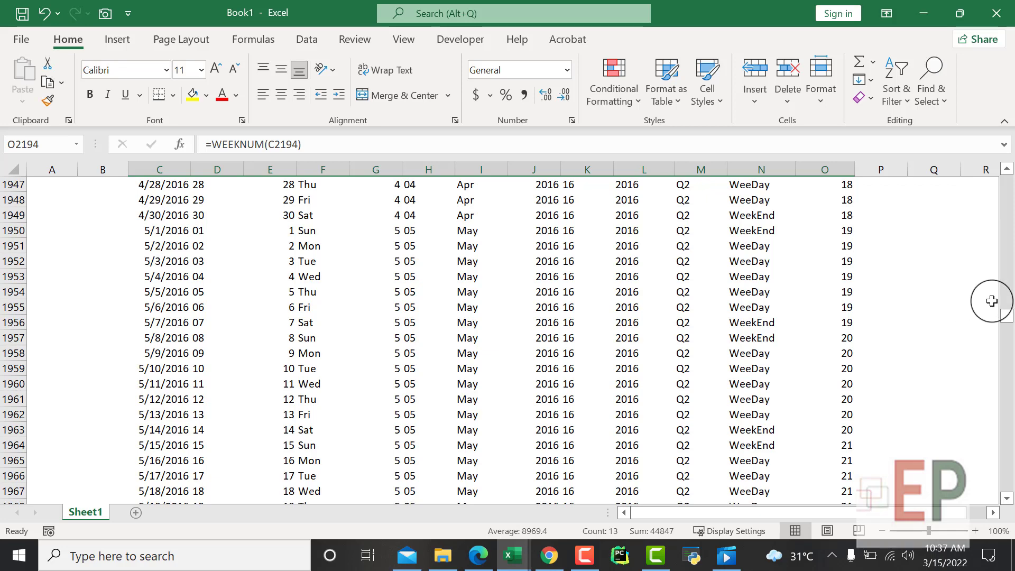
left_click_drag(1001, 317, 1006, 159)
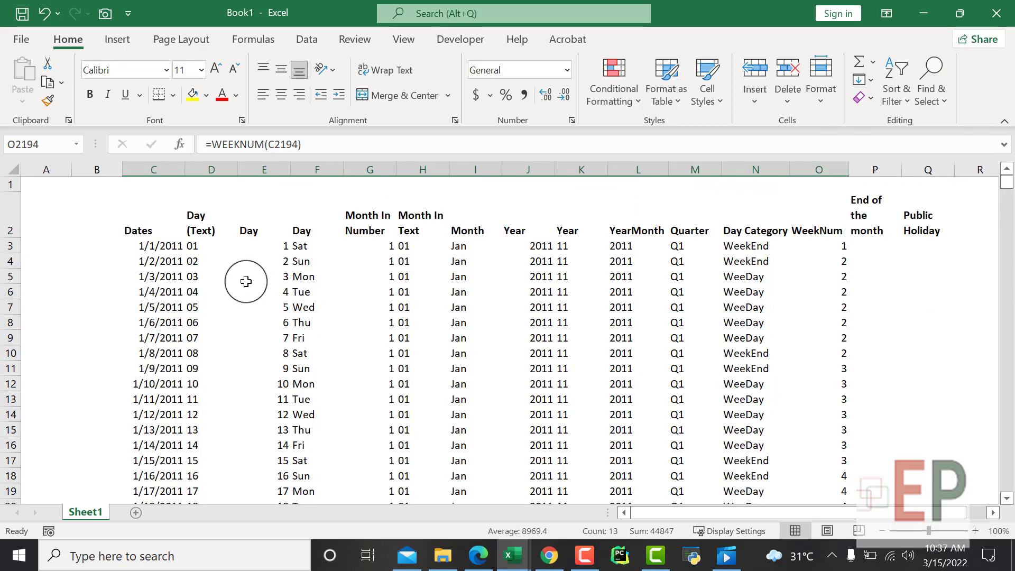
Freeze the panes at cell G3 and test the frozen headings by moving through the rows
left_click(404, 246)
left_click(362, 247)
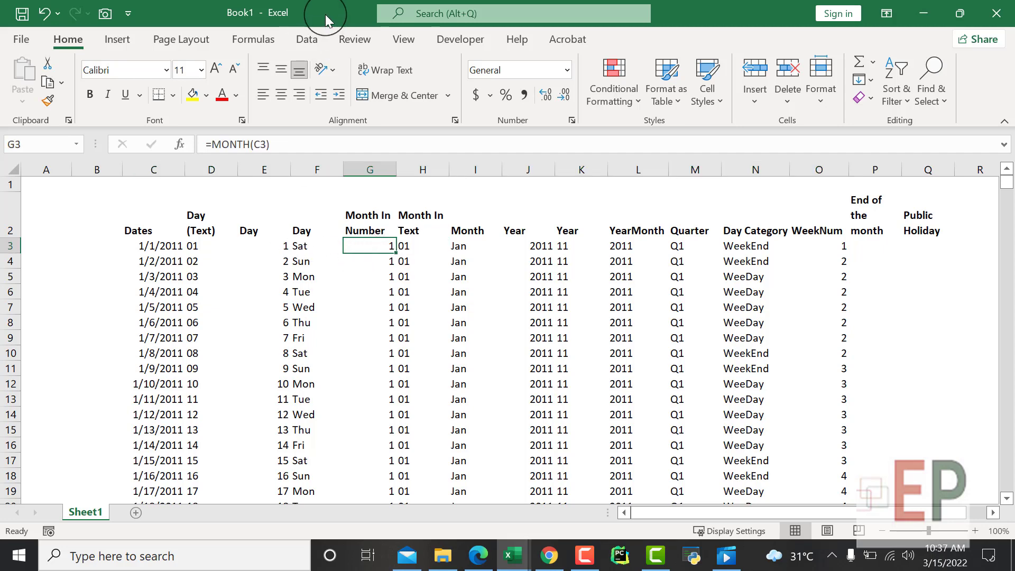
left_click(403, 39)
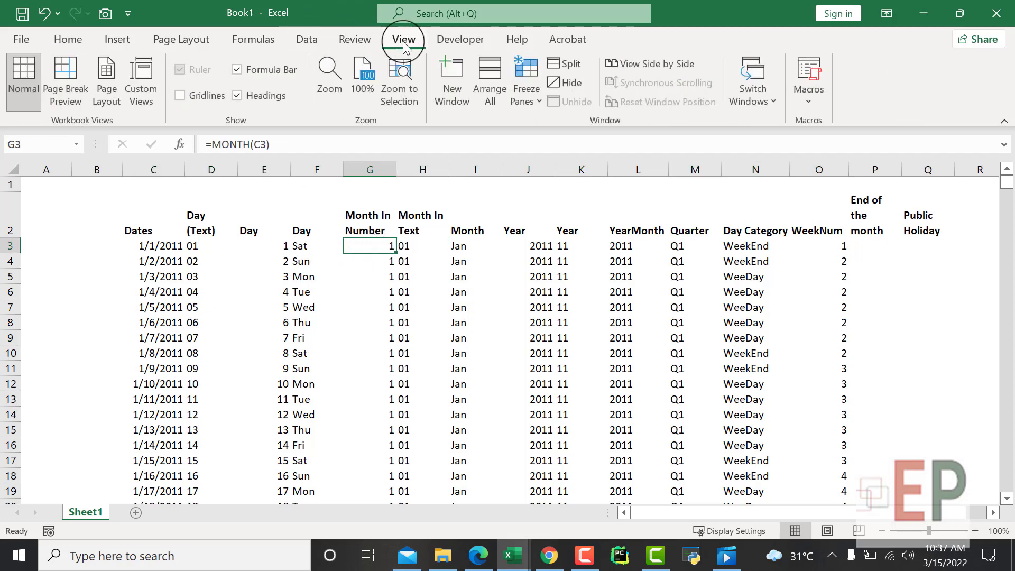
left_click(507, 82)
key("Escape")
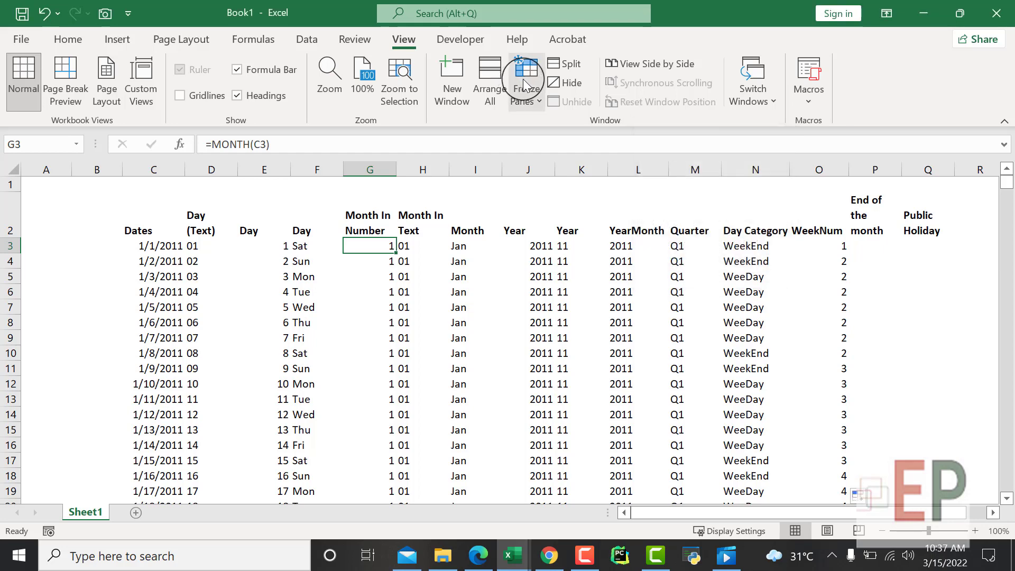
left_click(525, 84)
left_click(592, 148)
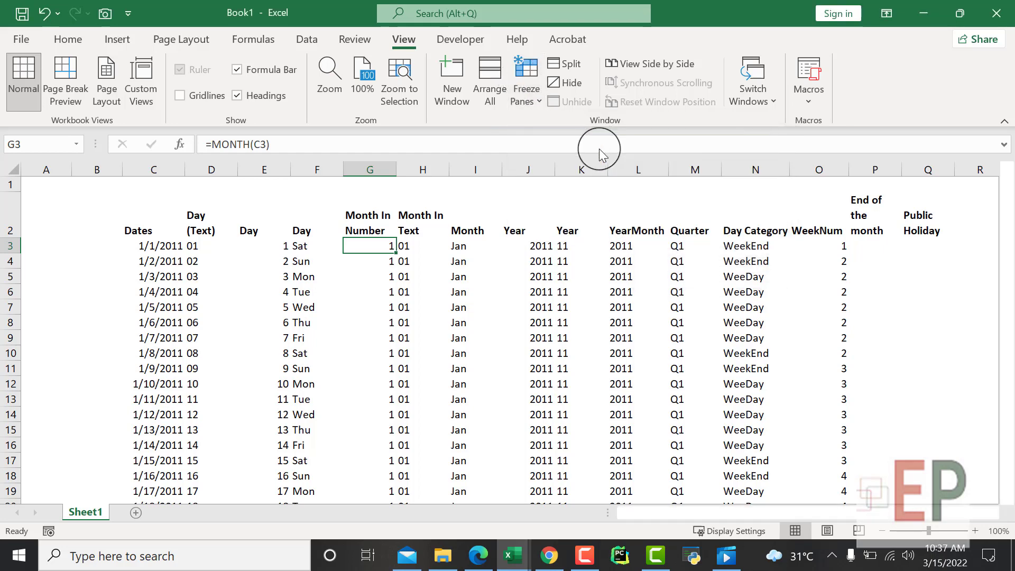
left_click(492, 312)
scroll(547, 338, "down", 5)
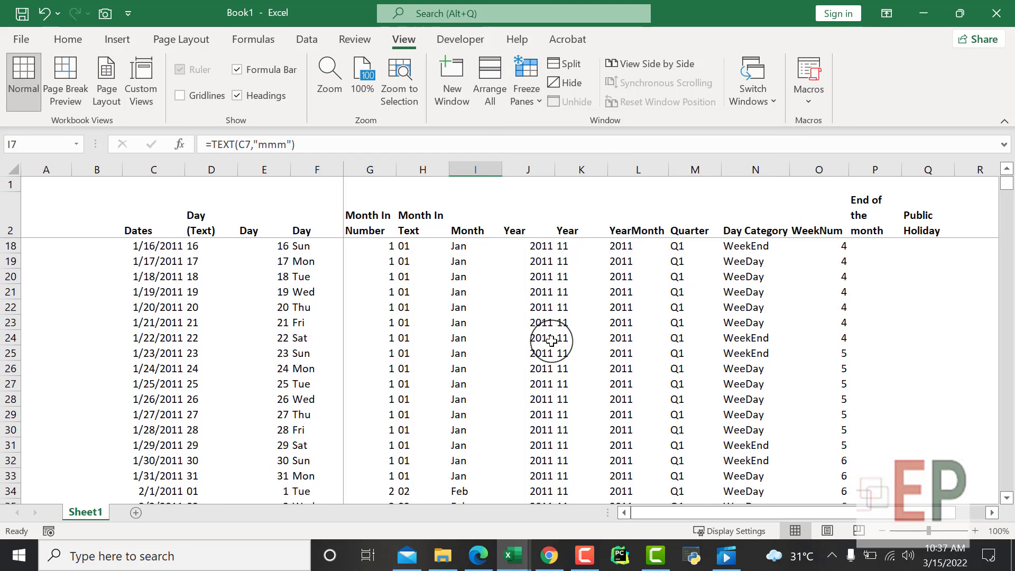
scroll(552, 340, "up", 5)
Try to undo the freeze, redo the WeekNum column fill, and unfreeze the panes
key("ctrl+z")
key("ctrl+z")
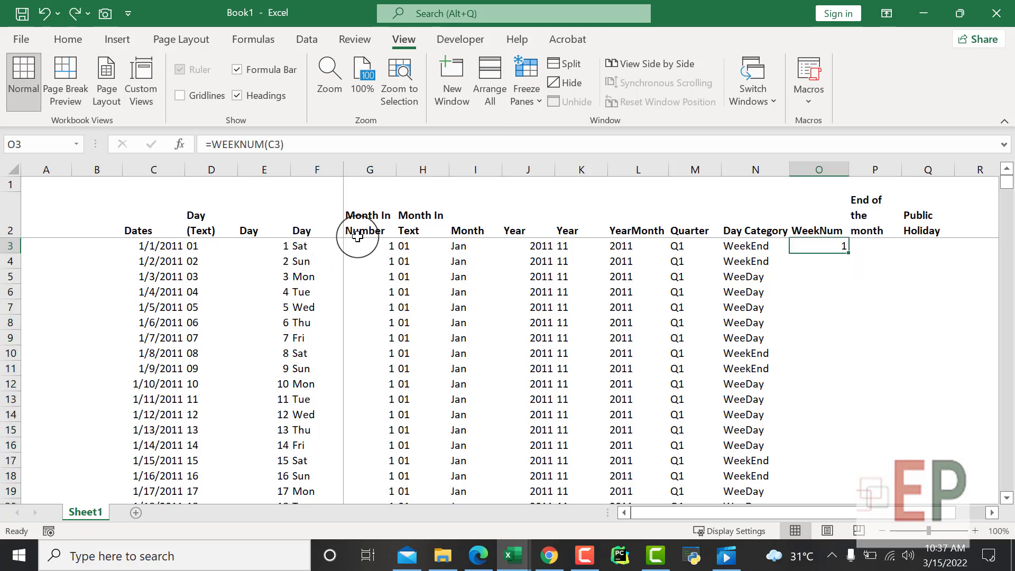
key("ctrl+y")
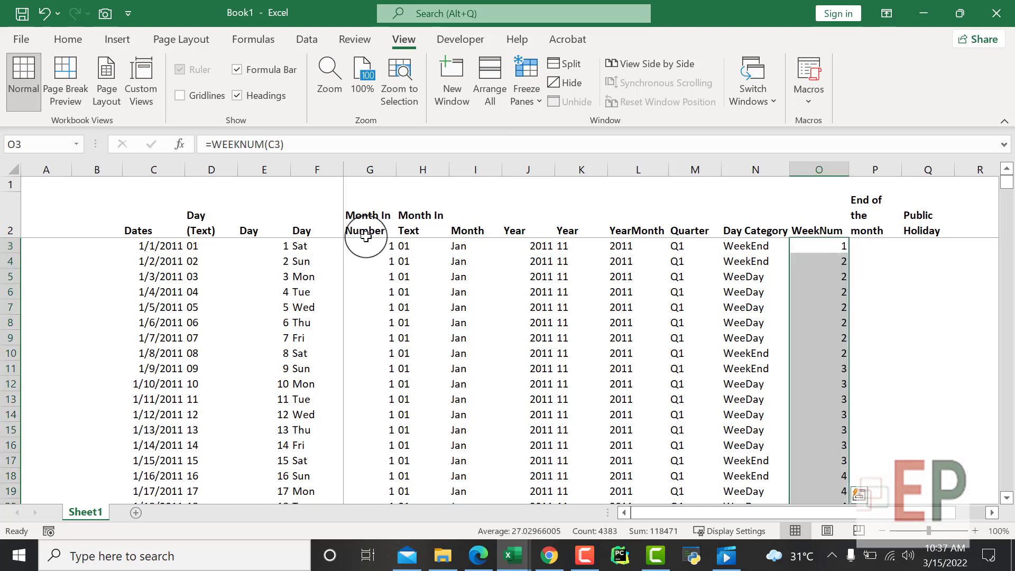
left_click(526, 87)
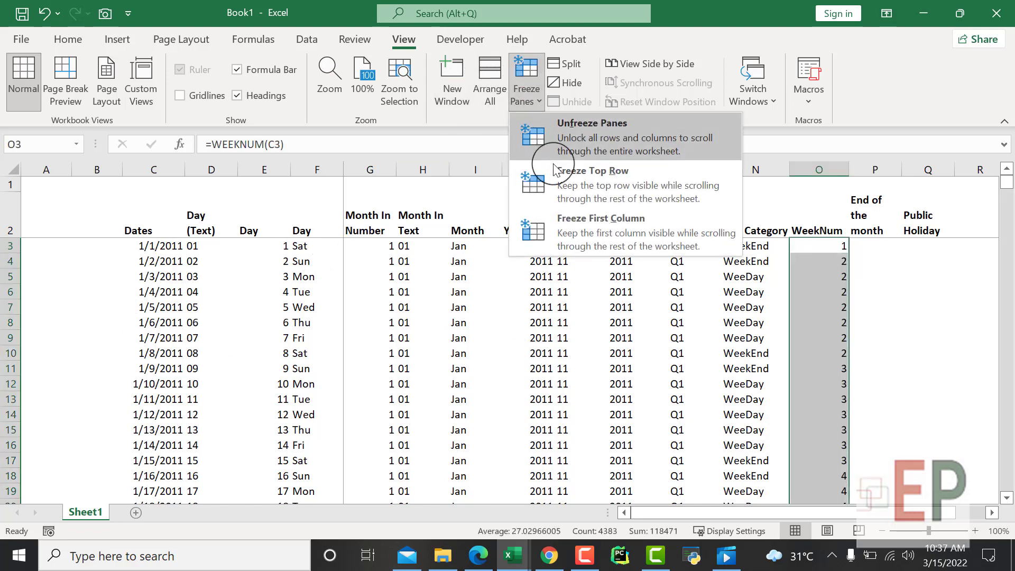
left_click(594, 150)
Freeze the panes at cell B4 so the heading rows and column A stay in view
left_click(134, 274)
left_click(99, 263)
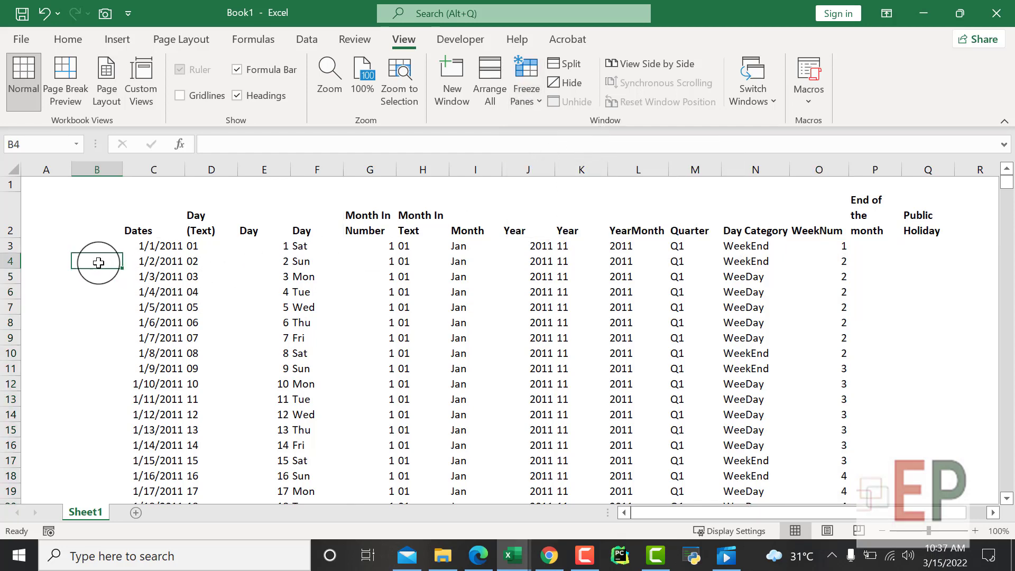
left_click(529, 96)
left_click(579, 133)
left_click(300, 321)
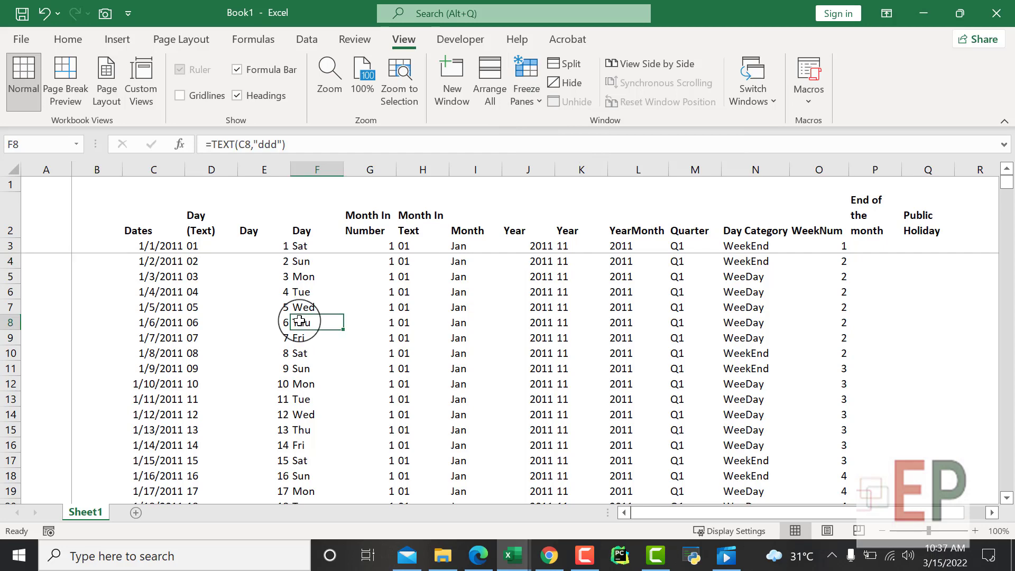
scroll(317, 338, "down", 3)
scroll(324, 345, "up", 3)
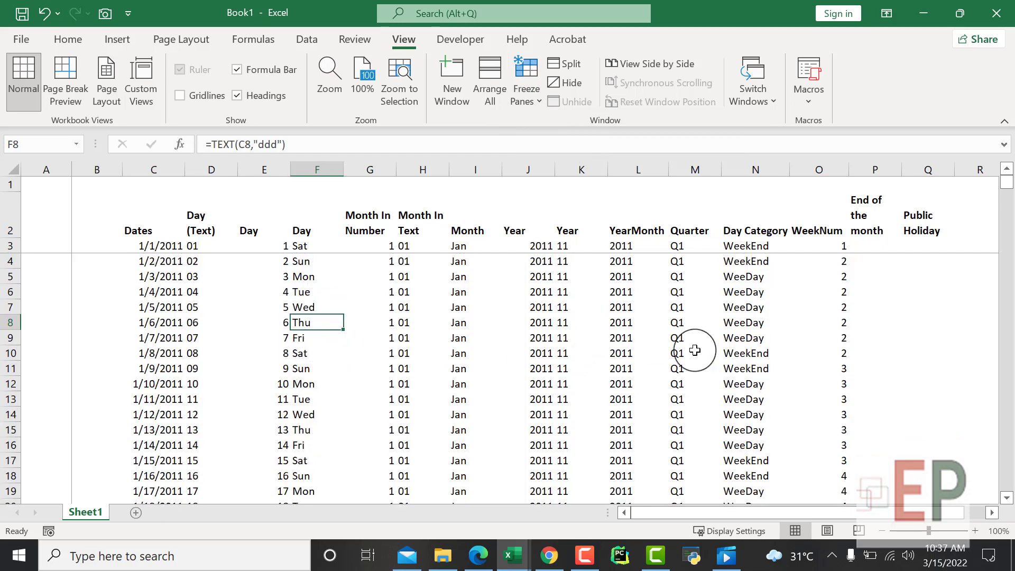
Widen column P, which holds the End of the month heading
left_click_drag(902, 172, 916, 175)
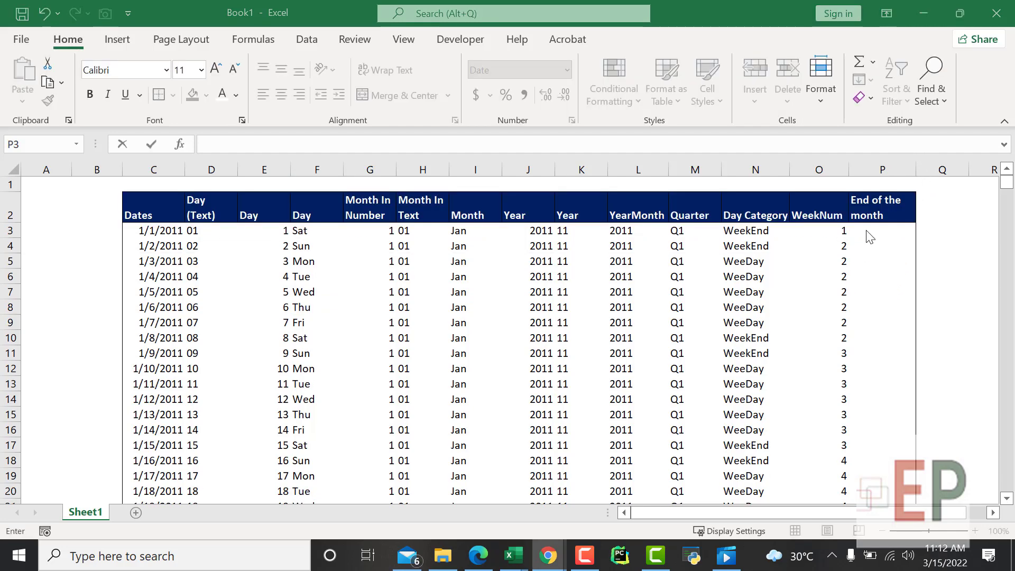
Enter =EOMONTH(C3,0) in cell P3 and fill it down the End of the month column
left_click(870, 232)
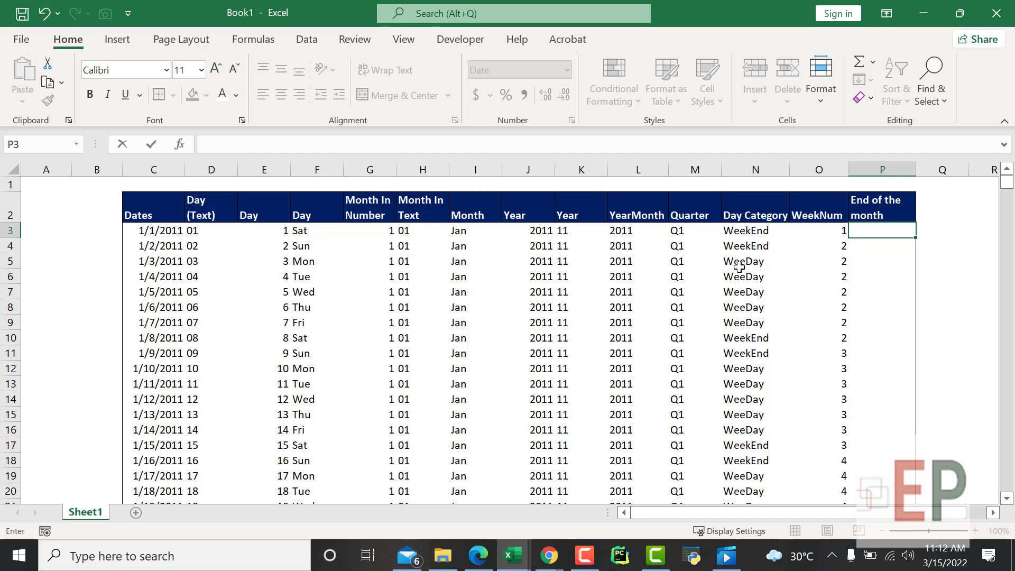
left_click(146, 233)
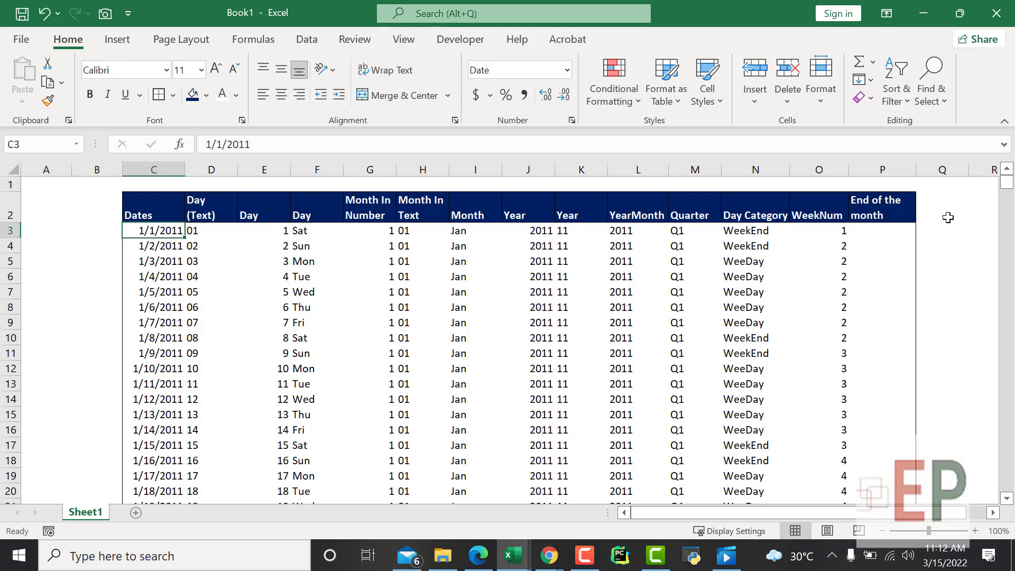
left_click(895, 230)
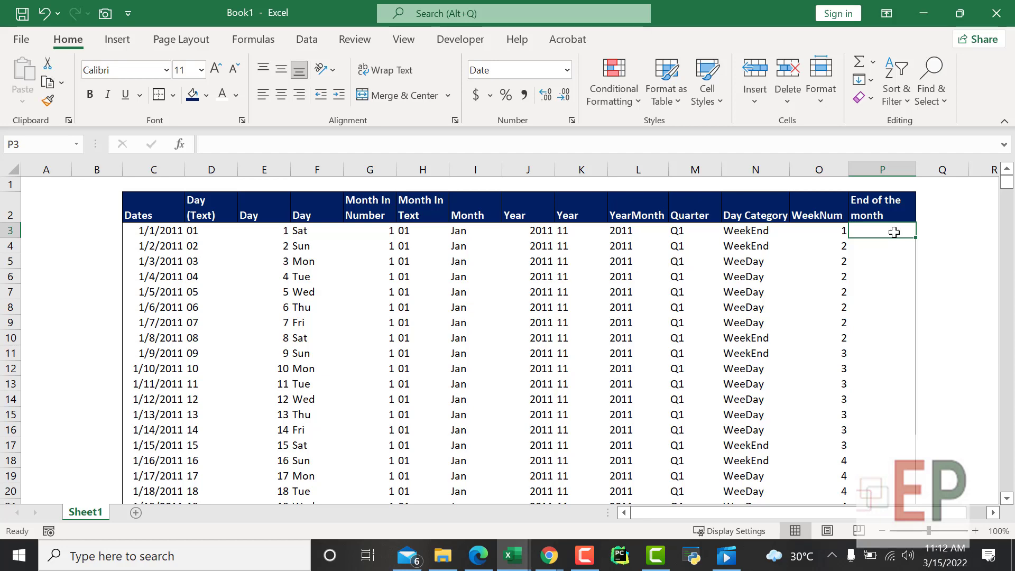
type("=EOD")
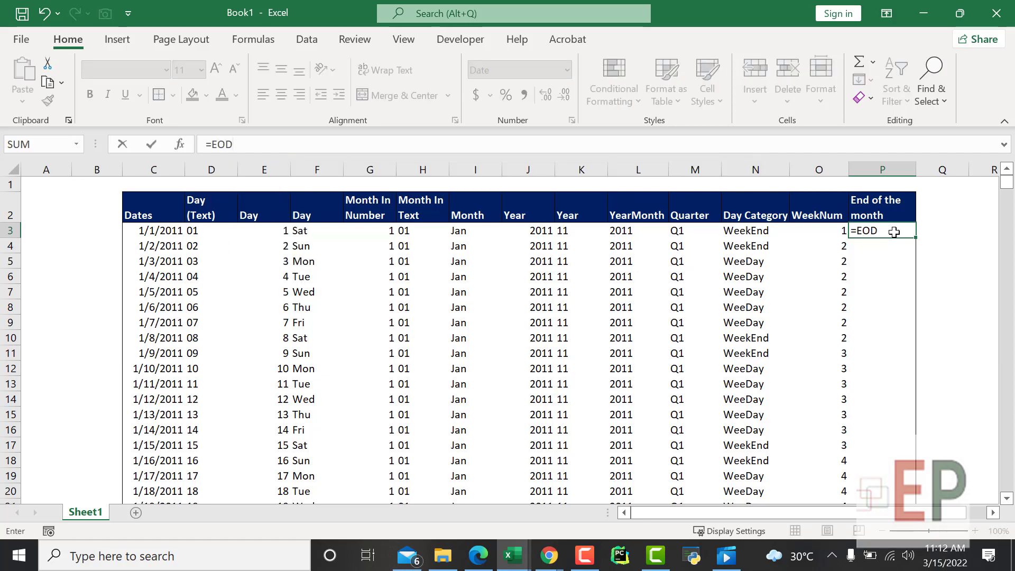
key("BackSpace")
key("Tab")
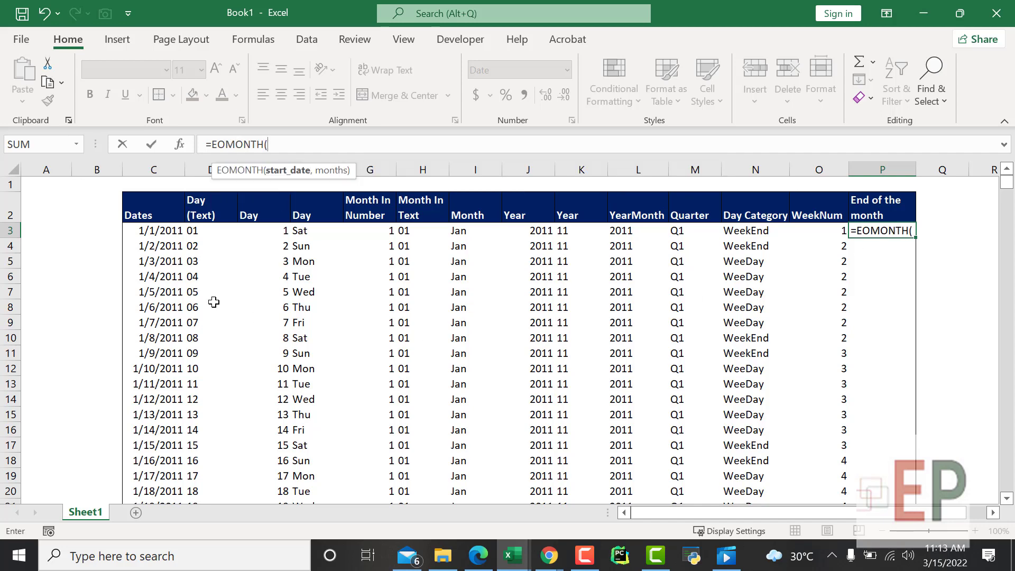
left_click(149, 232)
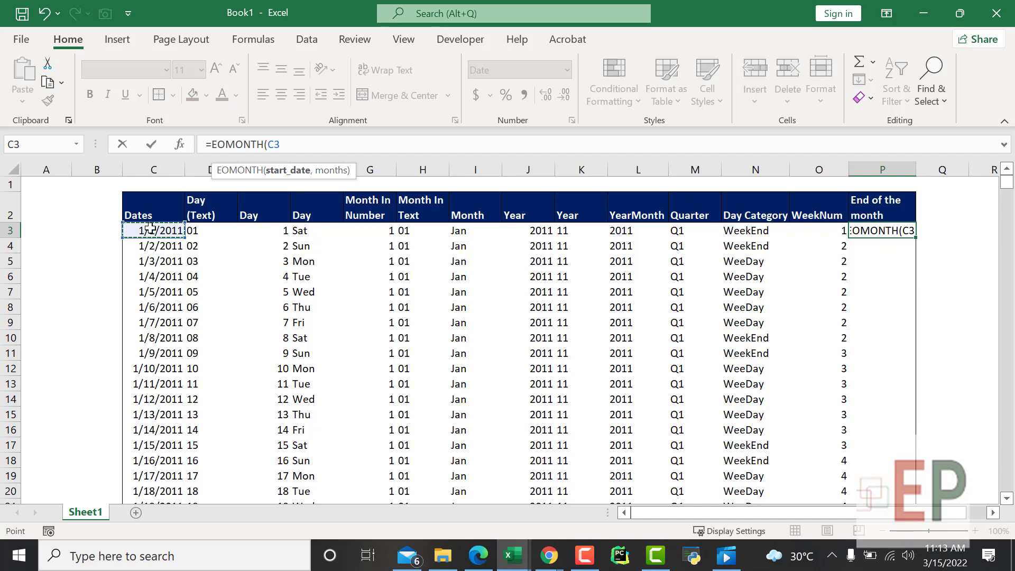
type(",")
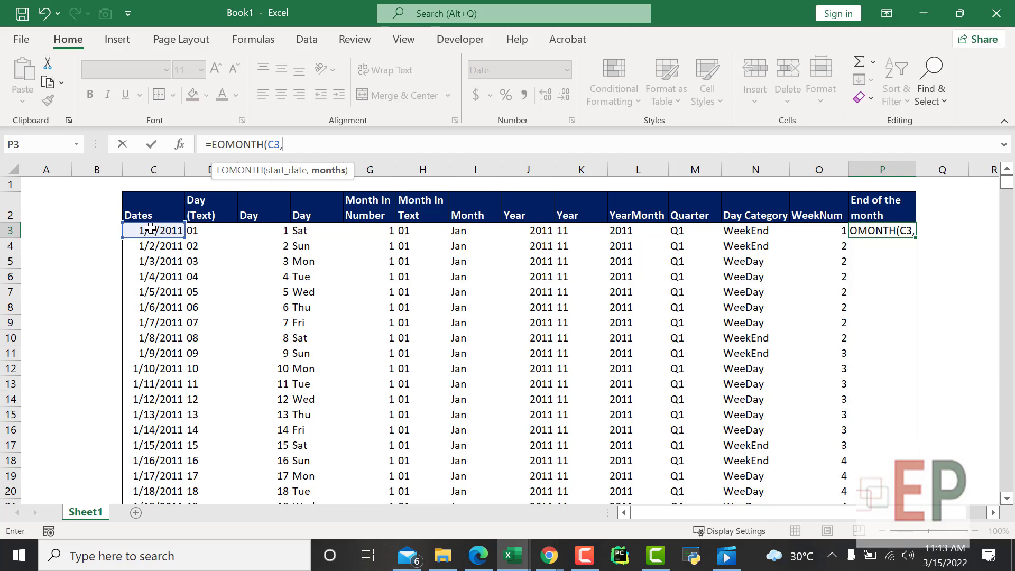
type("0)")
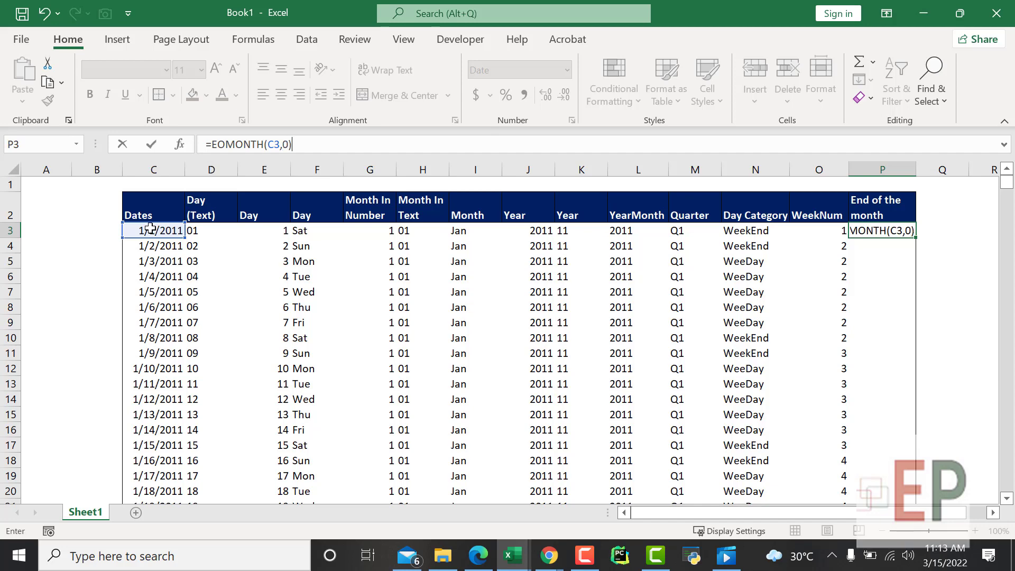
key("ctrl+Return")
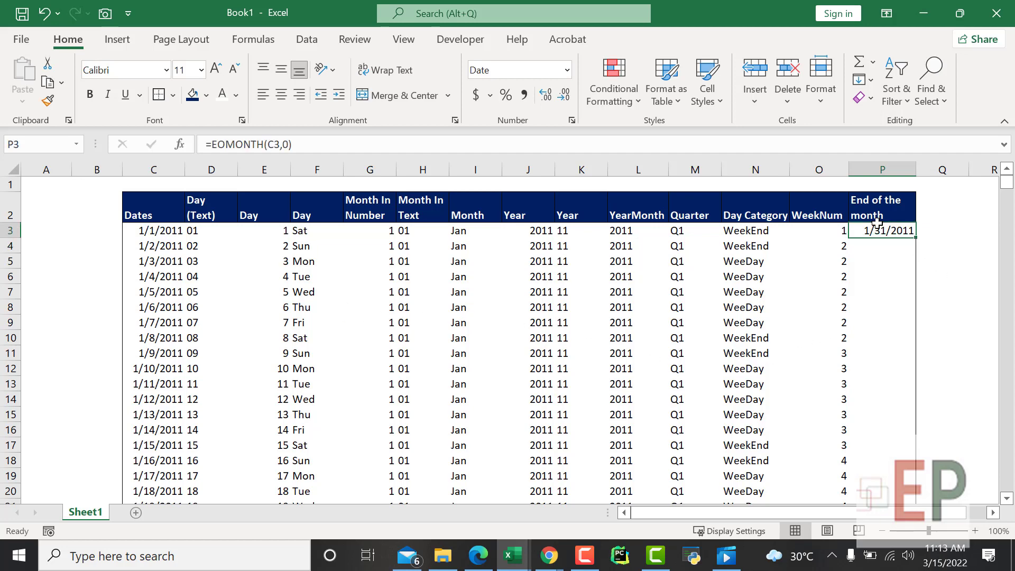
double_click(916, 237)
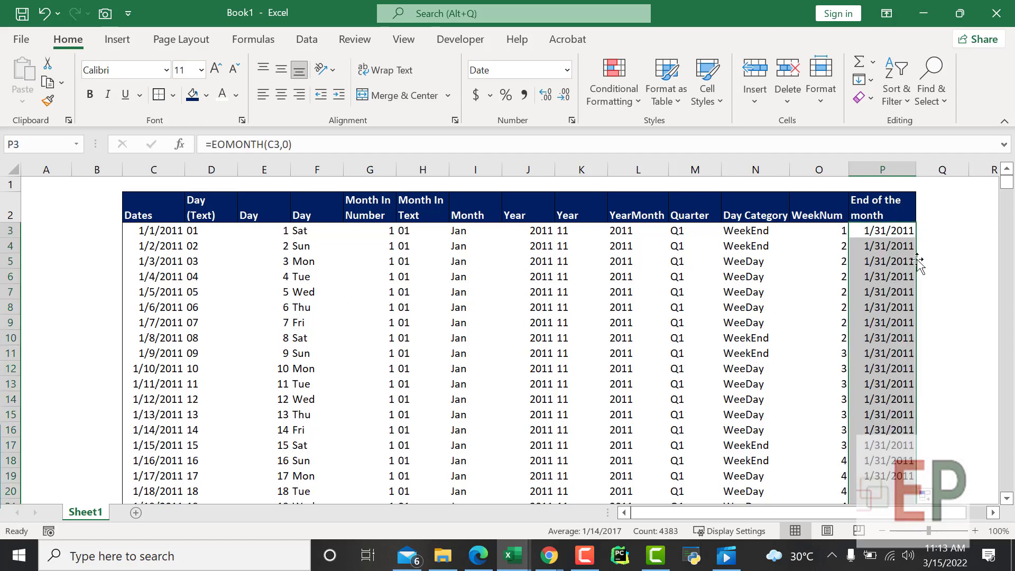
Copy the End of the month heading into cell Q2 and extend its text to "End of the month Feb"
left_click(864, 204)
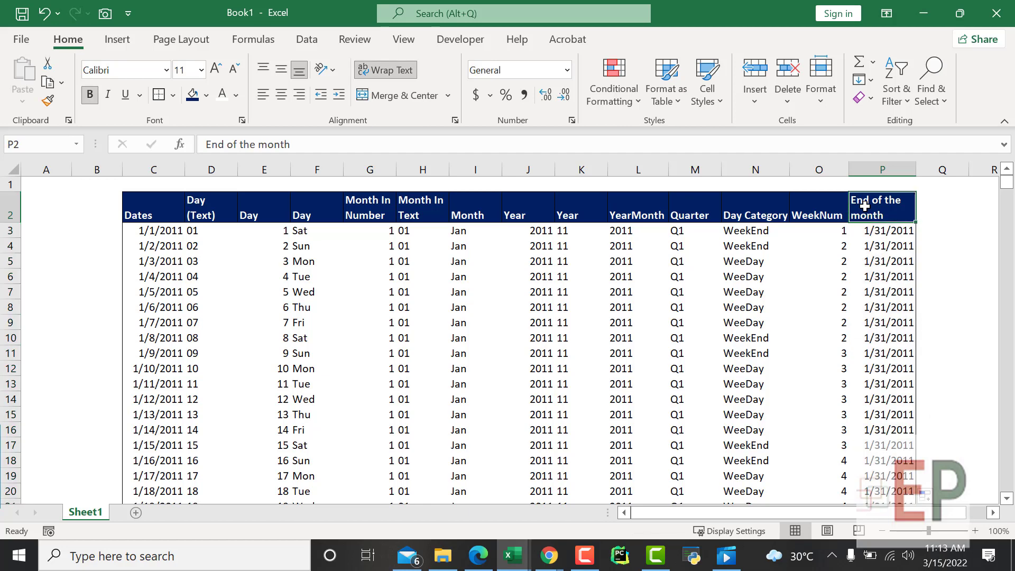
key("ctrl+c")
left_click(922, 211)
key("ctrl+v")
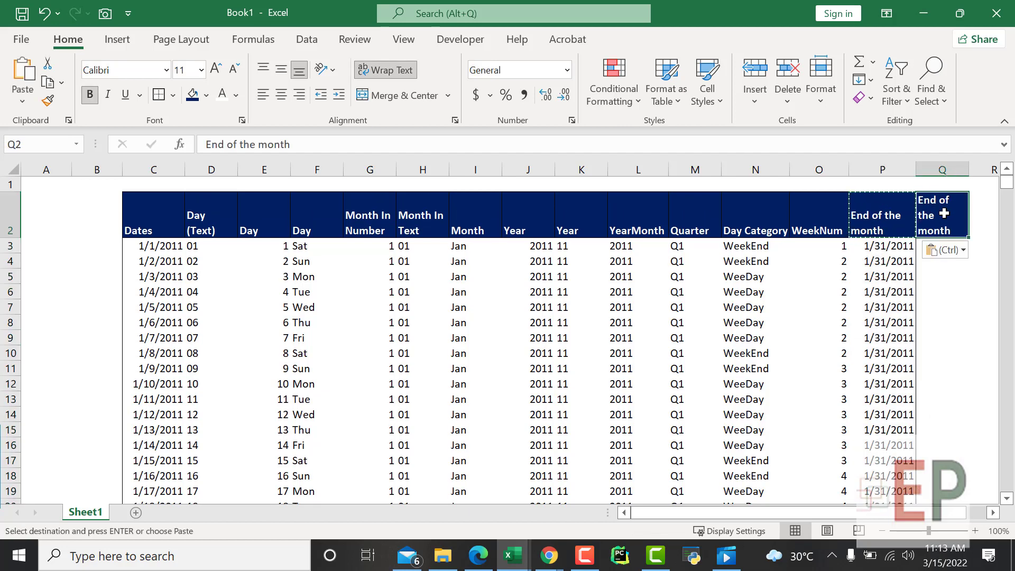
left_click(399, 150)
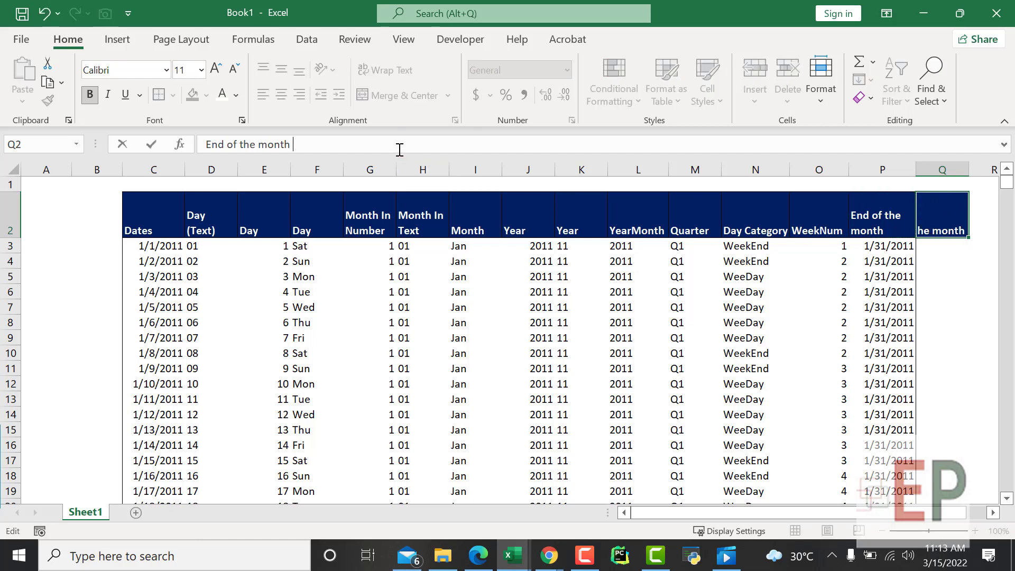
type("fEB")
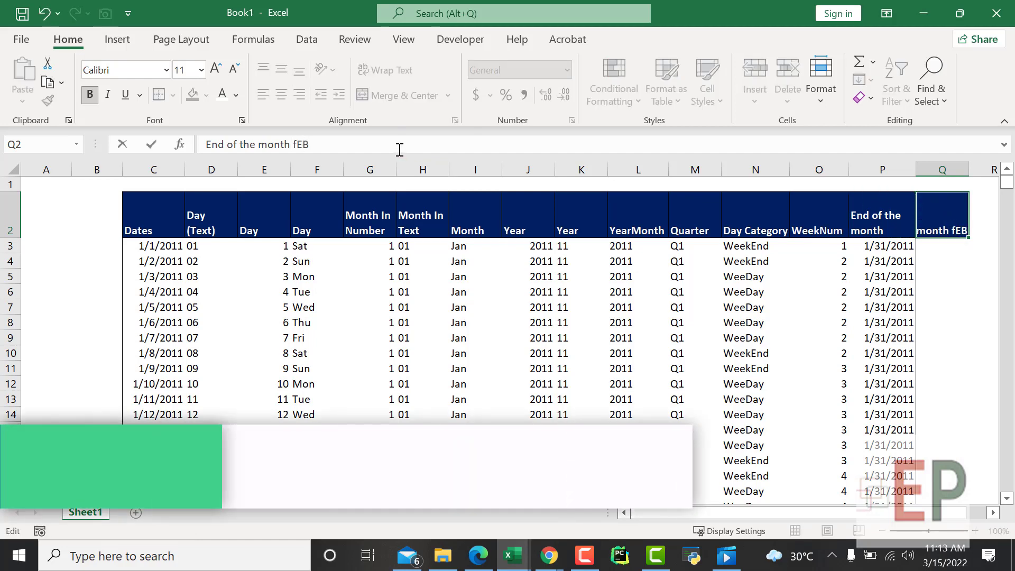
key("Return")
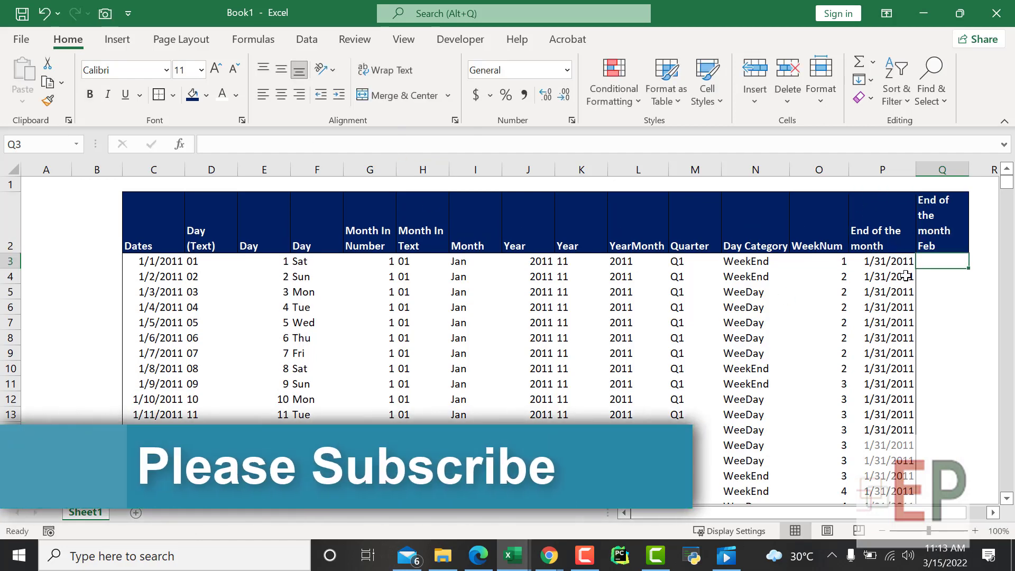
Enter =EOMONTH(C3,1) in cell Q3 for the end of the following month
type("=eom")
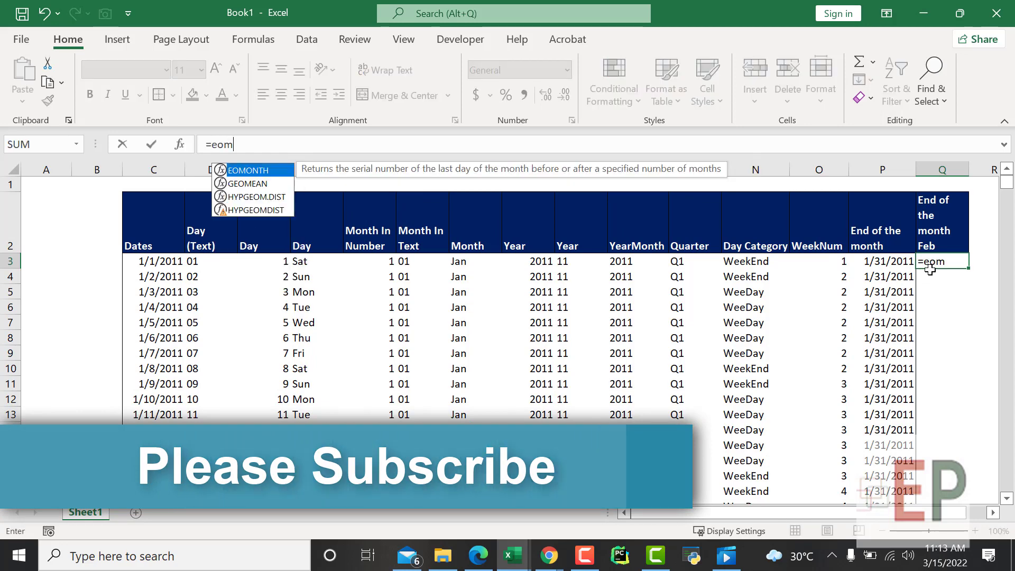
key("Tab")
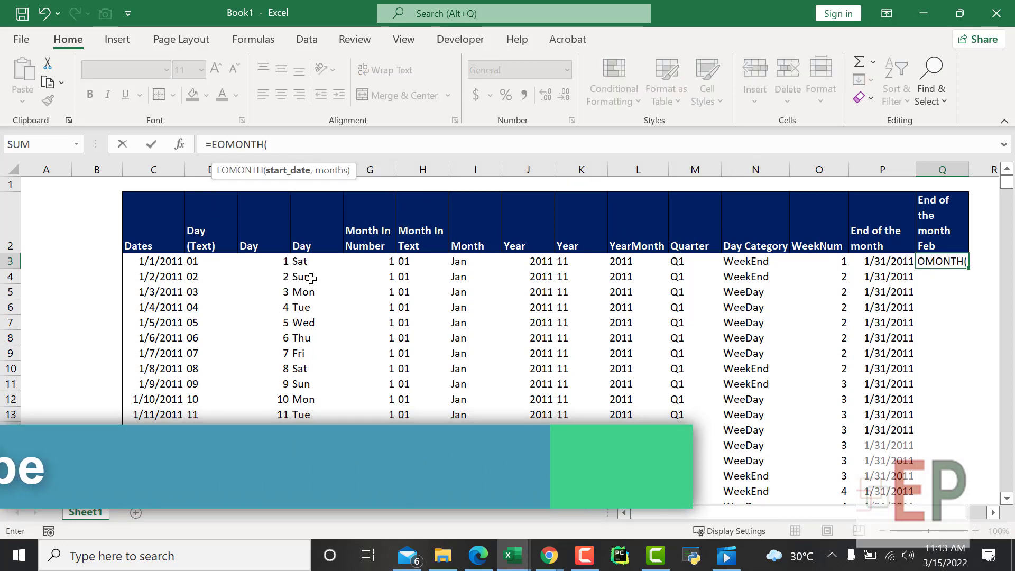
left_click(160, 260)
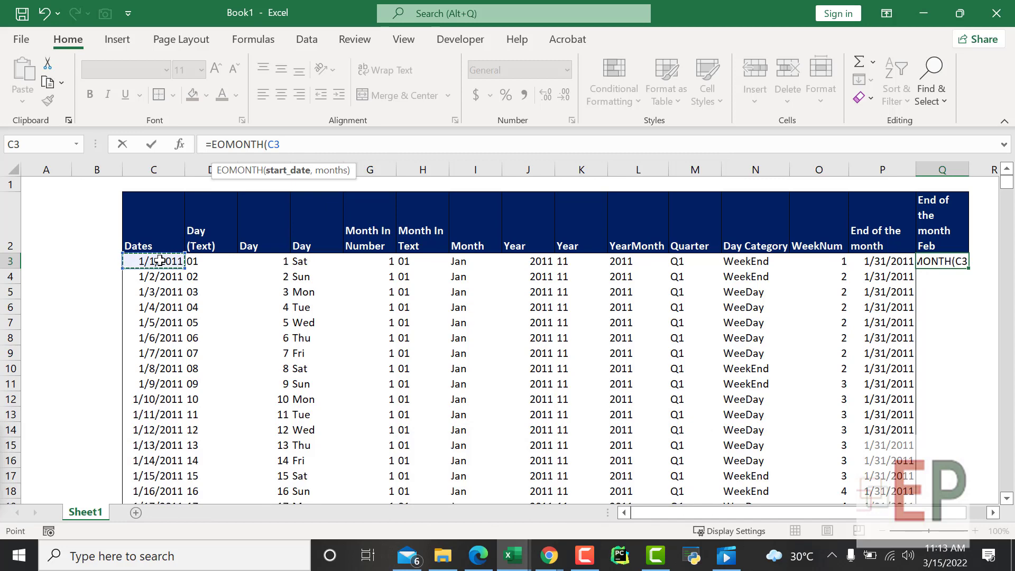
type(",")
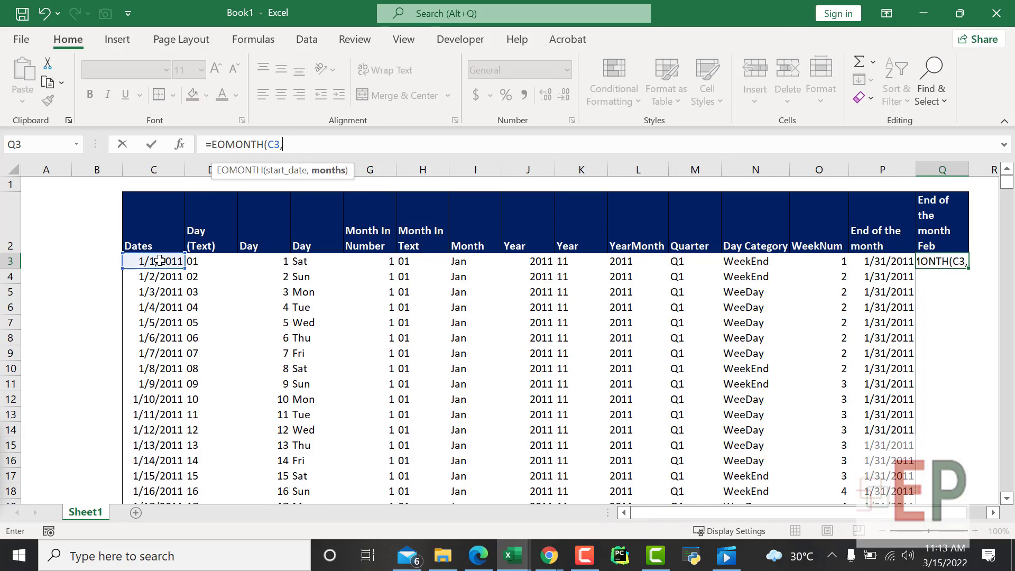
type("1)")
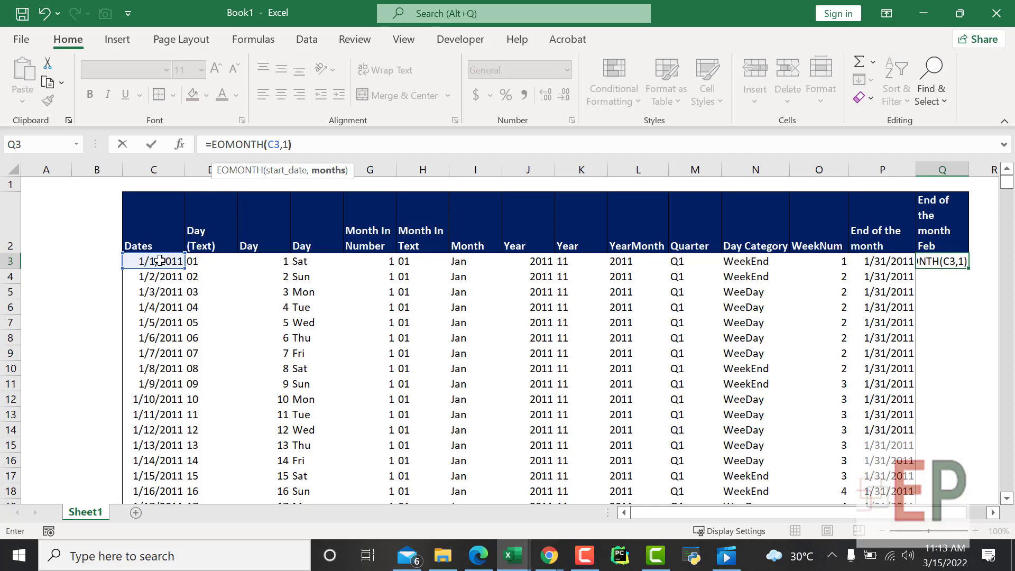
key("Return")
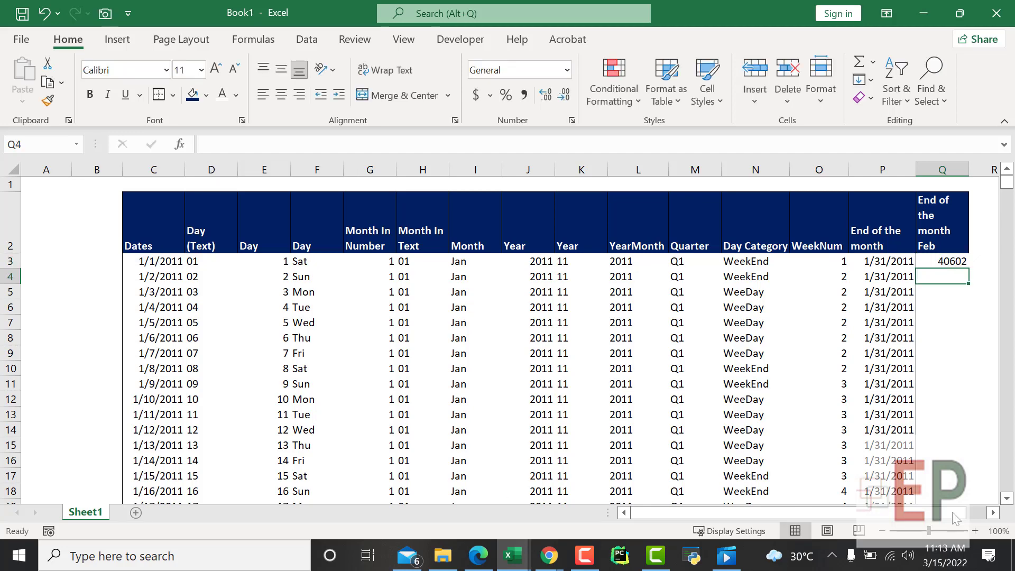
Copy the date format from P3 to Q3 and widen column Q to fit the date
left_click(889, 262)
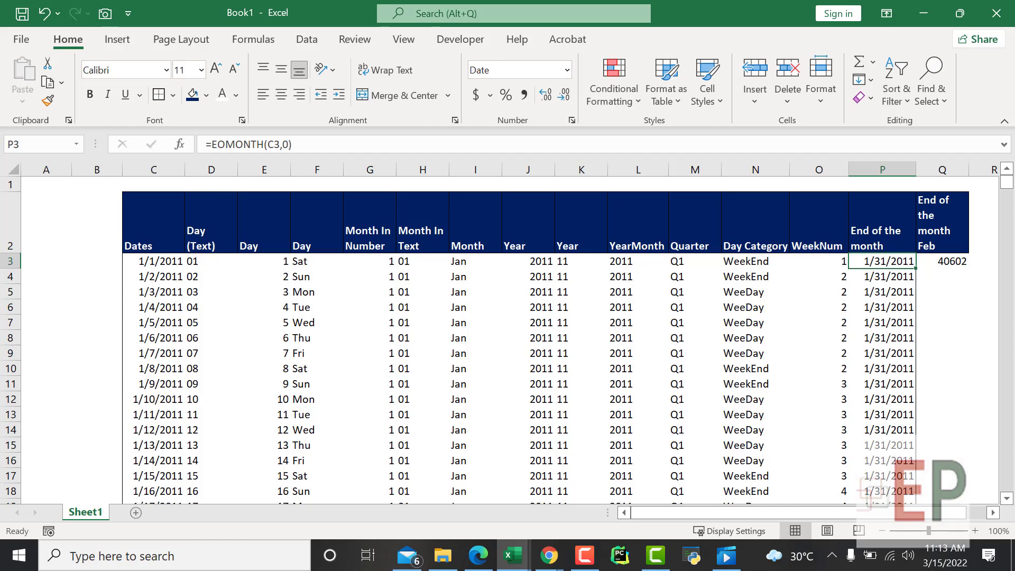
left_click(49, 101)
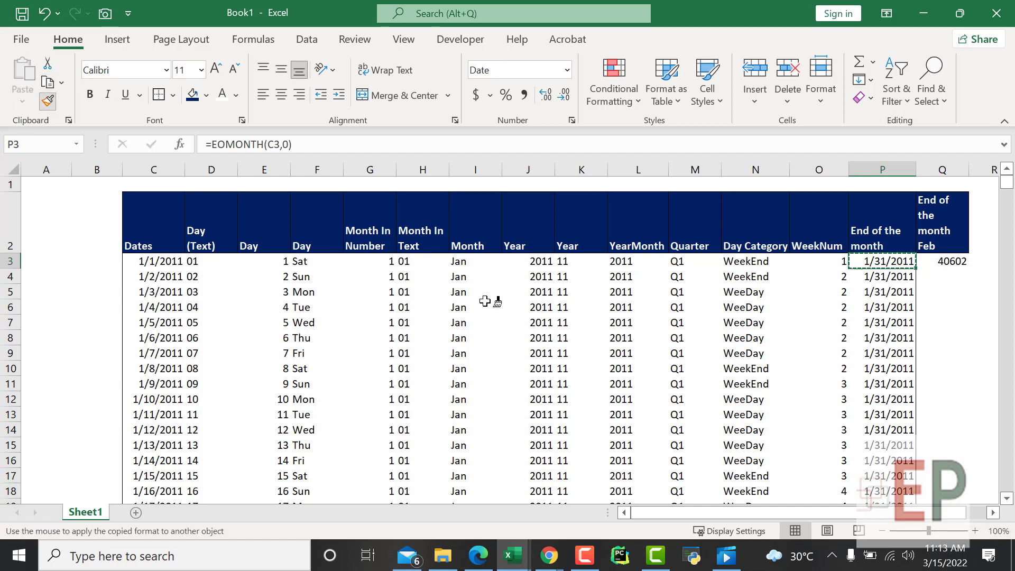
left_click(929, 266)
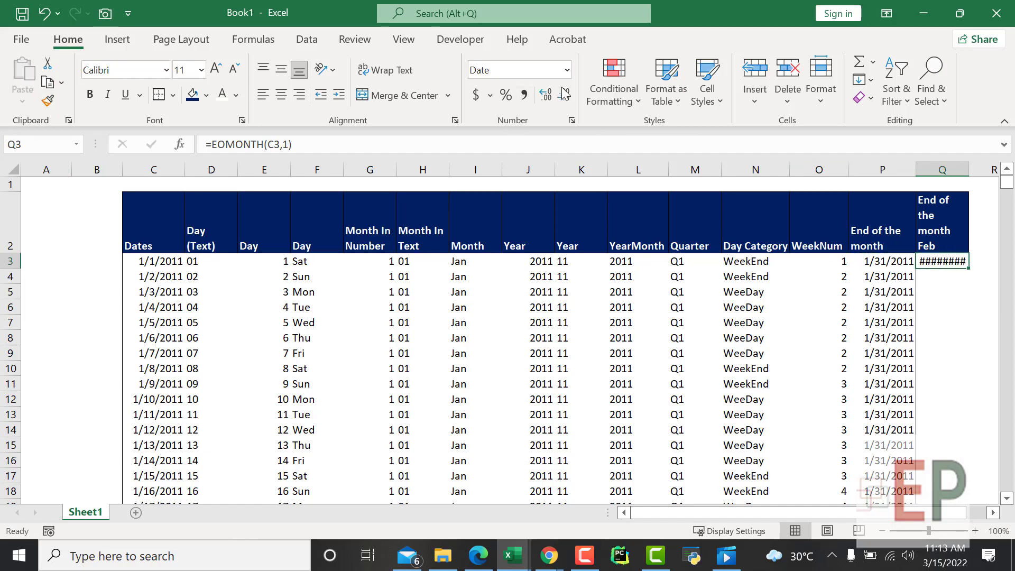
left_click_drag(972, 167, 974, 168)
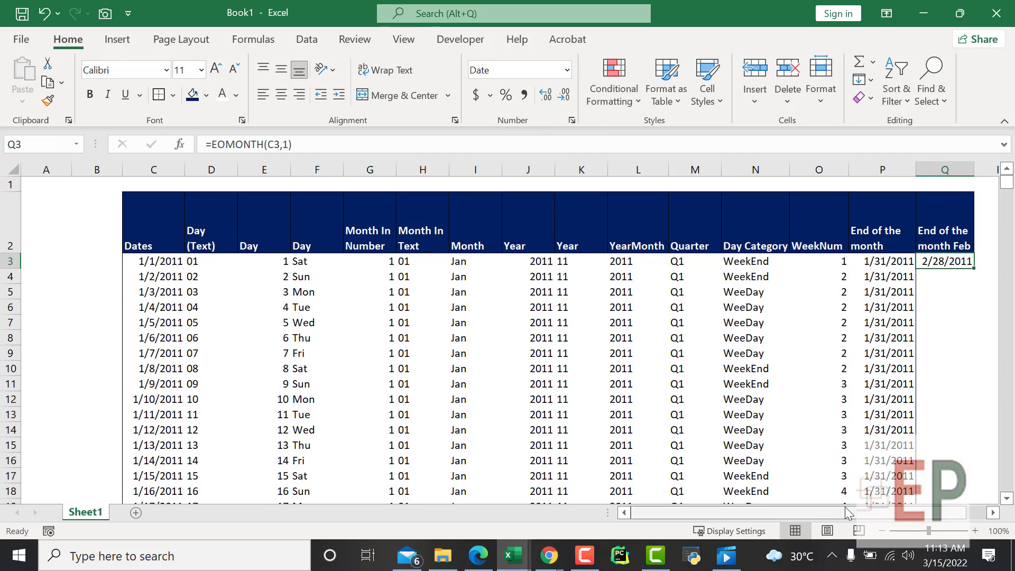
left_click_drag(864, 508, 884, 509)
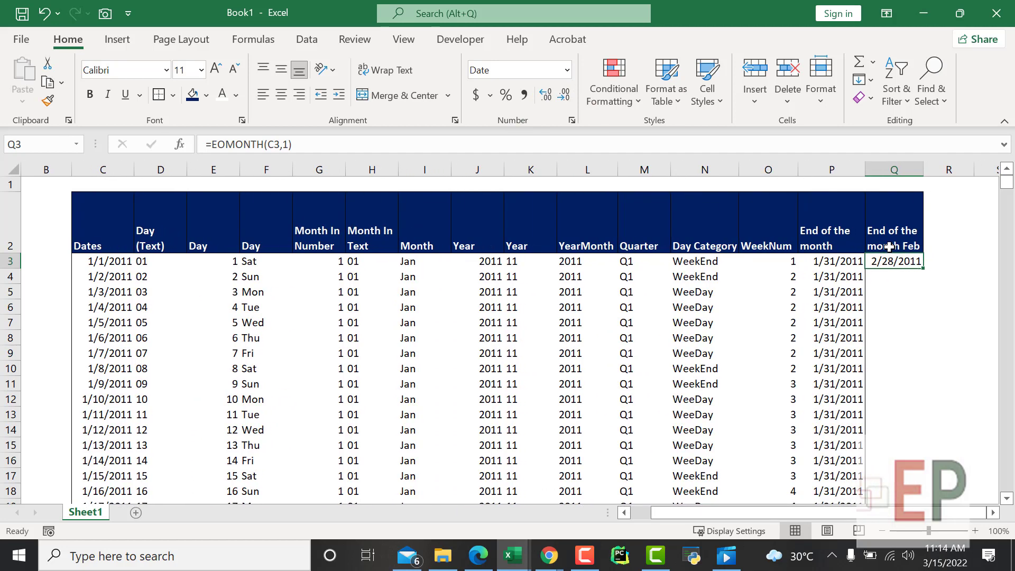
Change the months argument of the EOMONTH formula in Q3 to 6
left_click(287, 144)
key("BackSpace")
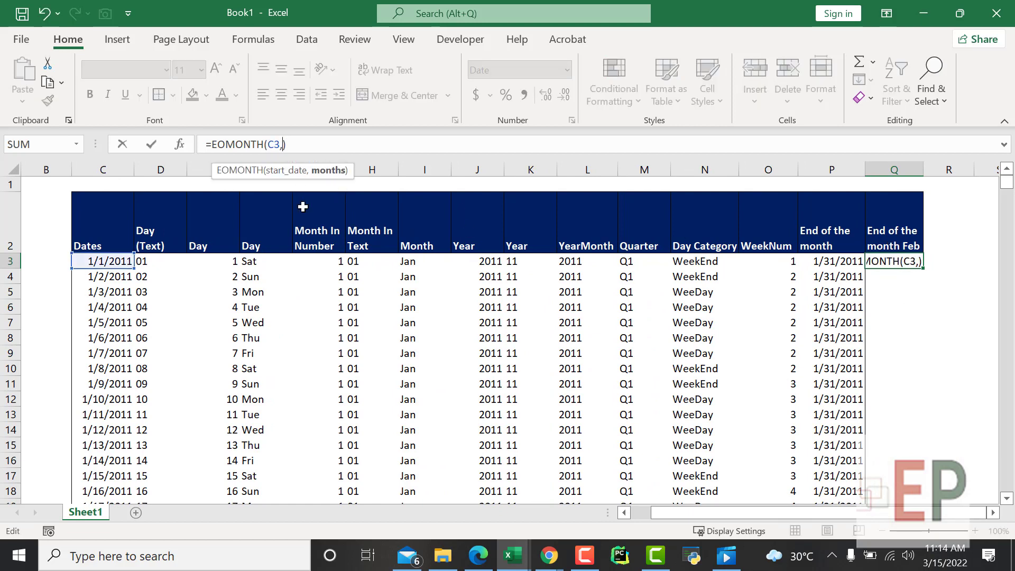
type("6")
key("Return")
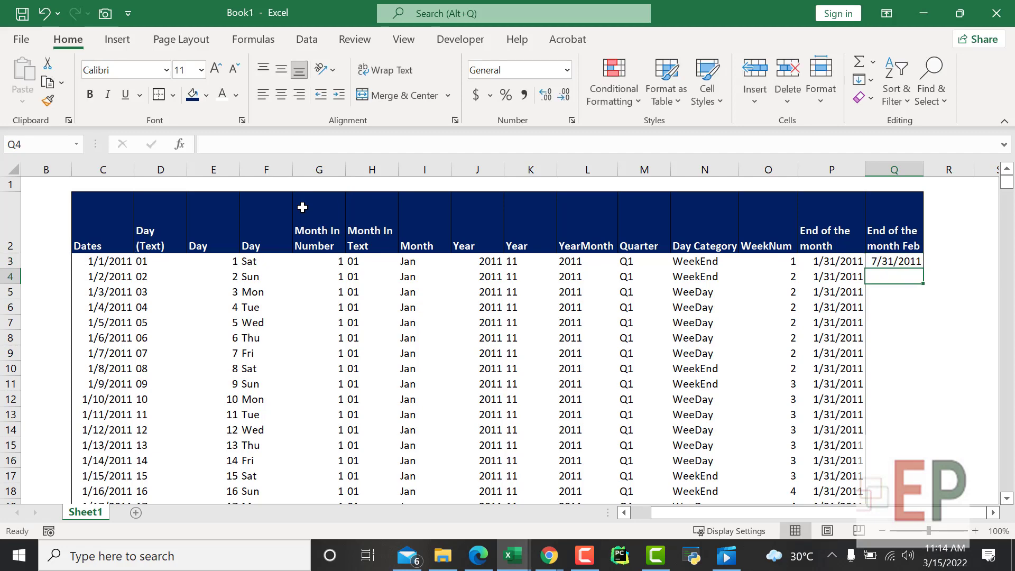
Make the months argument in Q3 negative so the formula reads =EOMONTH(C3,-6)
key("Up")
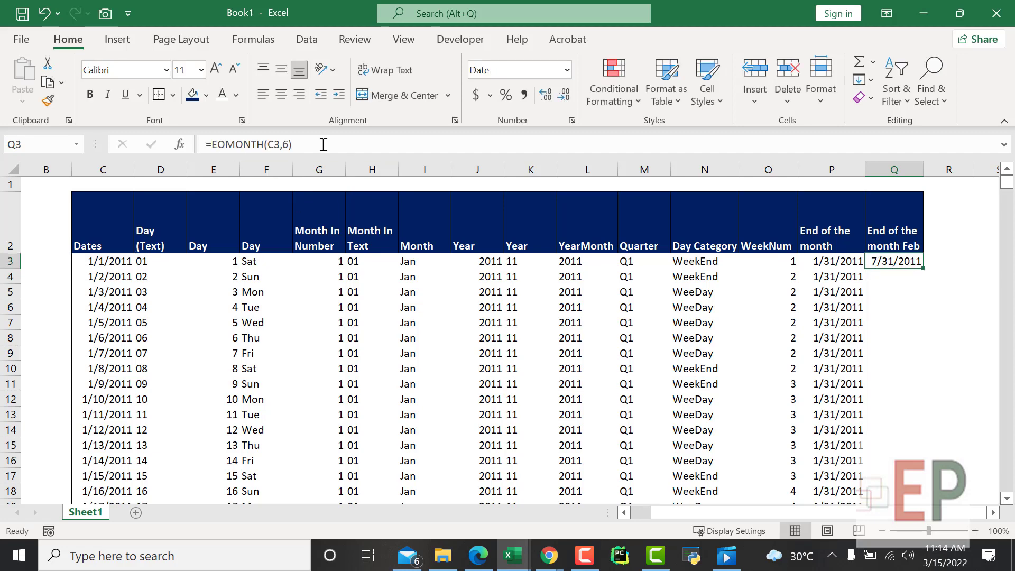
left_click(279, 145)
key("Right")
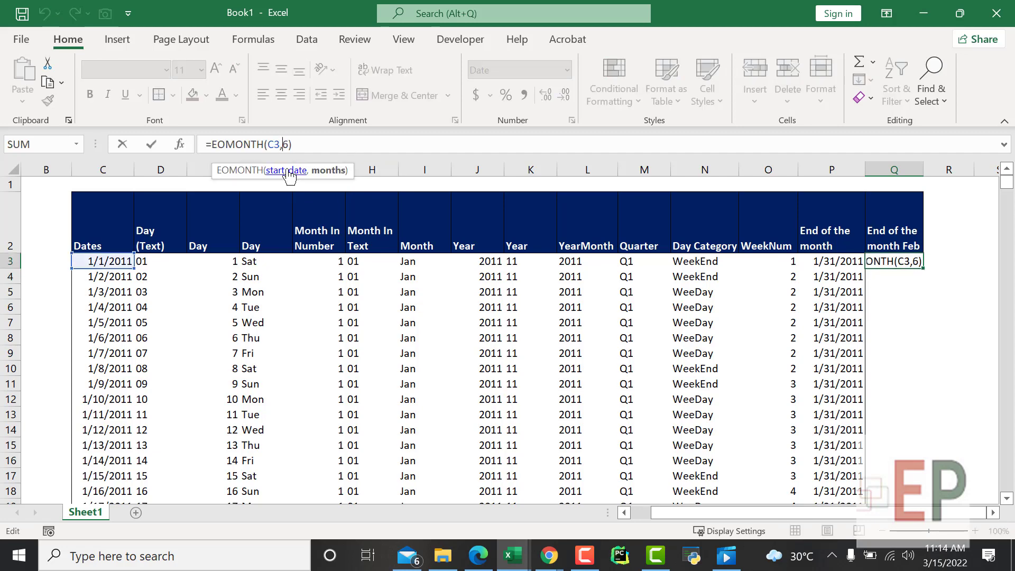
type("-")
key("Return")
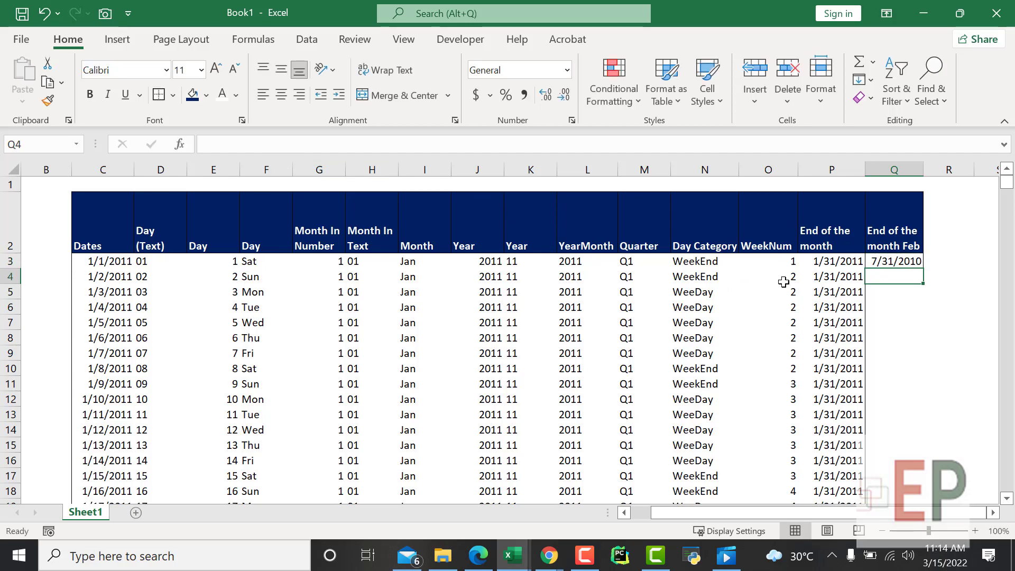
left_click(885, 261)
left_click(889, 291)
left_click(893, 262)
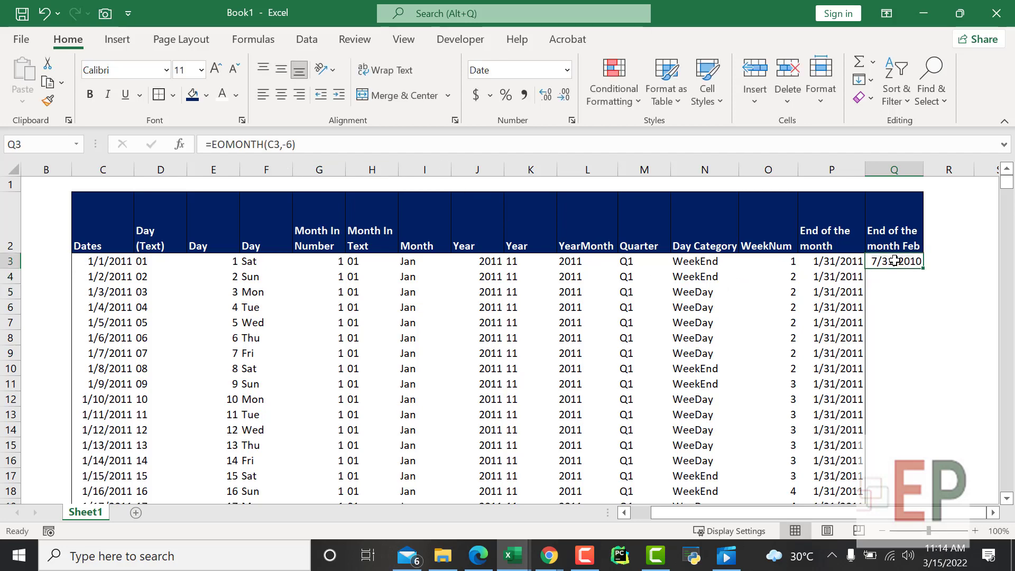
Delete the whole column Q with the End of the month Feb trial
left_click(896, 178)
left_click(895, 170)
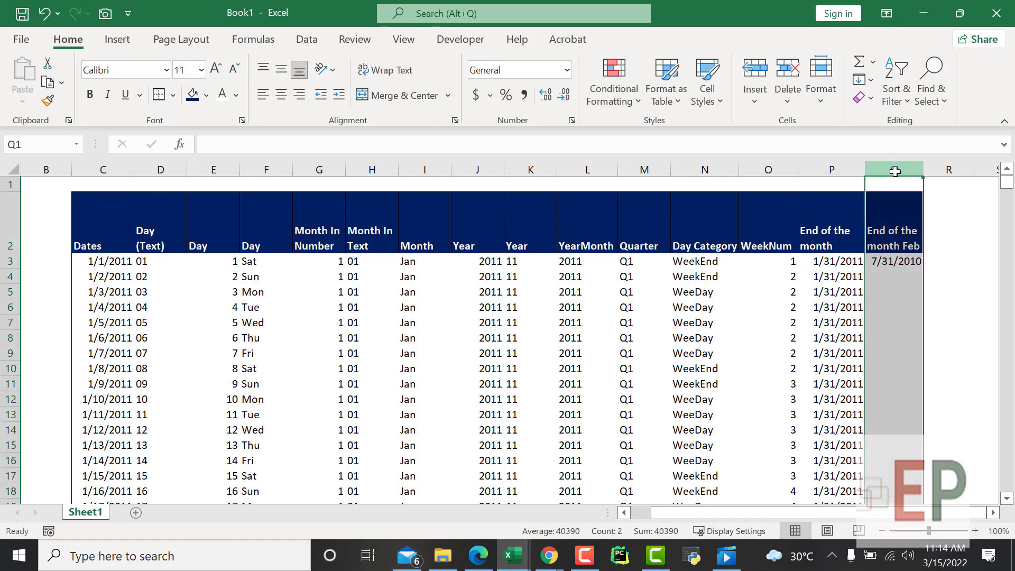
key("ctrl+minus")
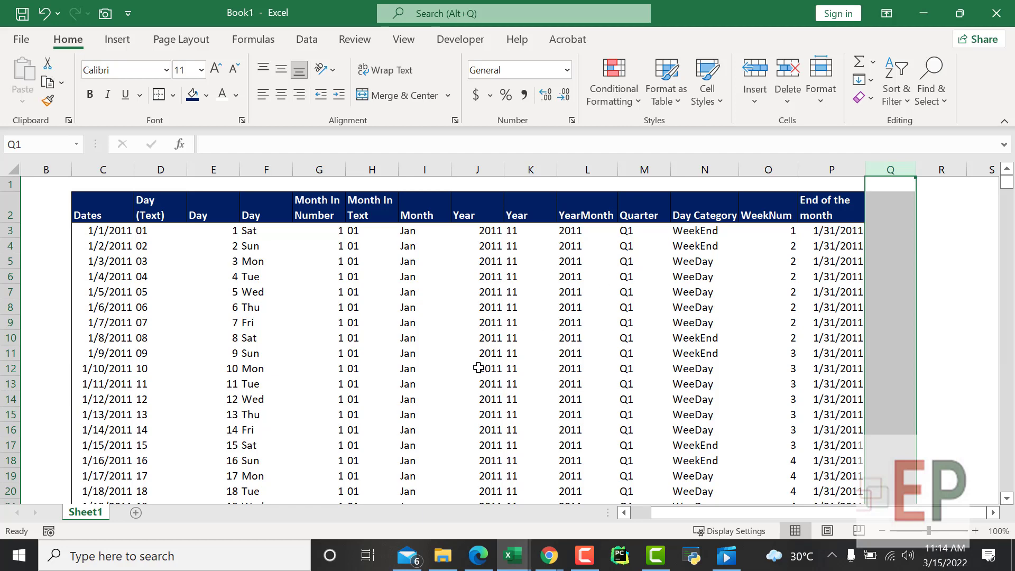
Add a Public Holidays heading in cell Q2, beside the End of the month column
left_click(880, 200)
type("Pub")
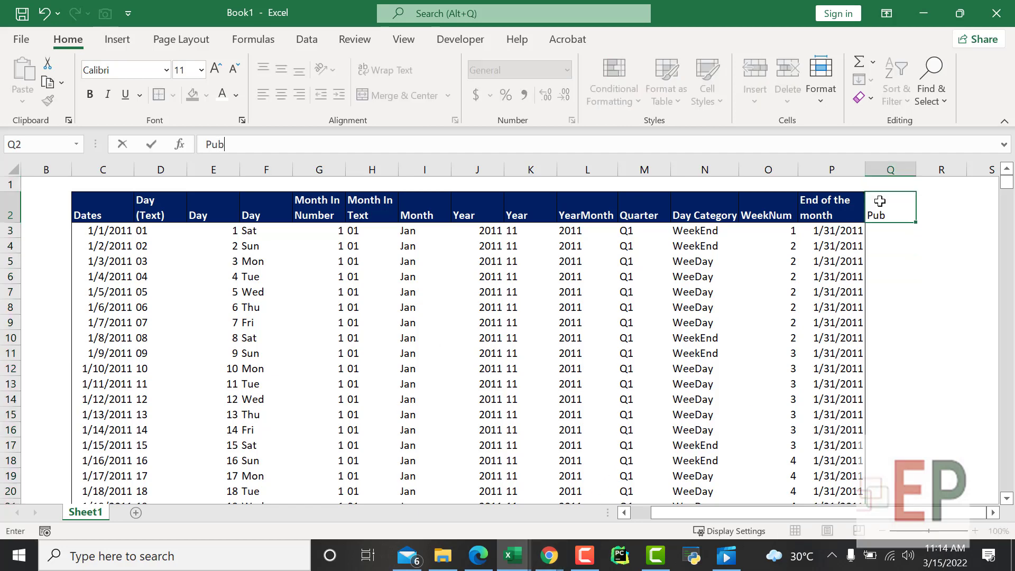
type("lic Holidays")
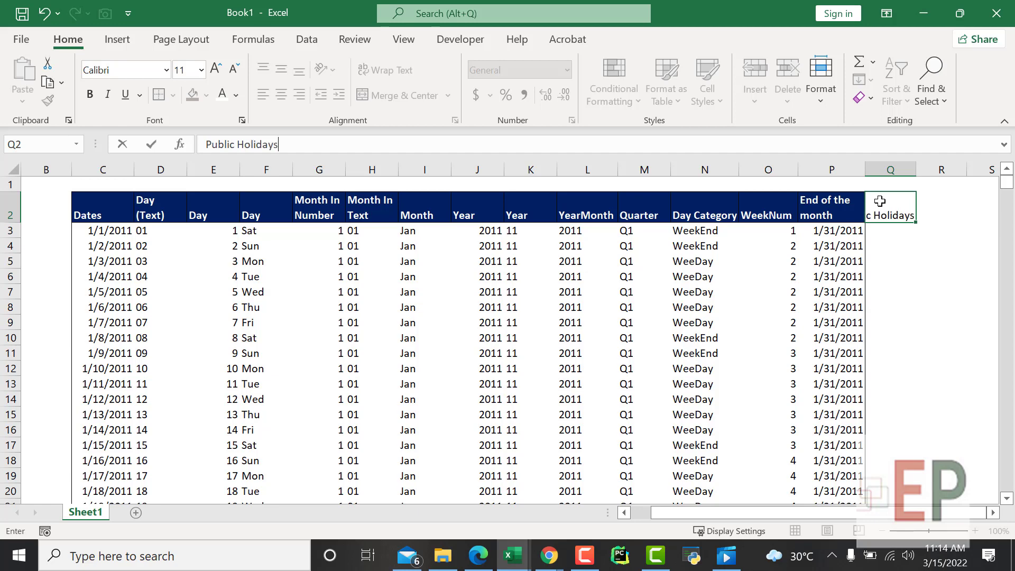
key("Return")
left_click(923, 295)
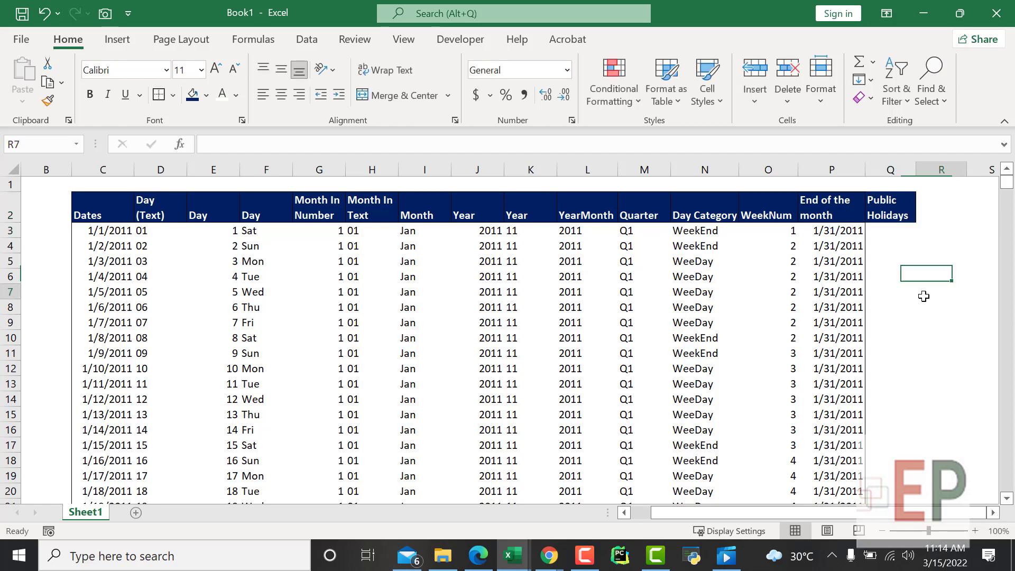
key("XF86AudioLowerVolume")
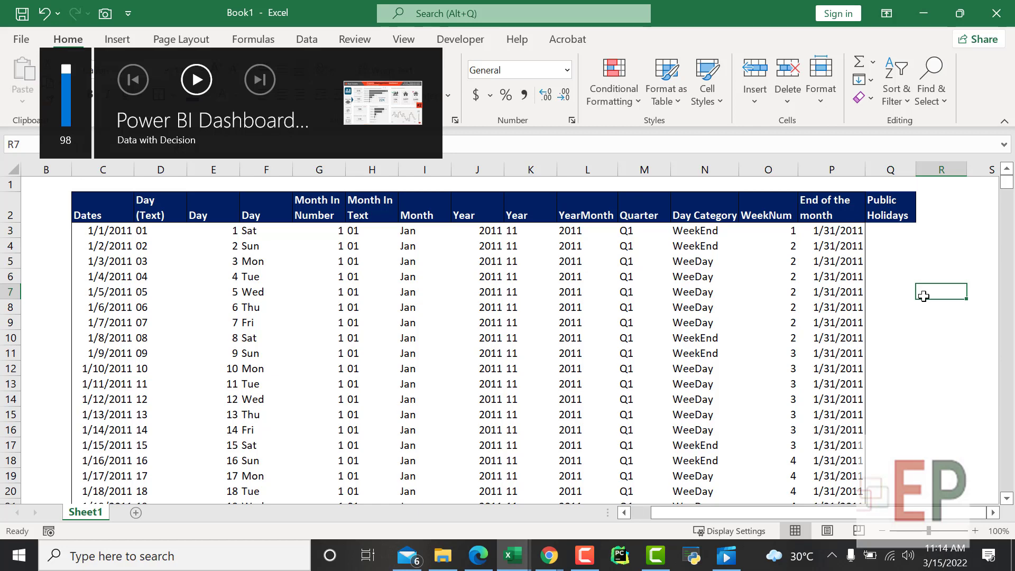